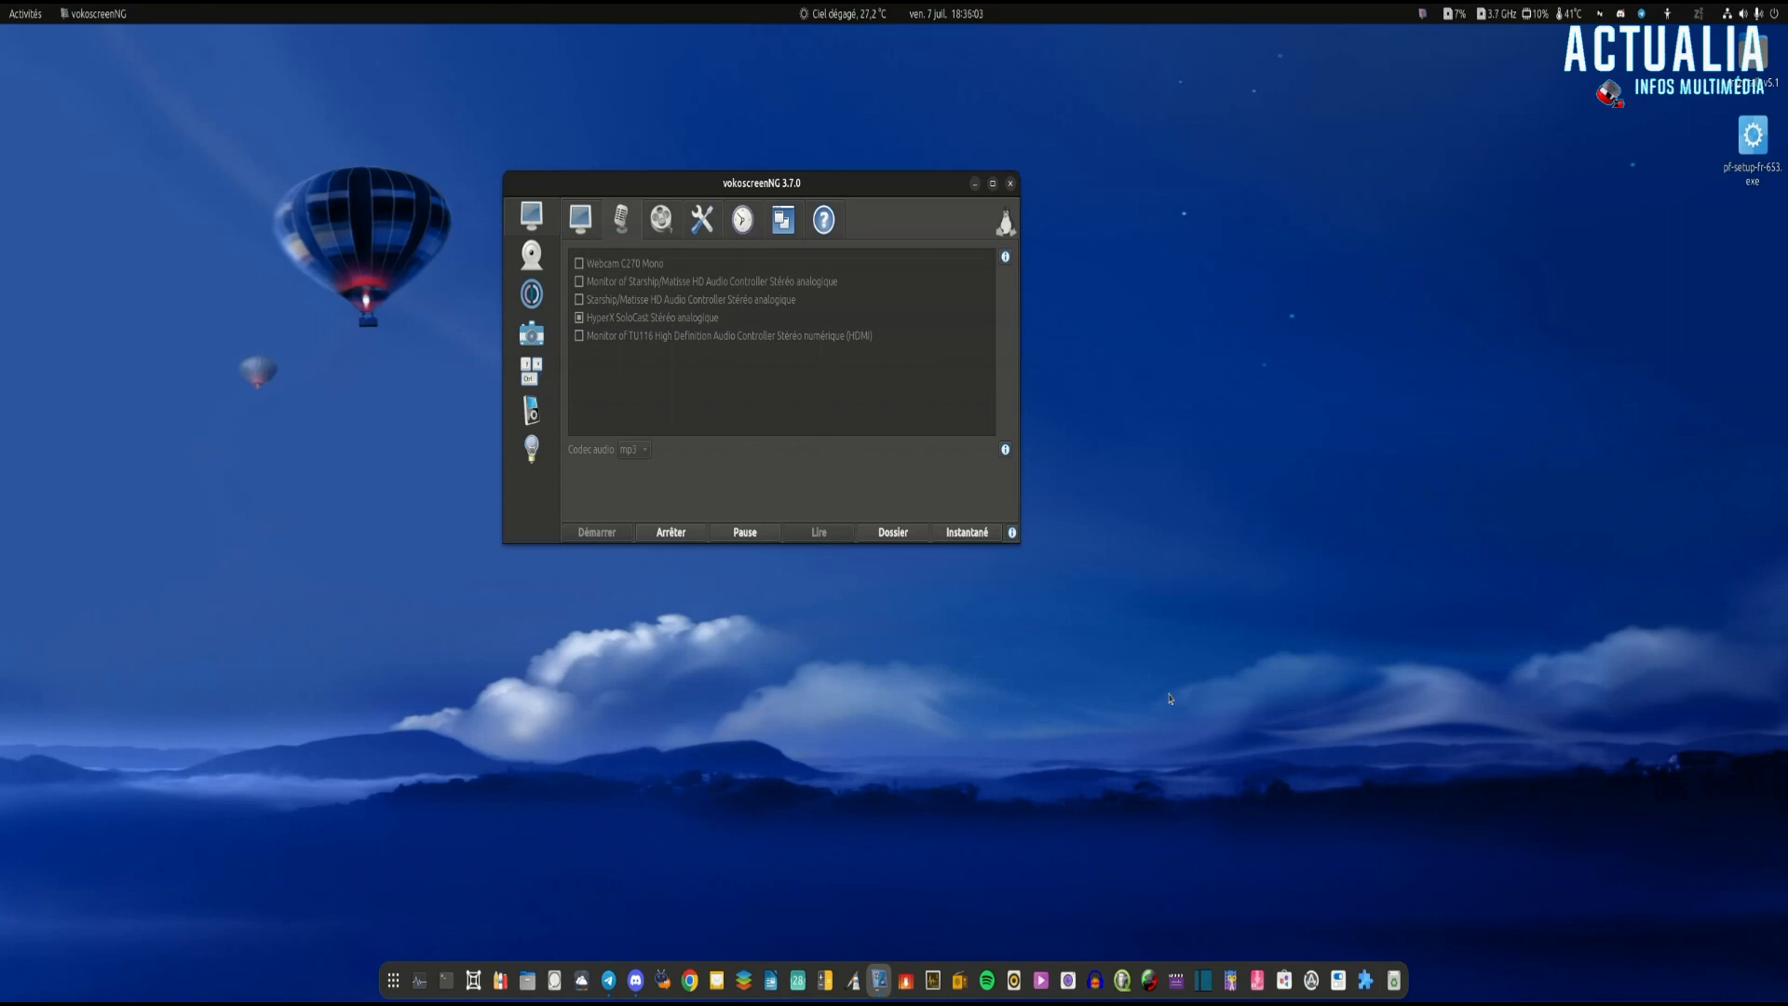
- Minimize the screen recorder, then find the Clipchamp website through a Google search in Chrome and show it in a maximized window
left_click(975, 183)
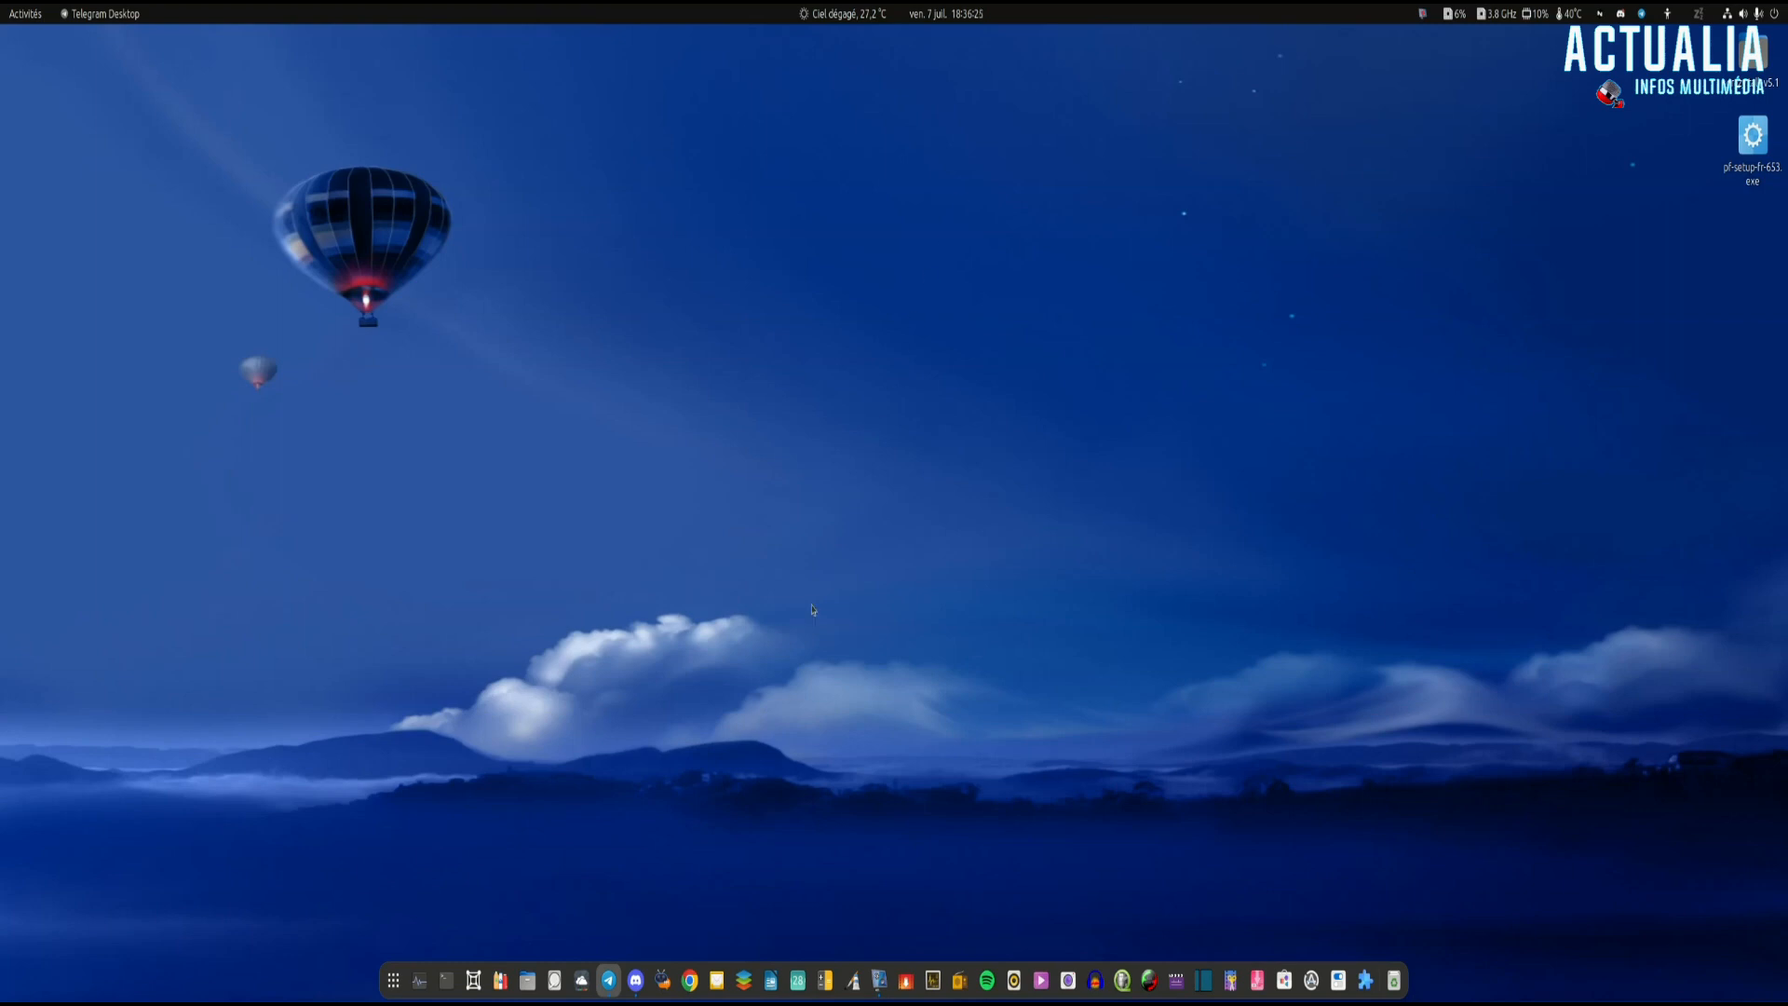
left_click(689, 980)
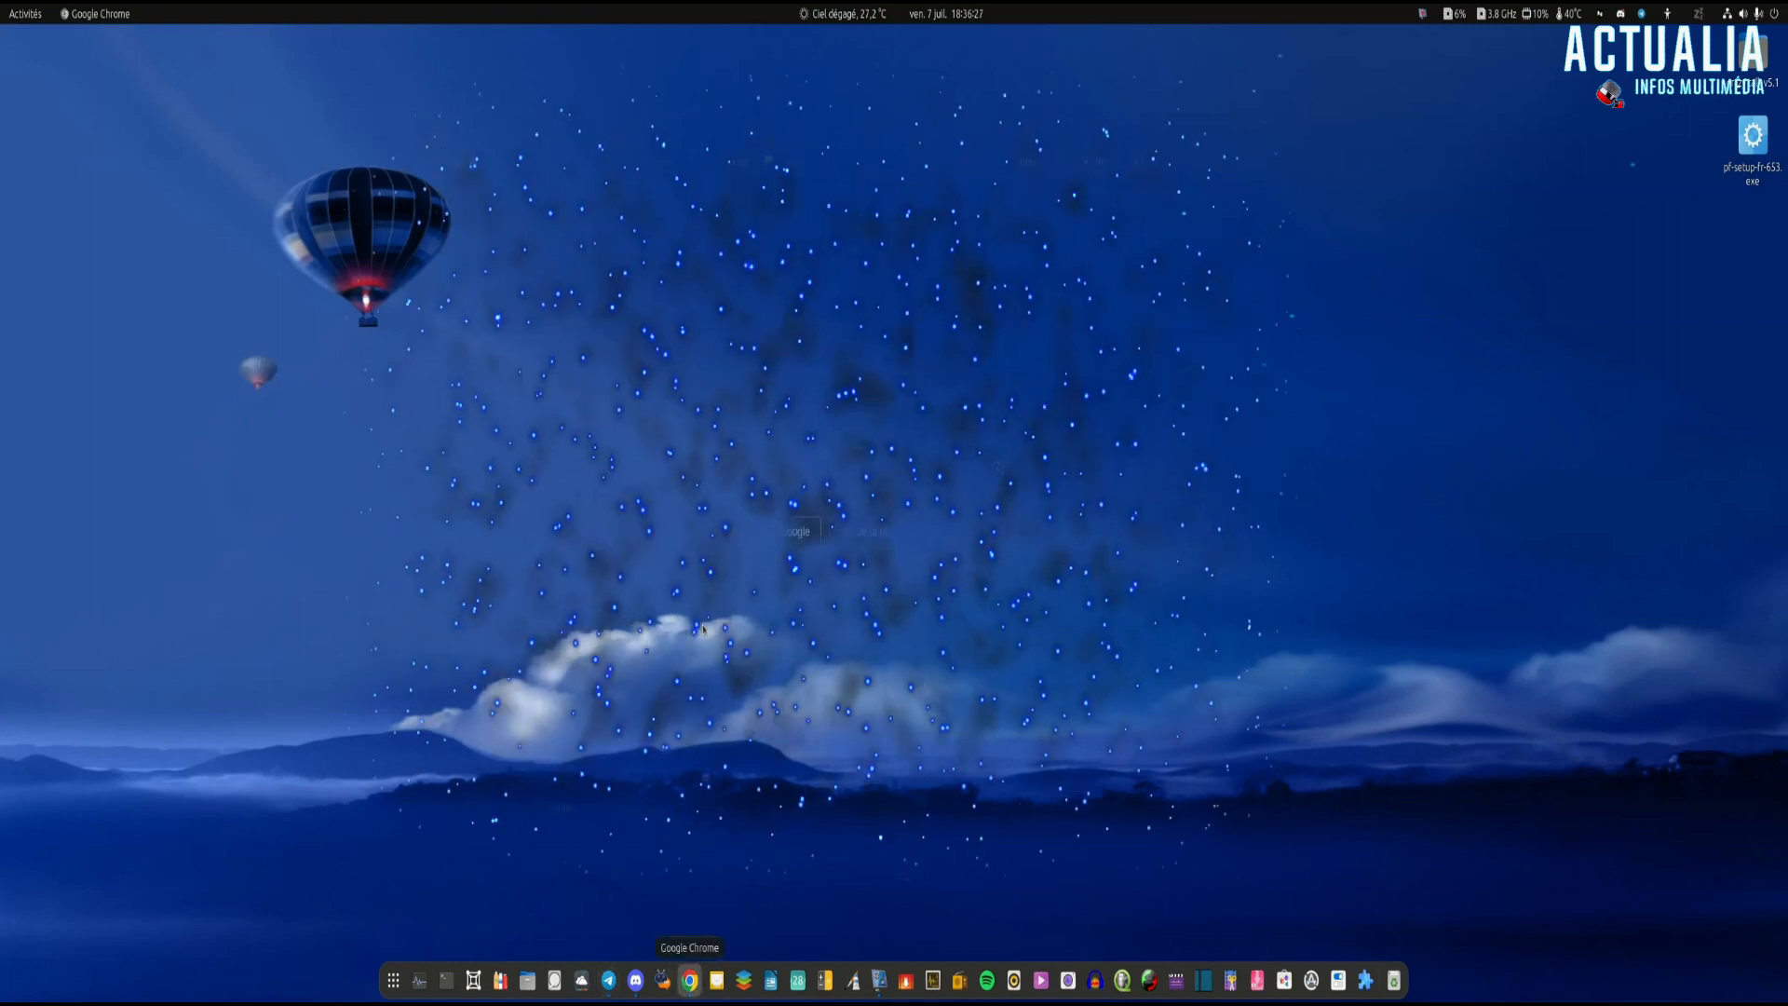
left_click(672, 474)
type("clip")
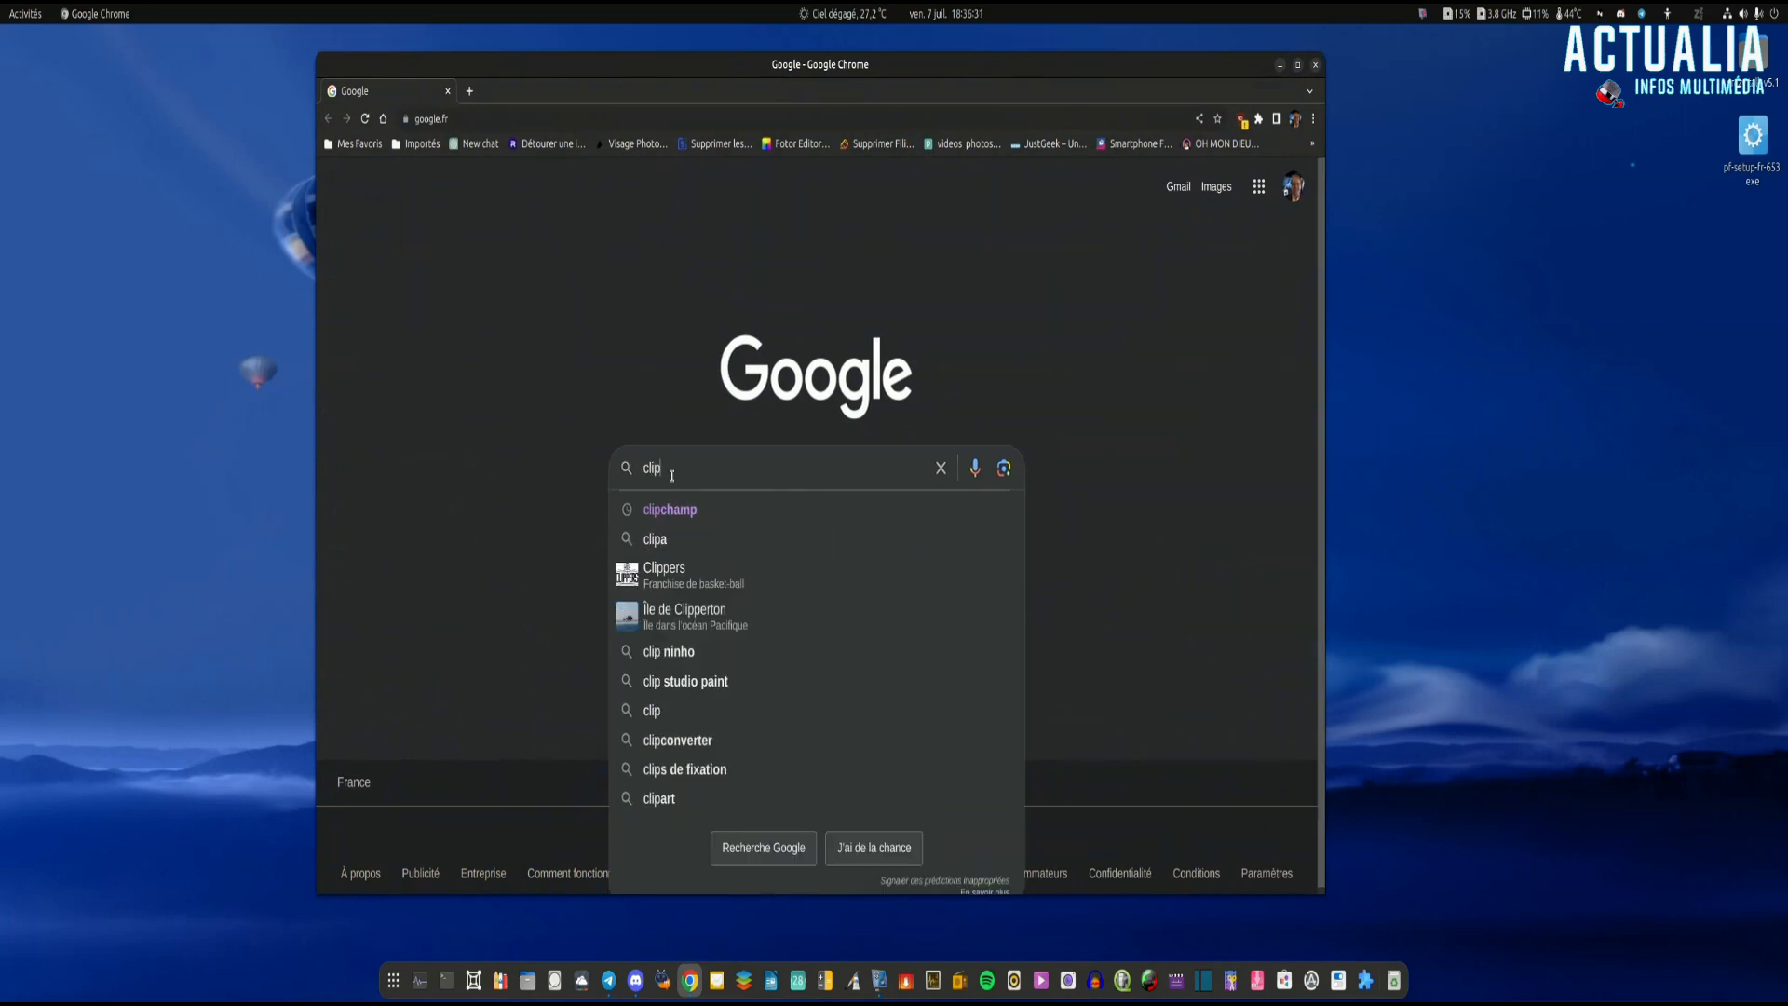
left_click(662, 509)
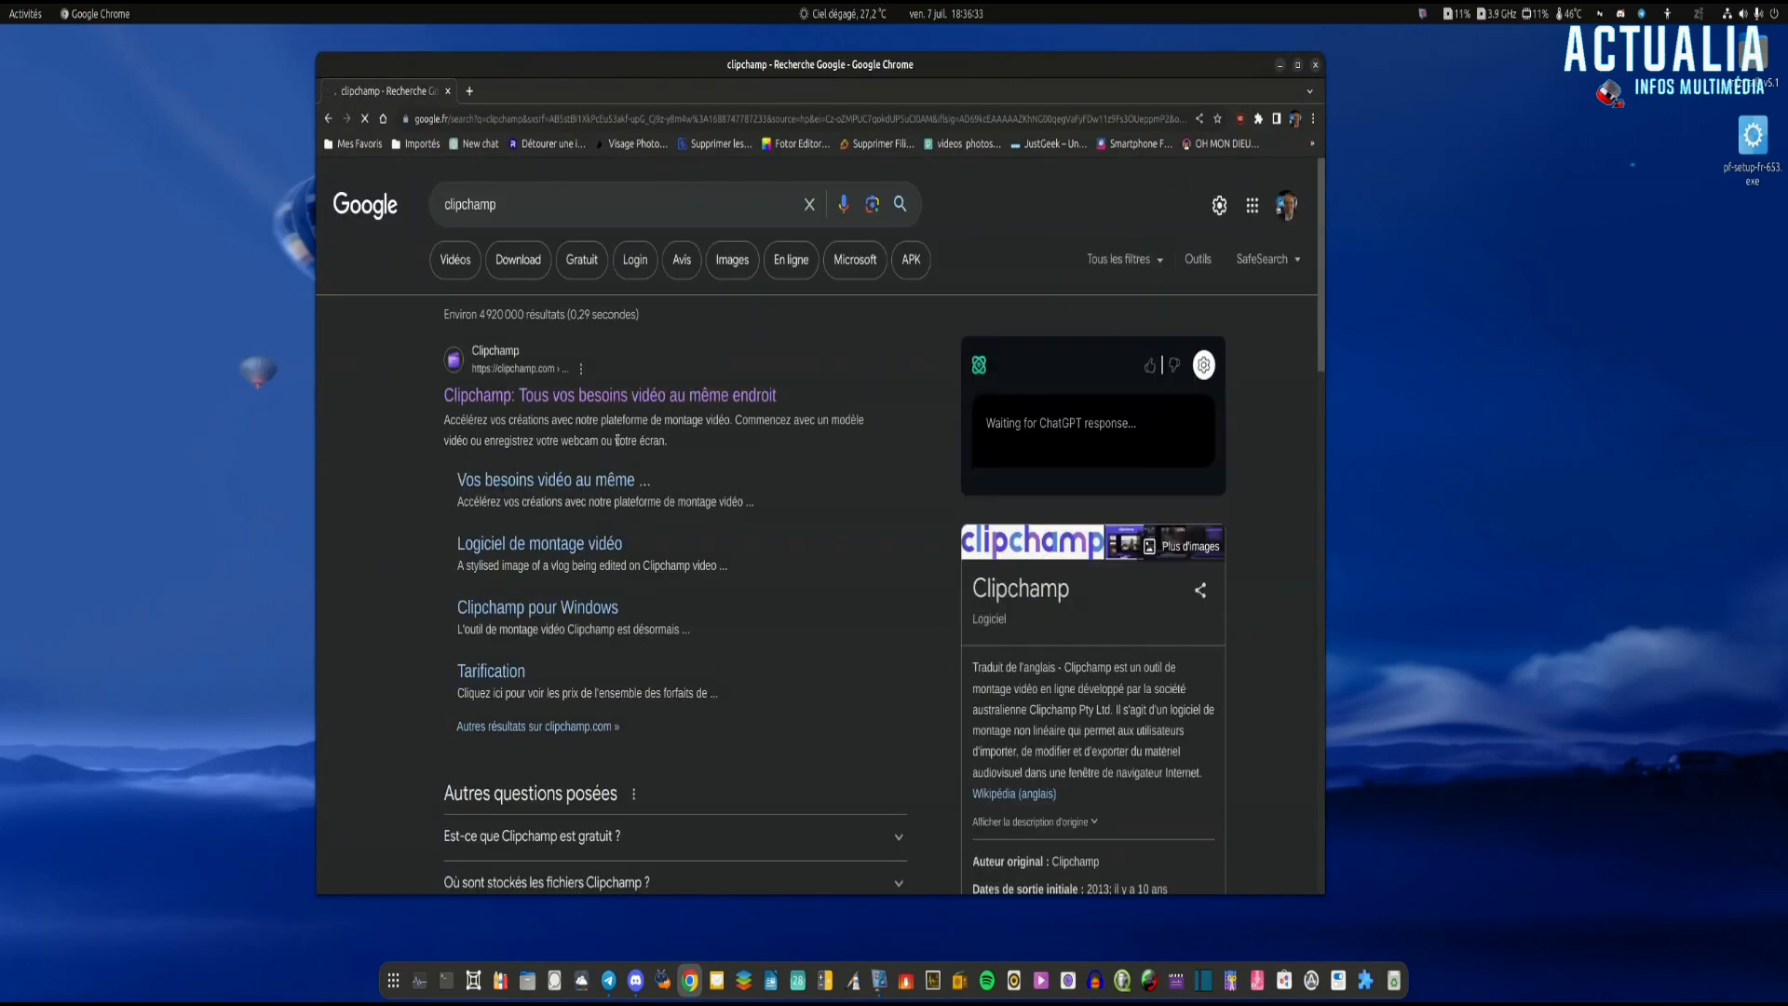
left_click(605, 396)
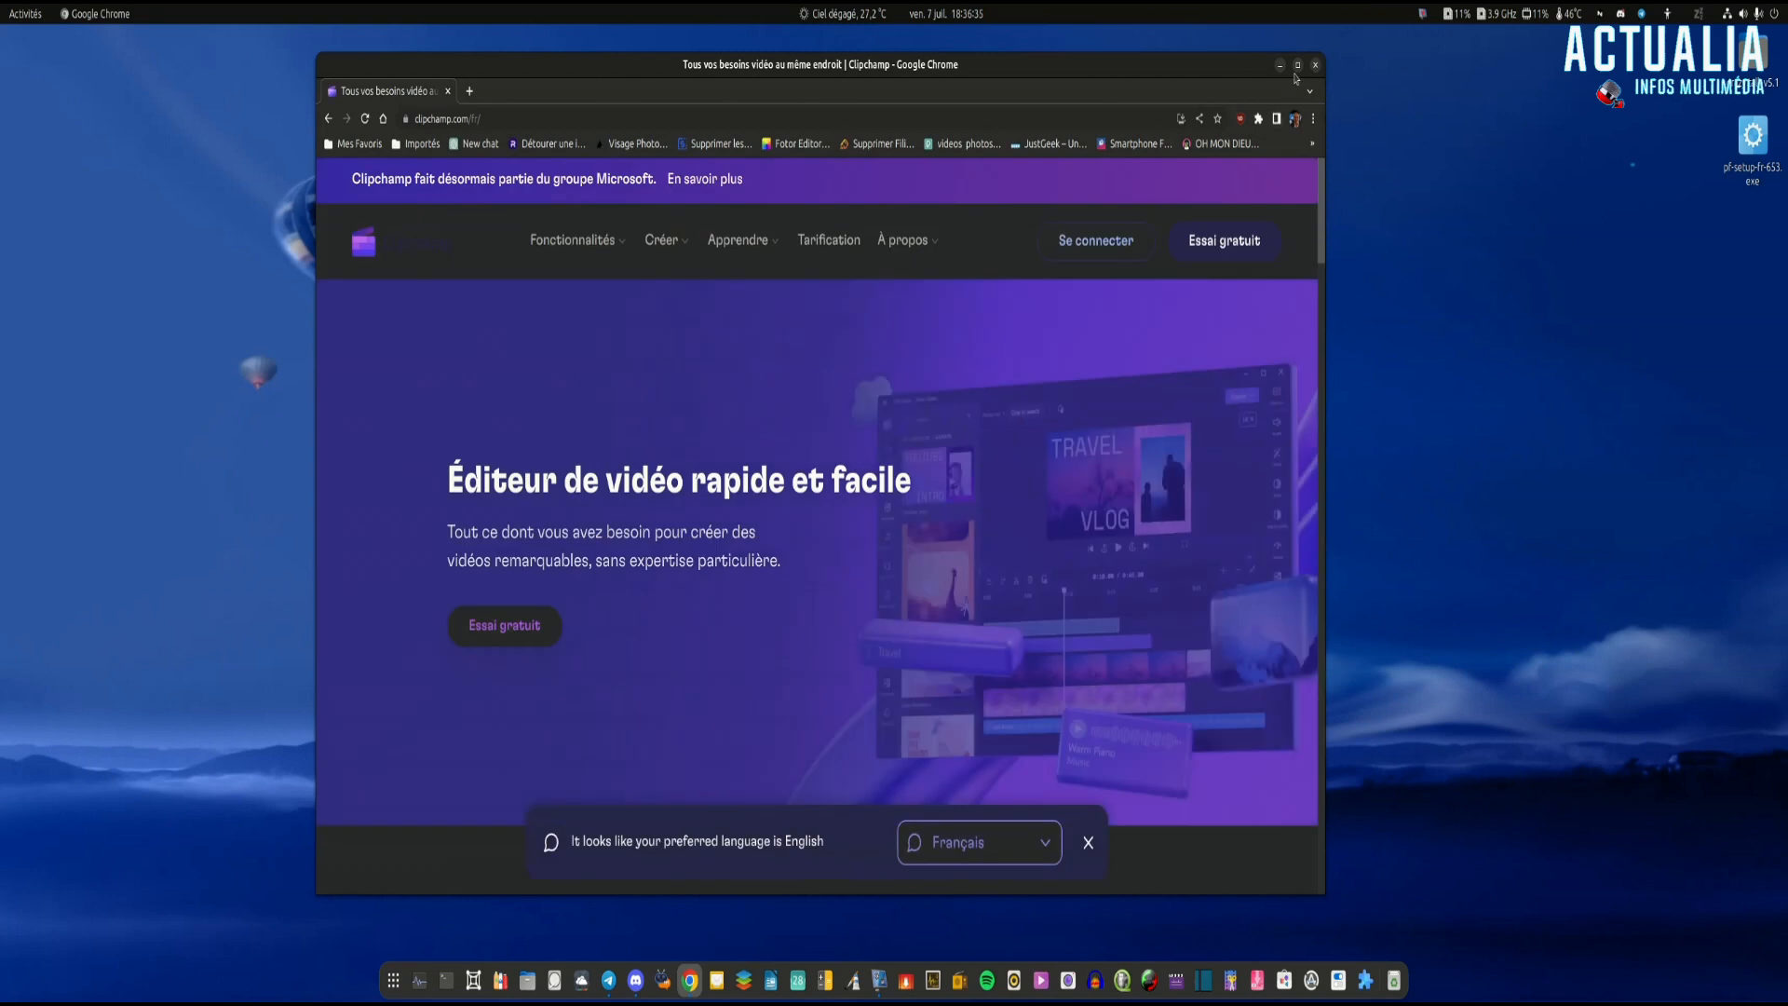
left_click(1297, 65)
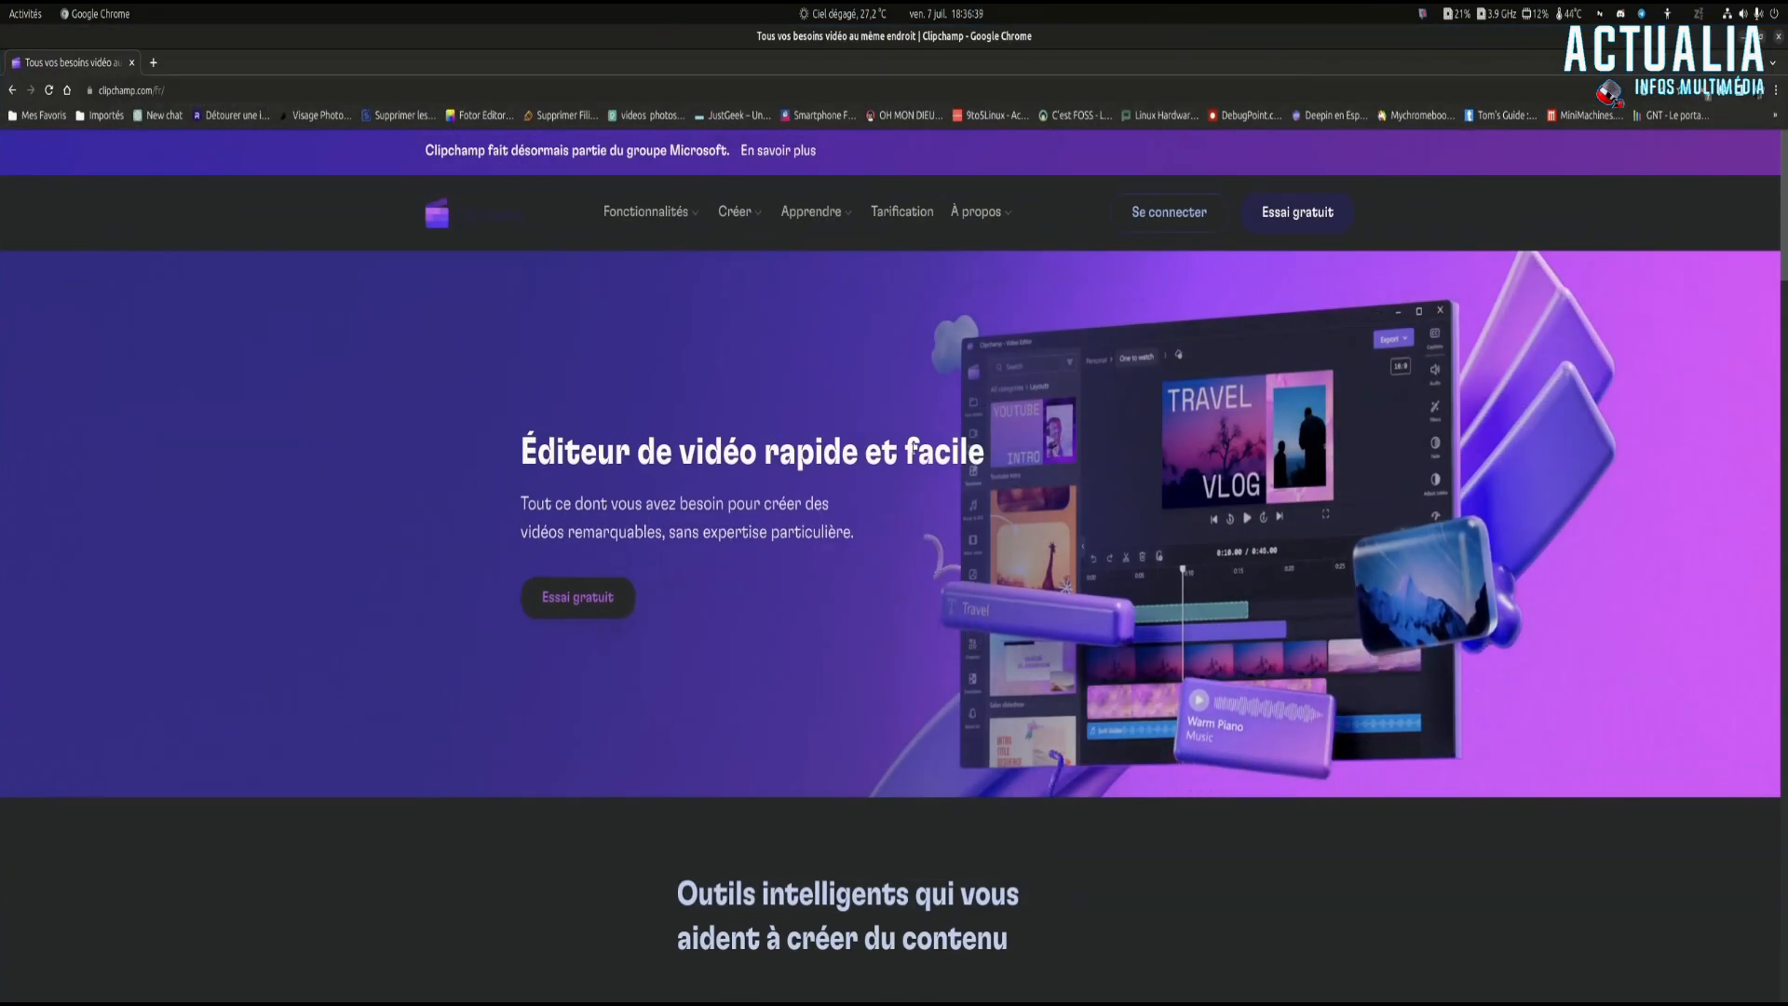
- Examine the Clipchamp home page sections on automatic captions, text to speech, video resizing and the speaker coach
scroll(873, 626, "down", 5)
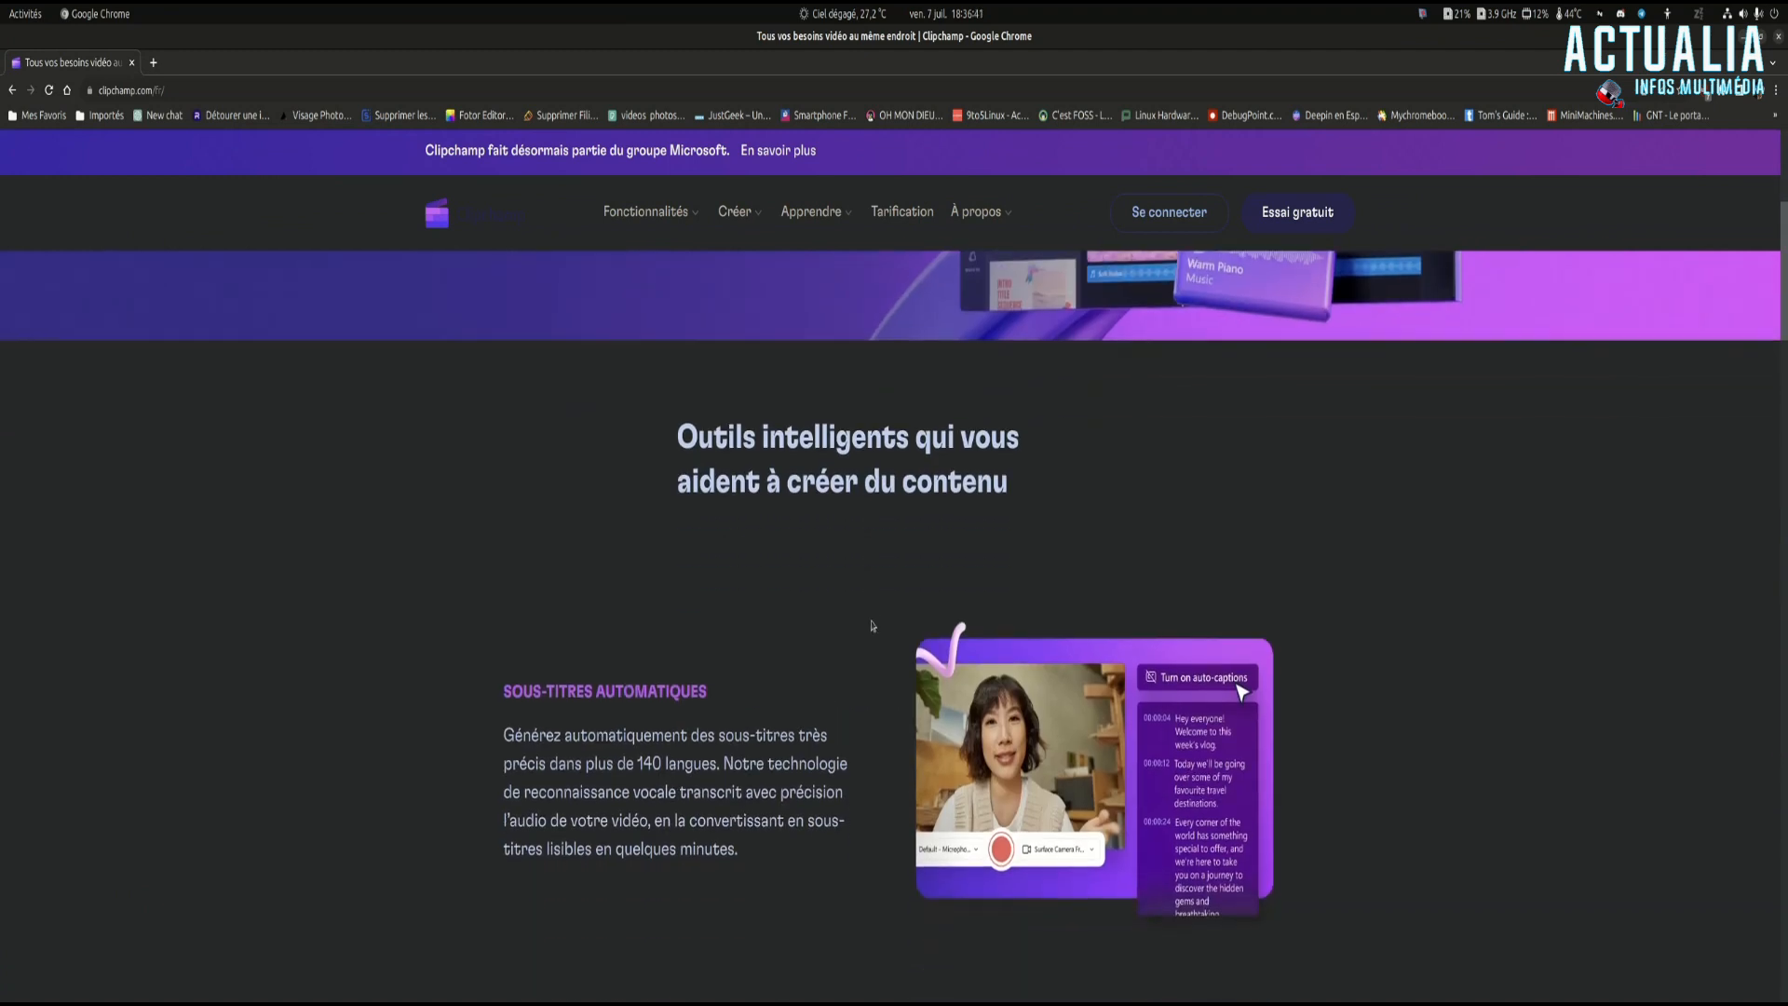
scroll(872, 626, "down", 10)
scroll(873, 626, "up", 4)
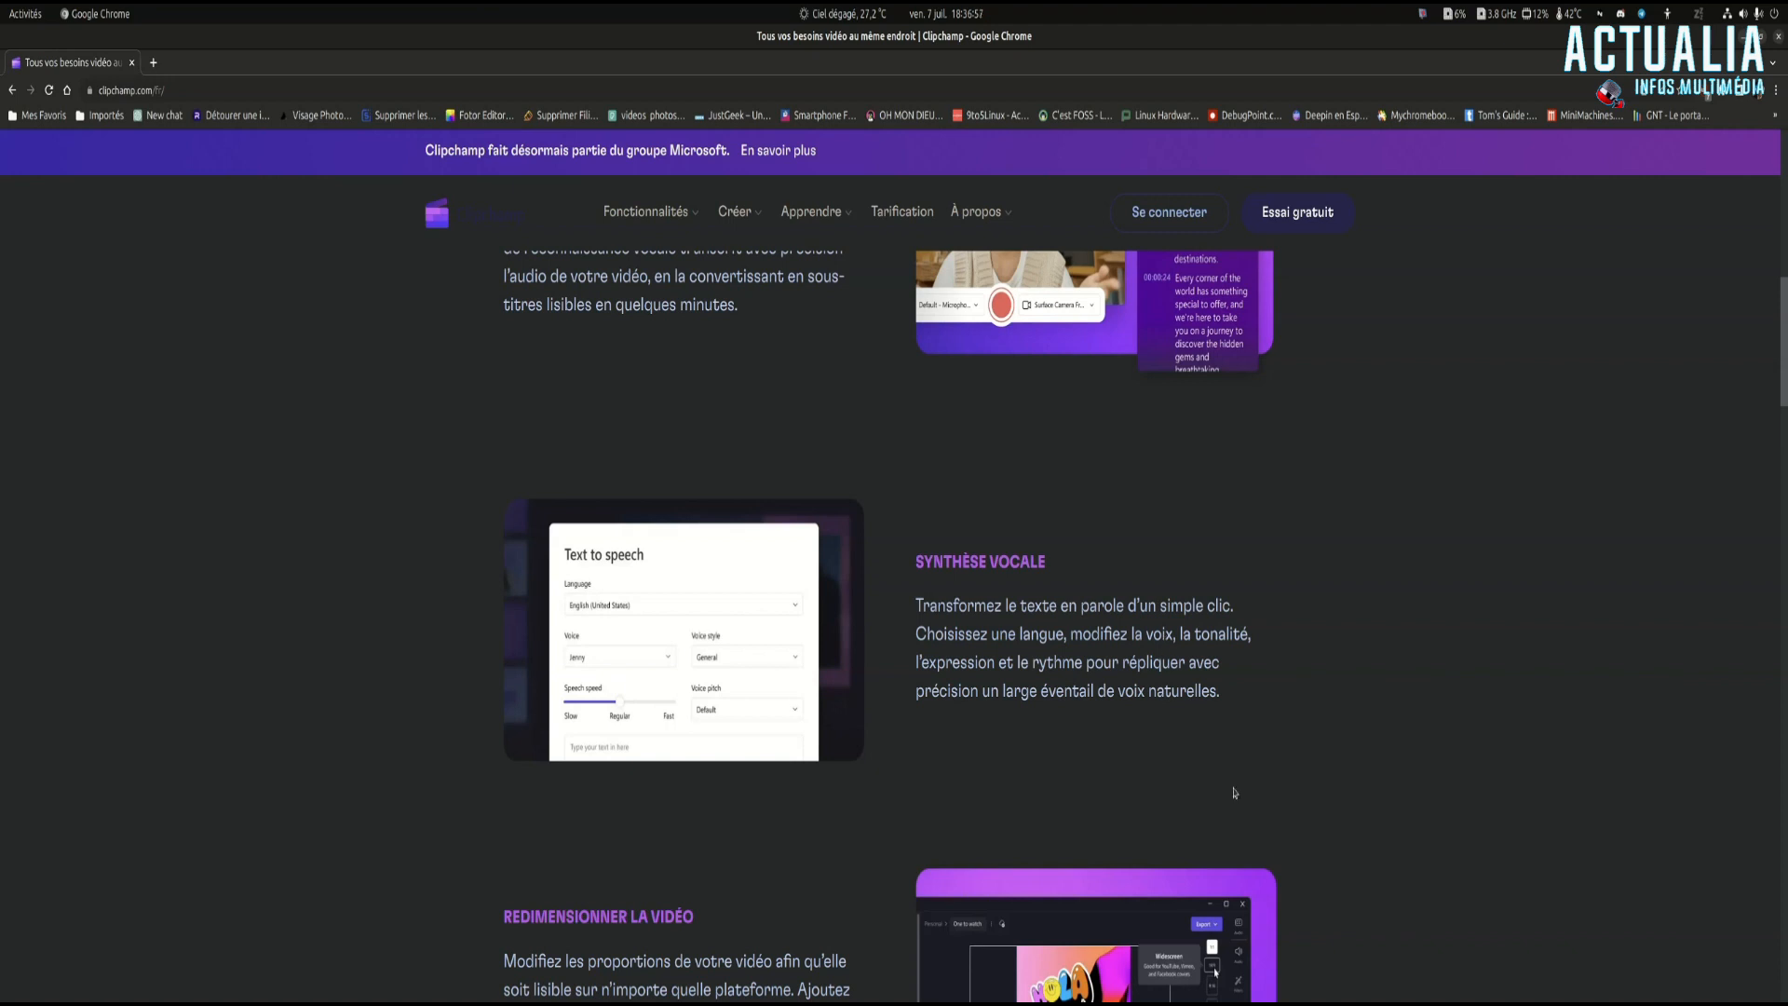
scroll(1293, 811, "down", 5)
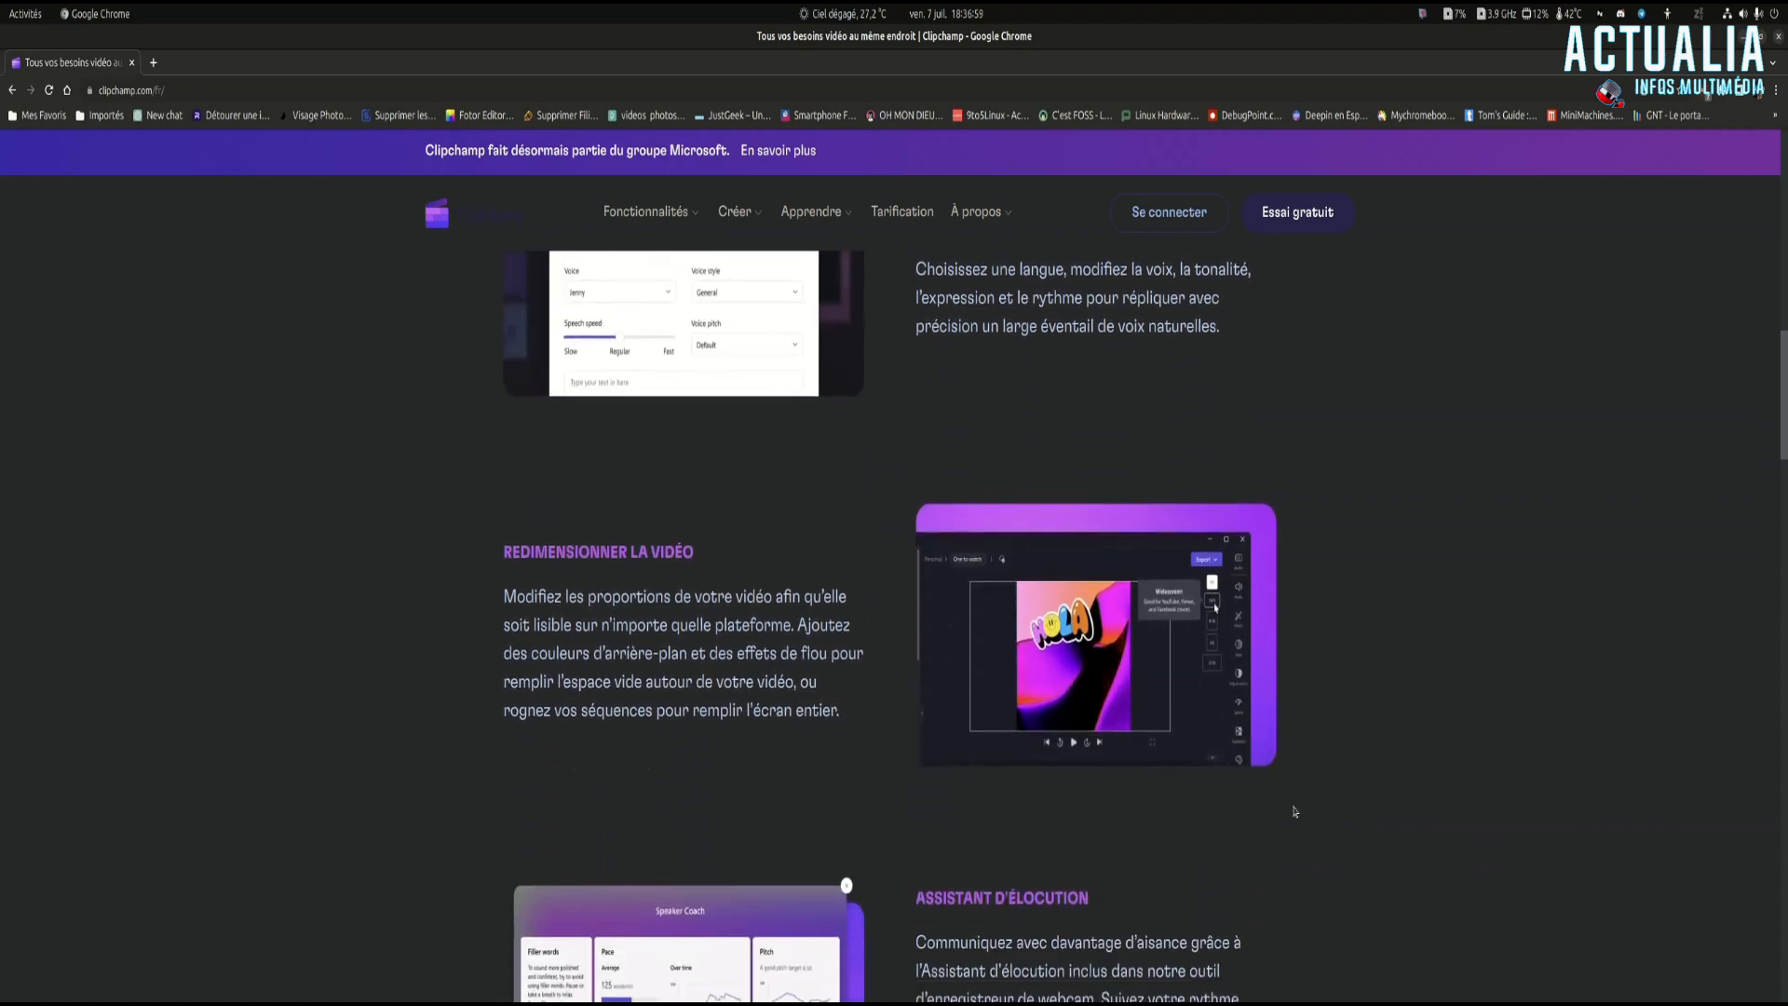
scroll(1294, 811, "down", 2)
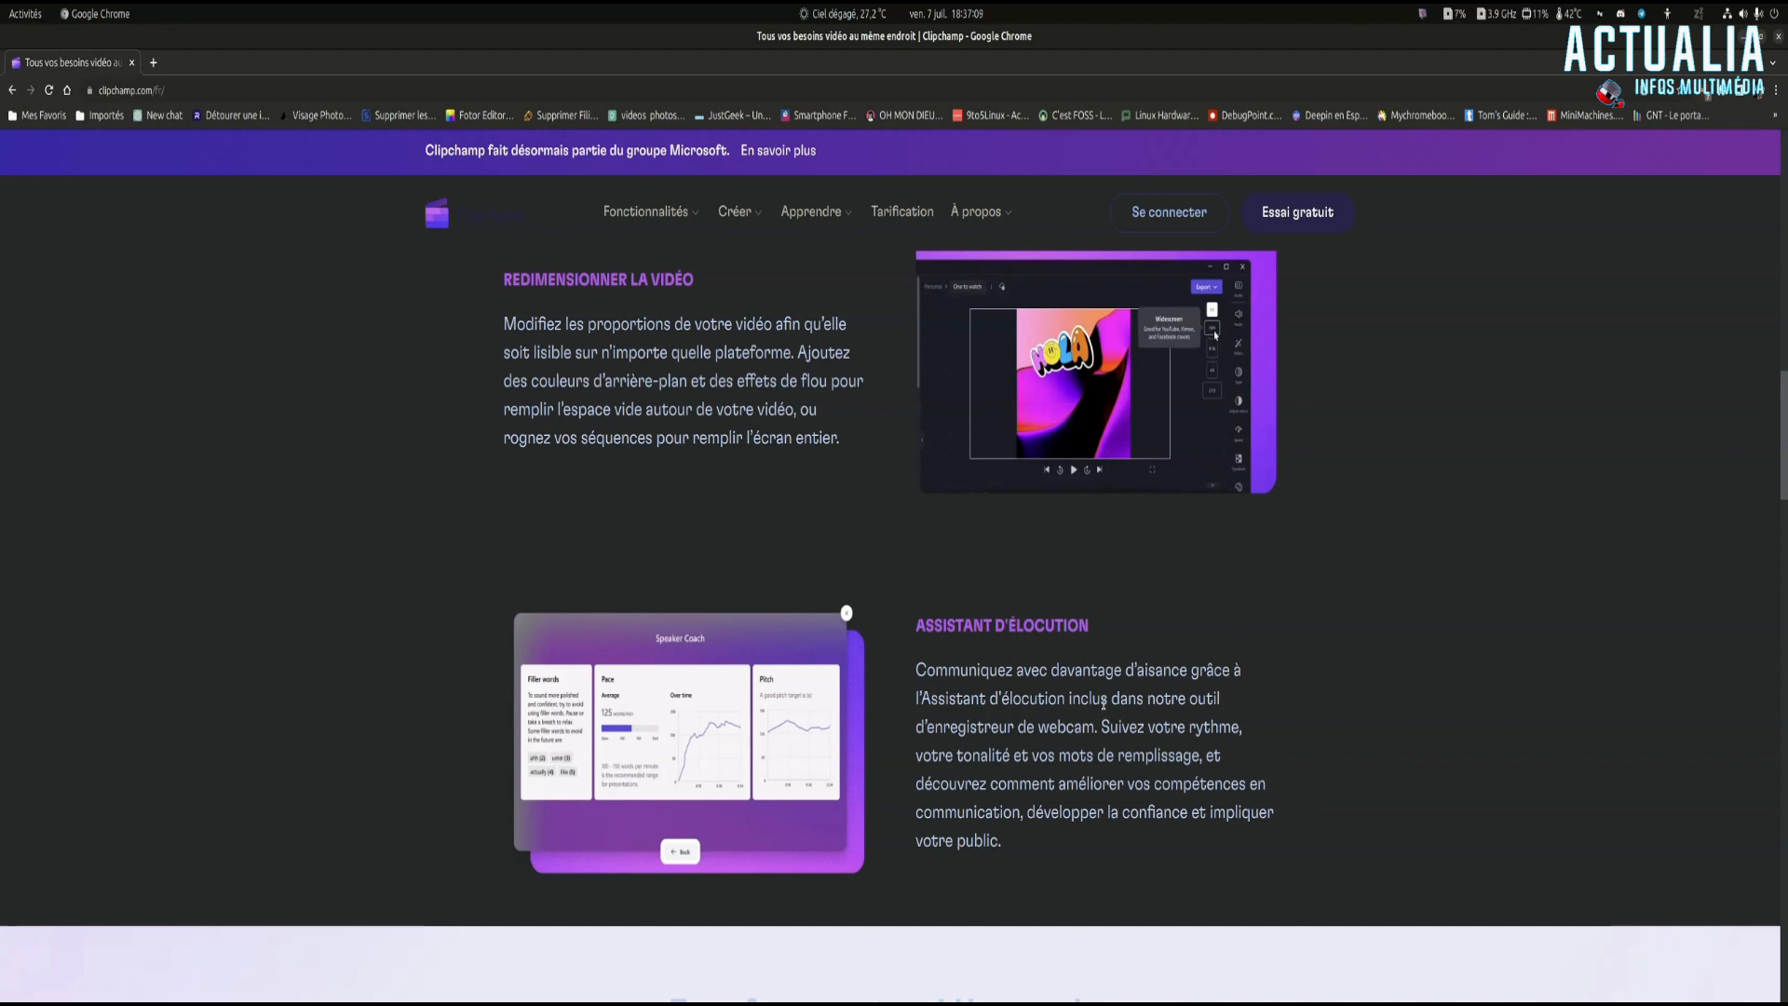
scroll(1103, 703, "up", 8)
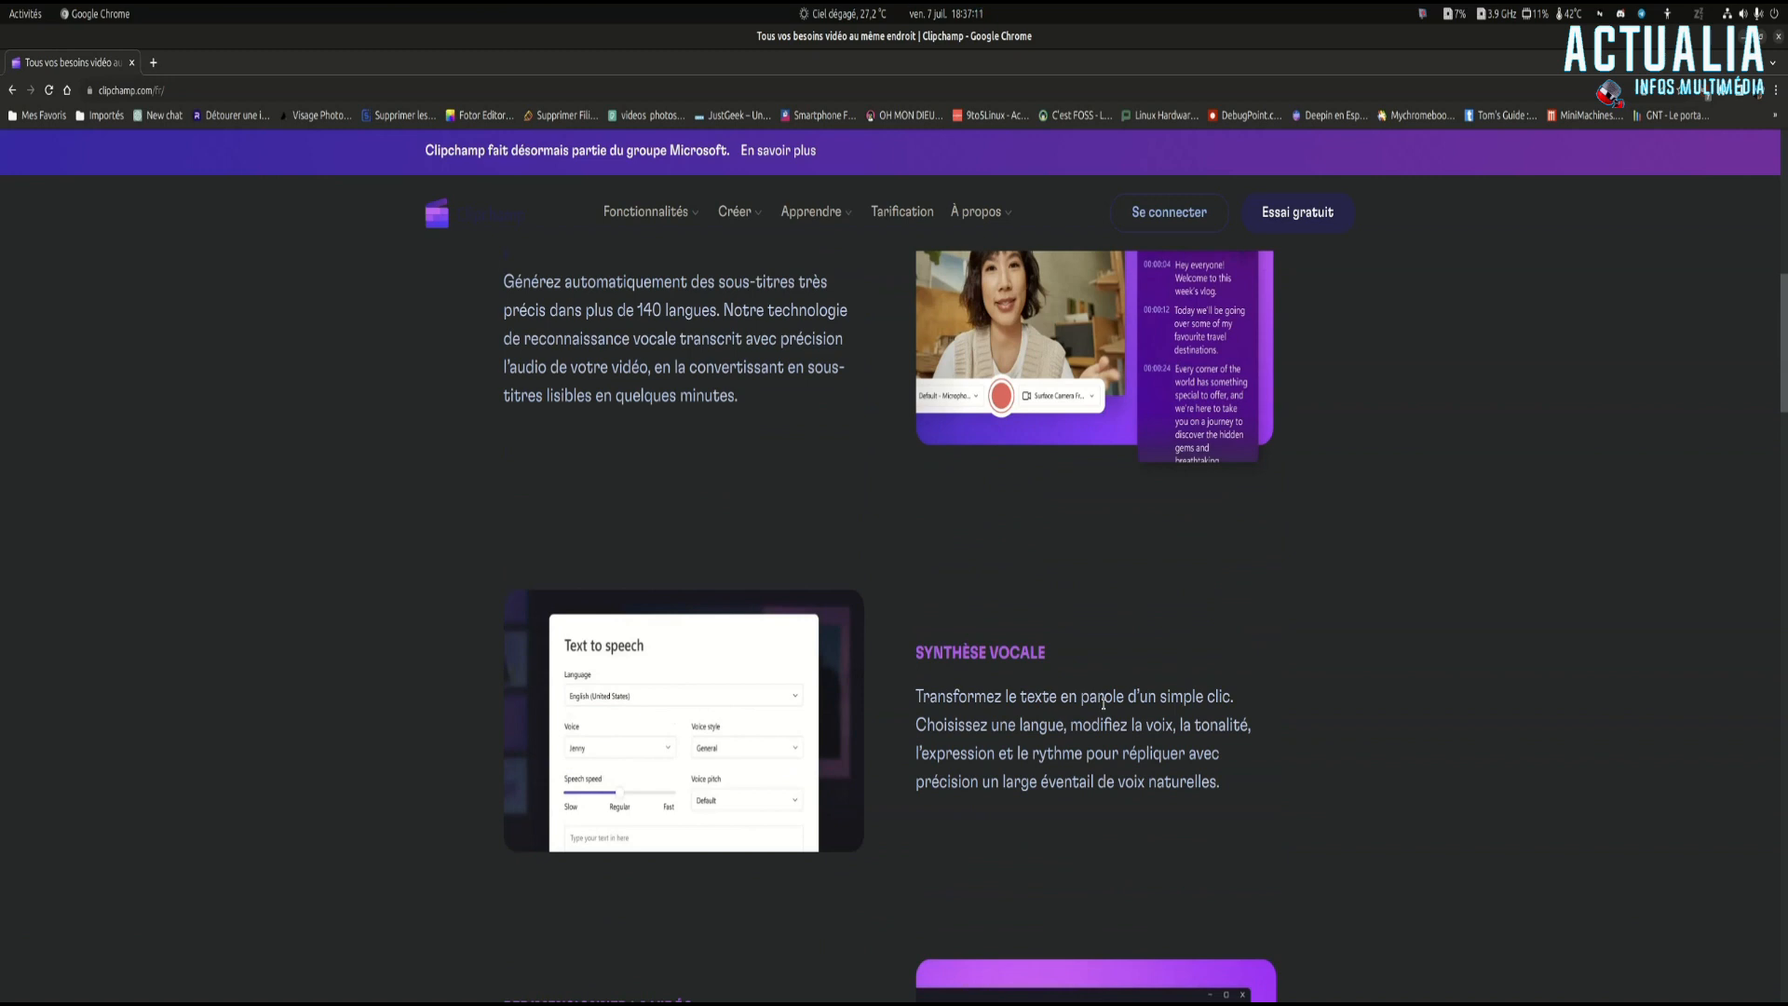
scroll(1104, 703, "up", 4)
scroll(1105, 710, "up", 1)
scroll(1105, 710, "down", 1)
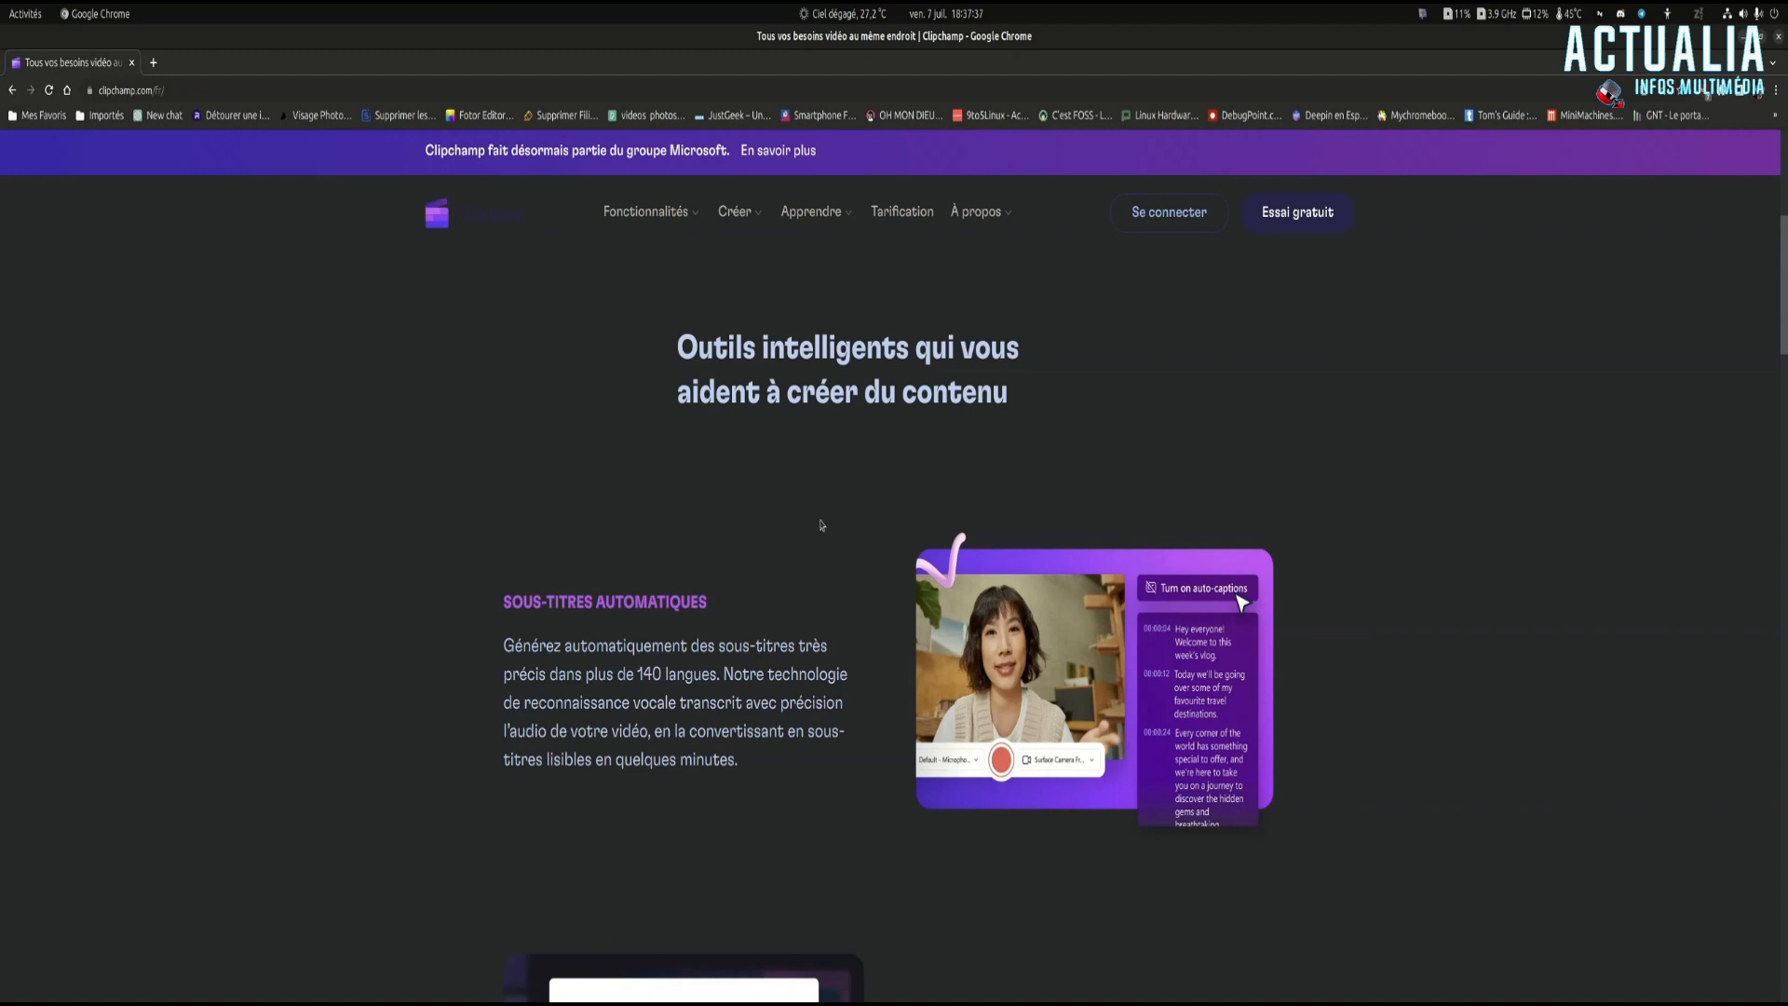
scroll(820, 524, "up", 6)
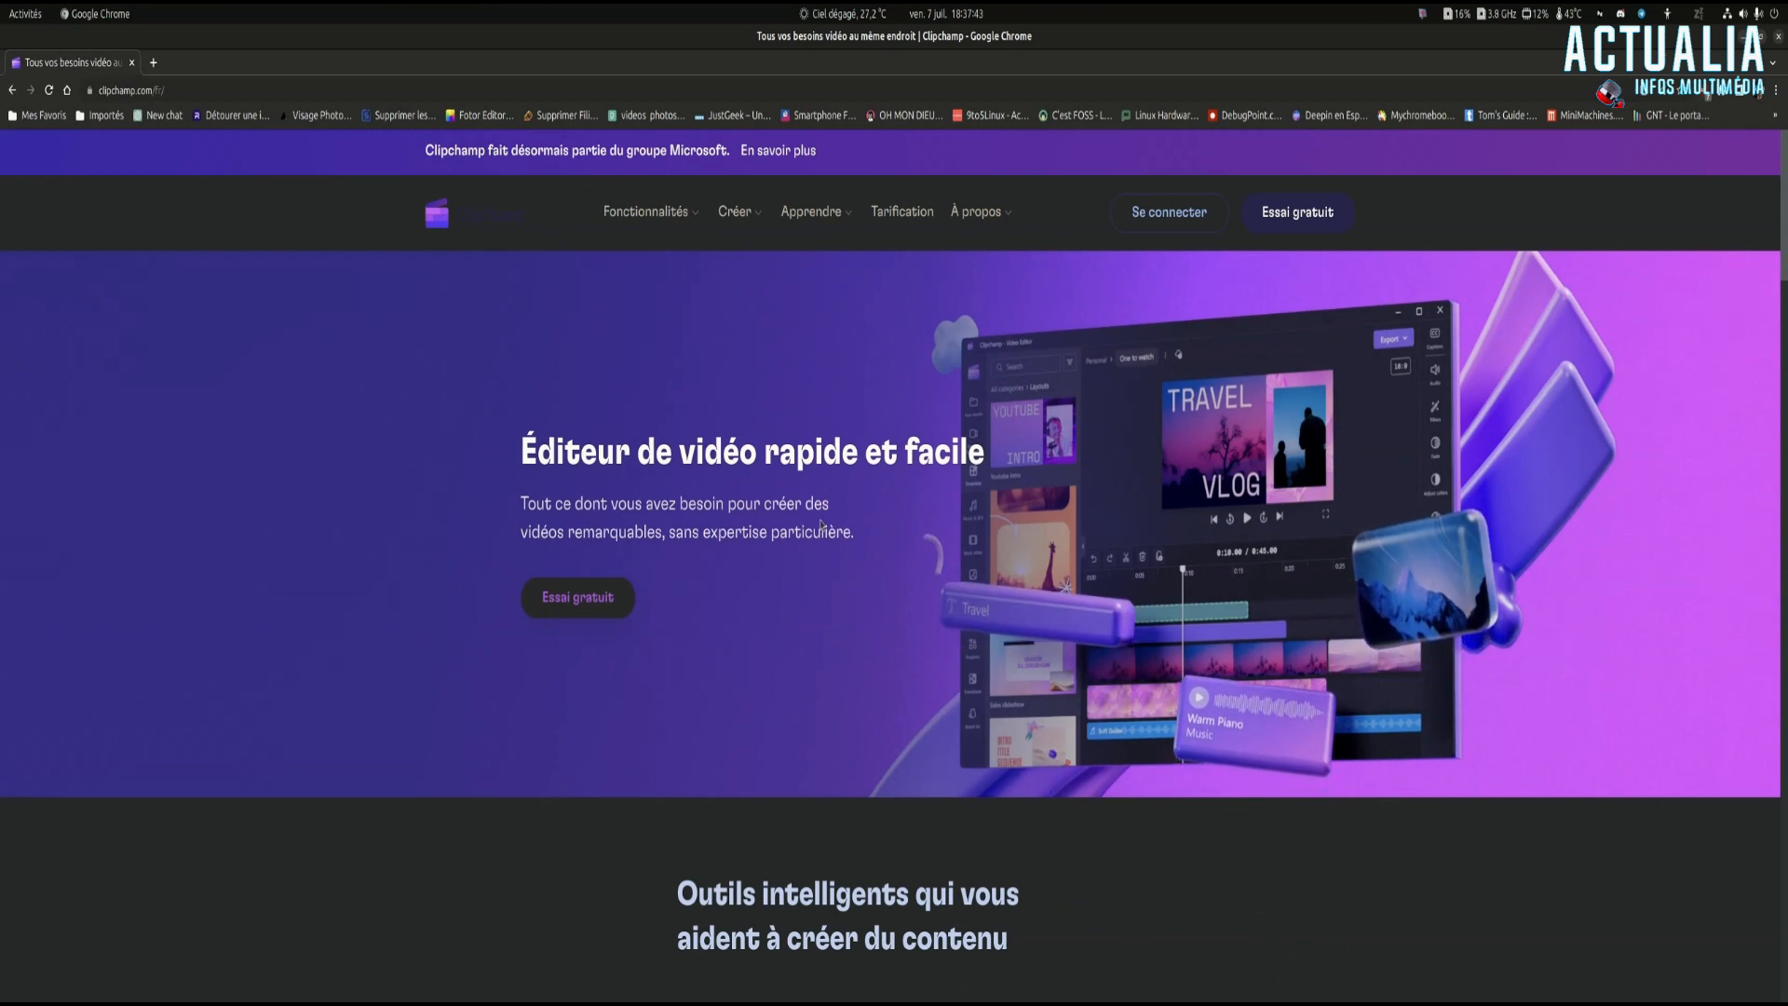
- View the computer's hardware and operating system details in the Ubuntu system settings and close them again
left_click(1730, 15)
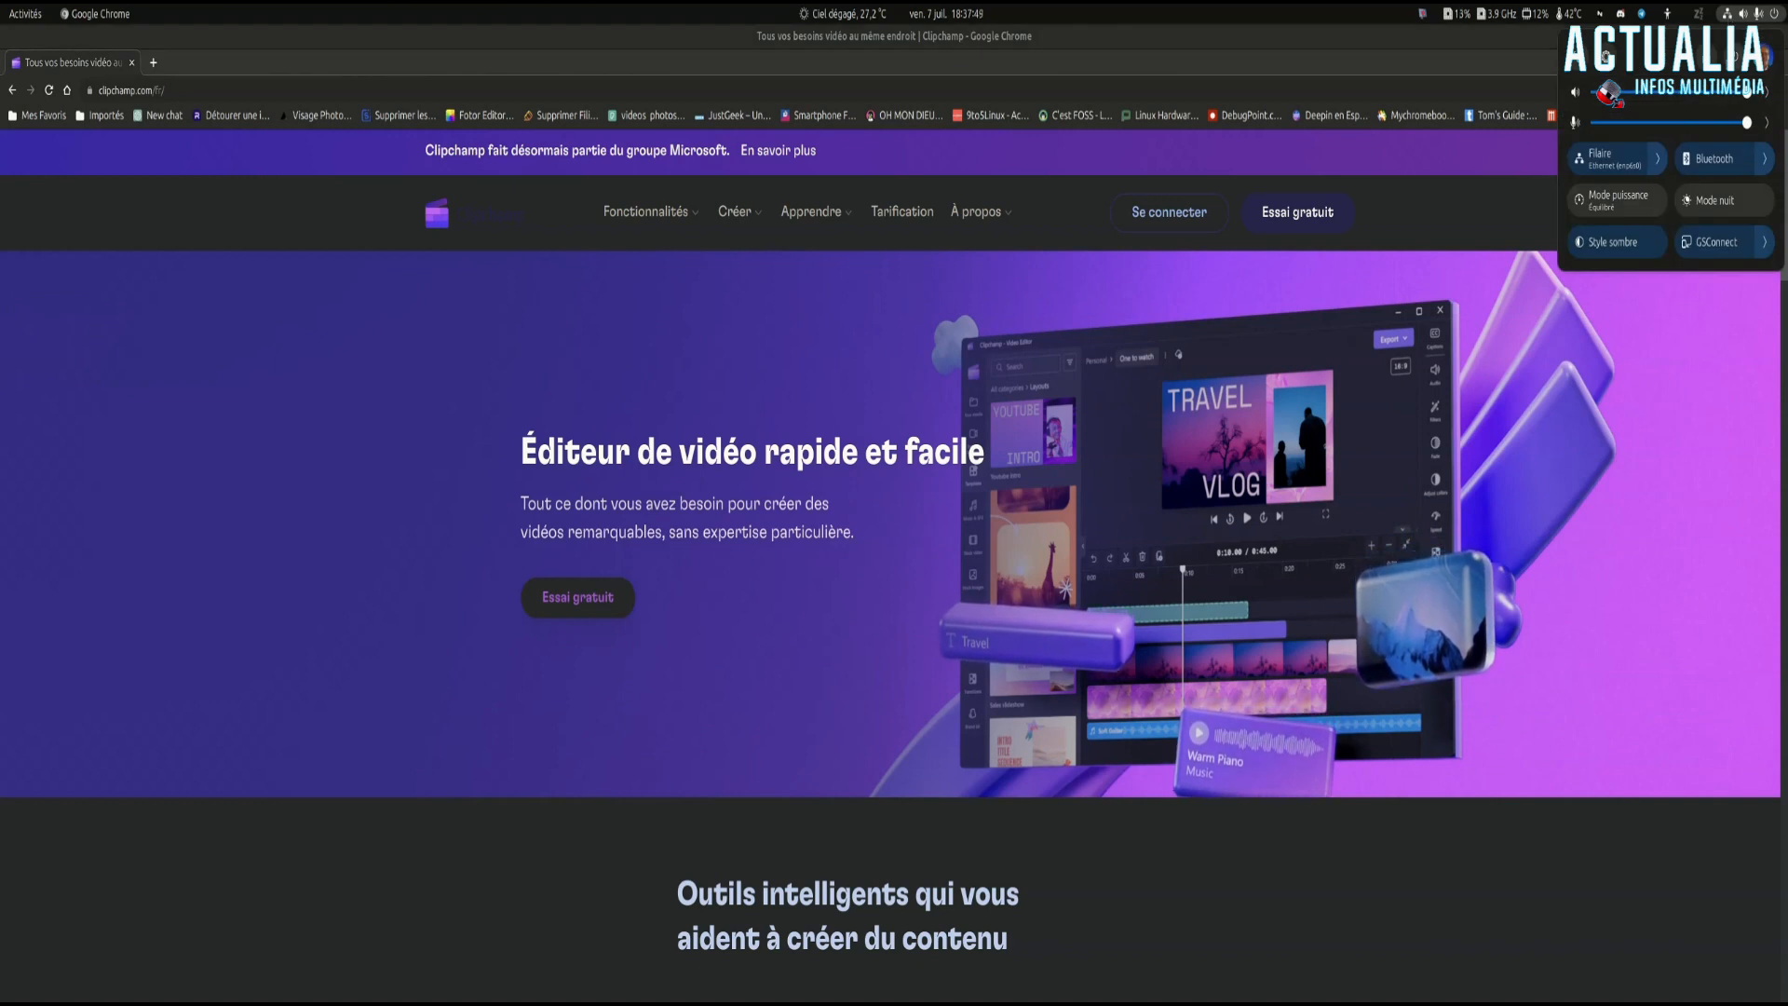
left_click(1605, 58)
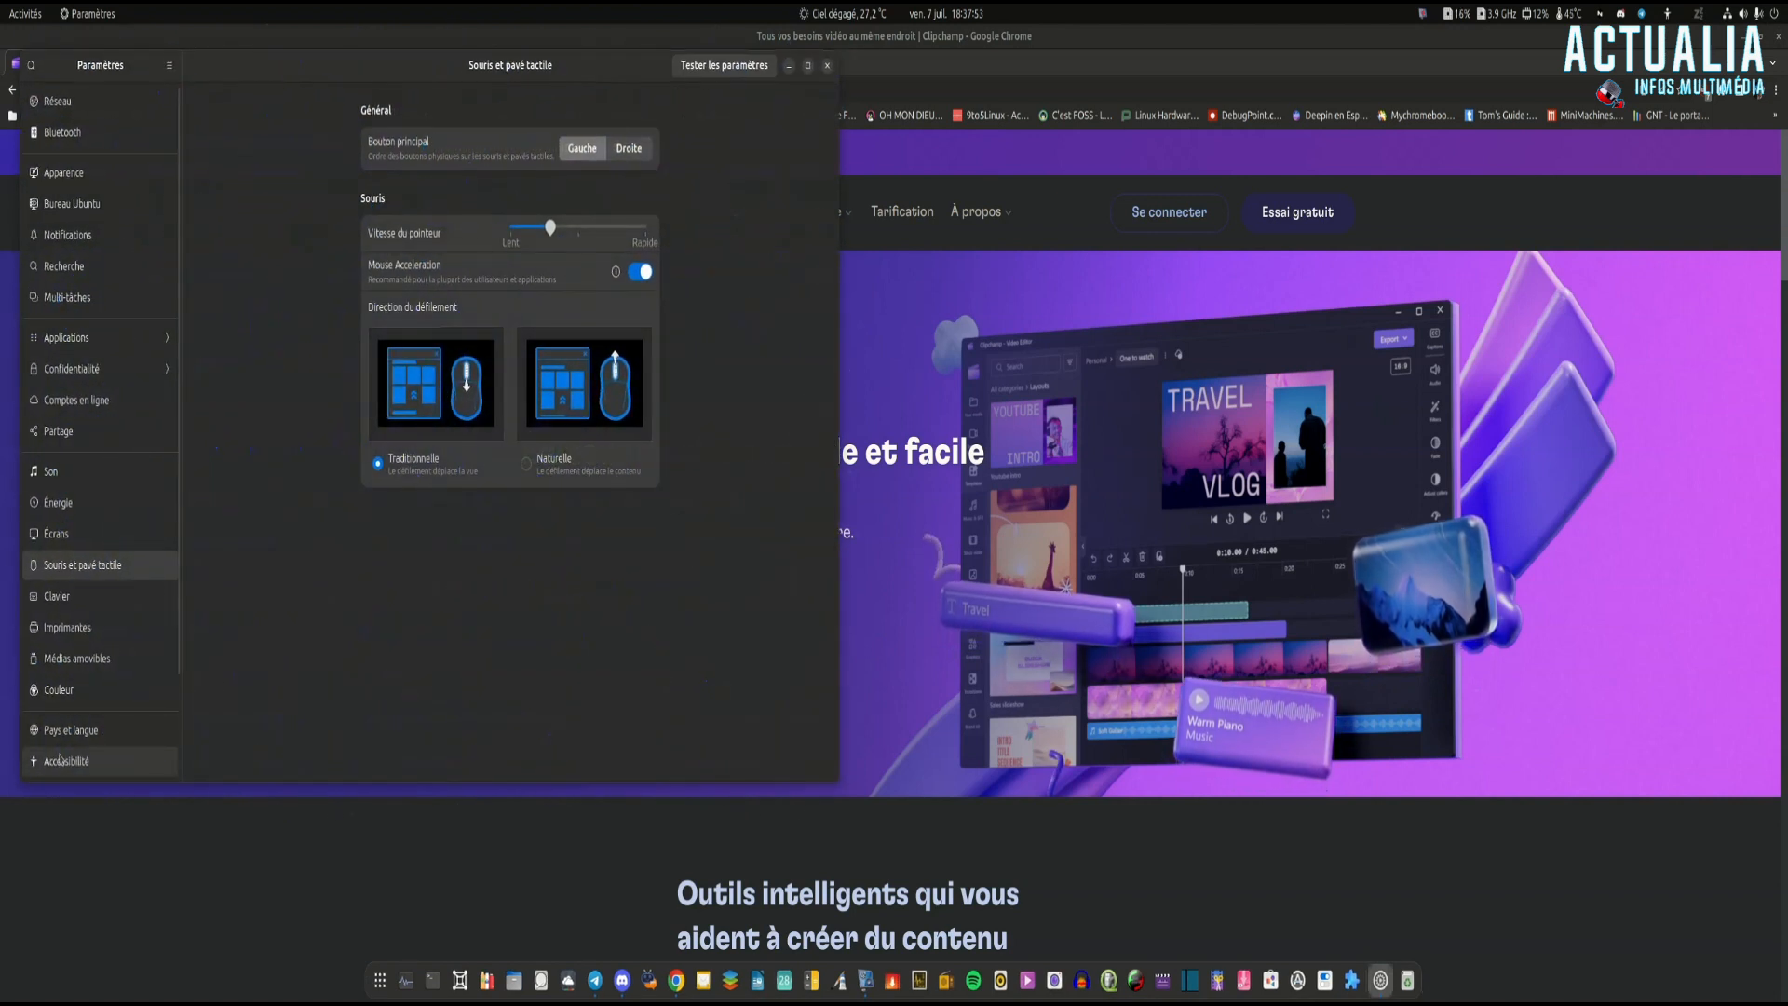
scroll(70, 737, "down", 3)
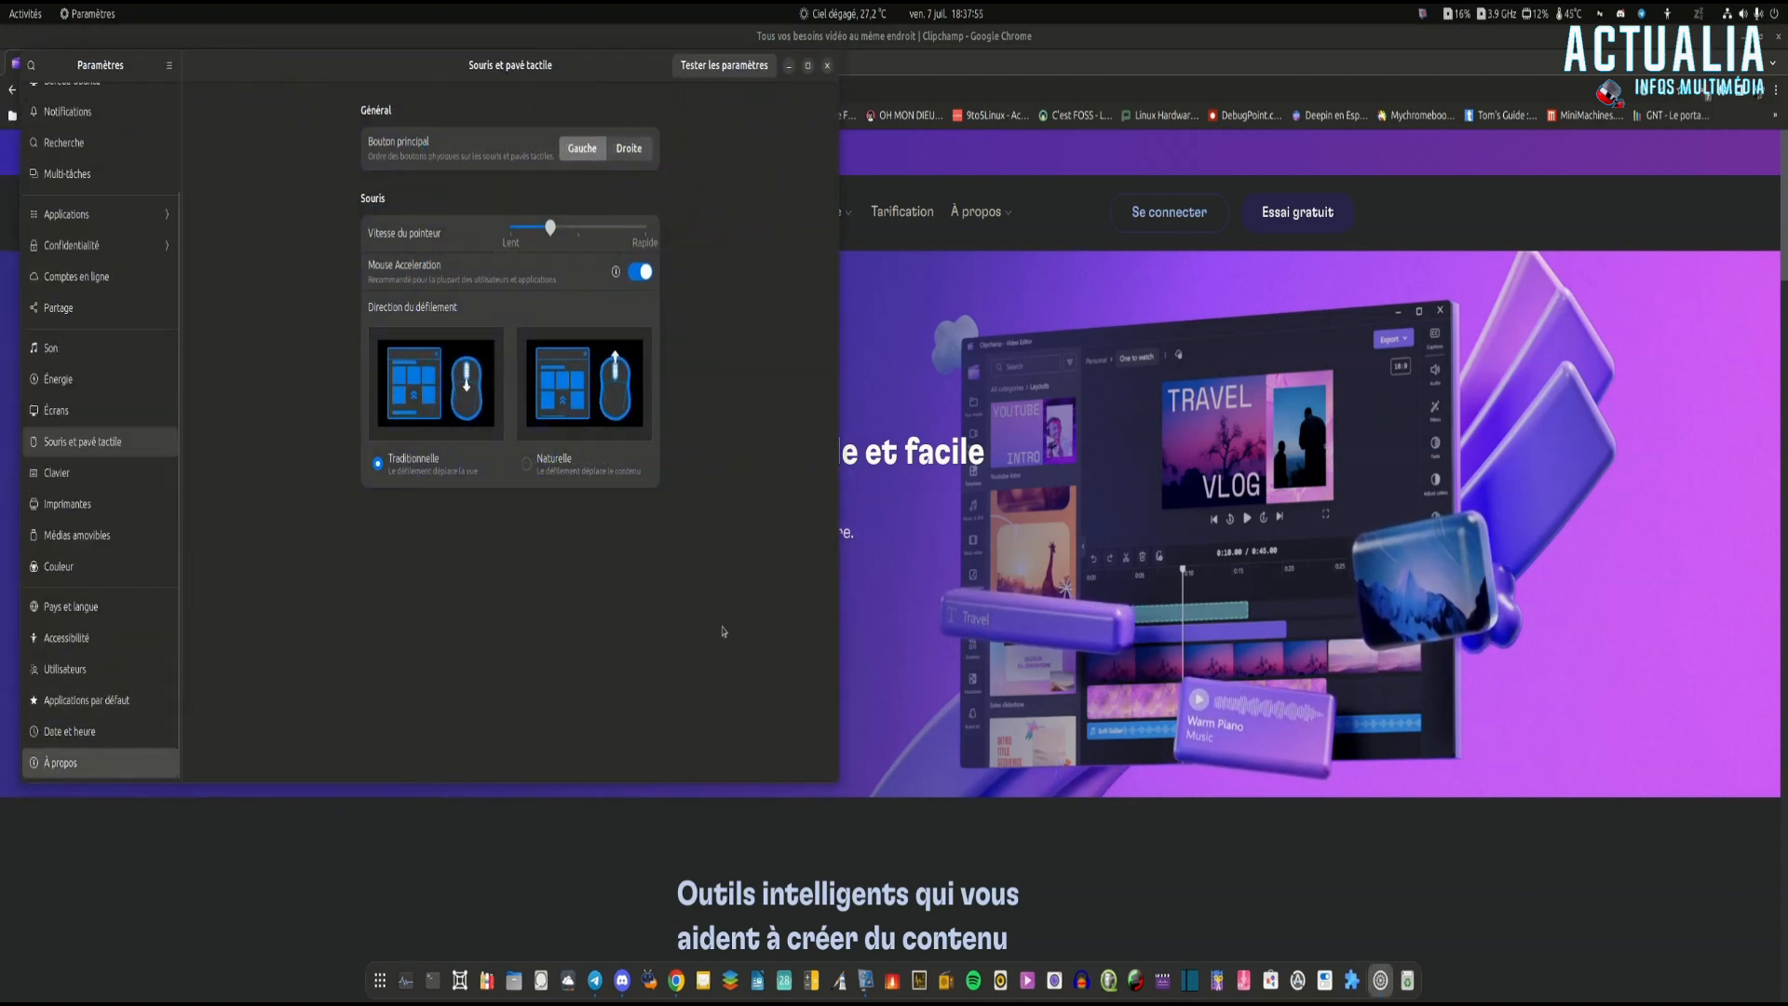
left_click(65, 764)
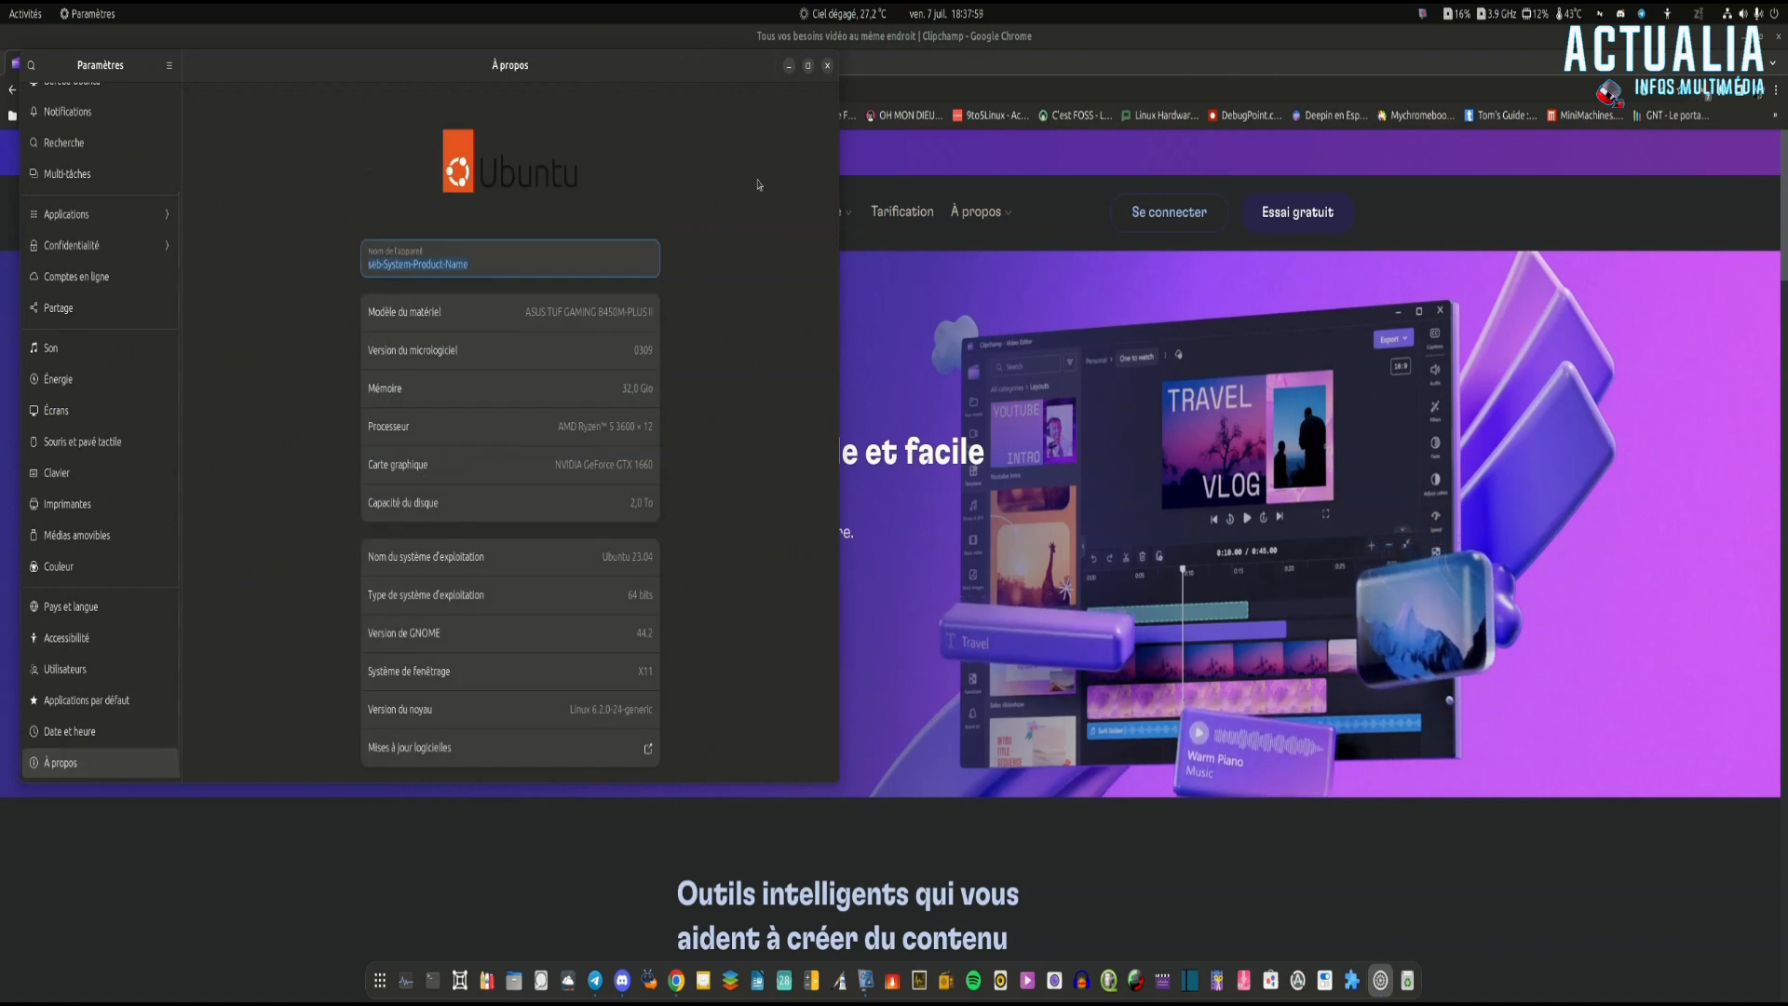
left_click(827, 65)
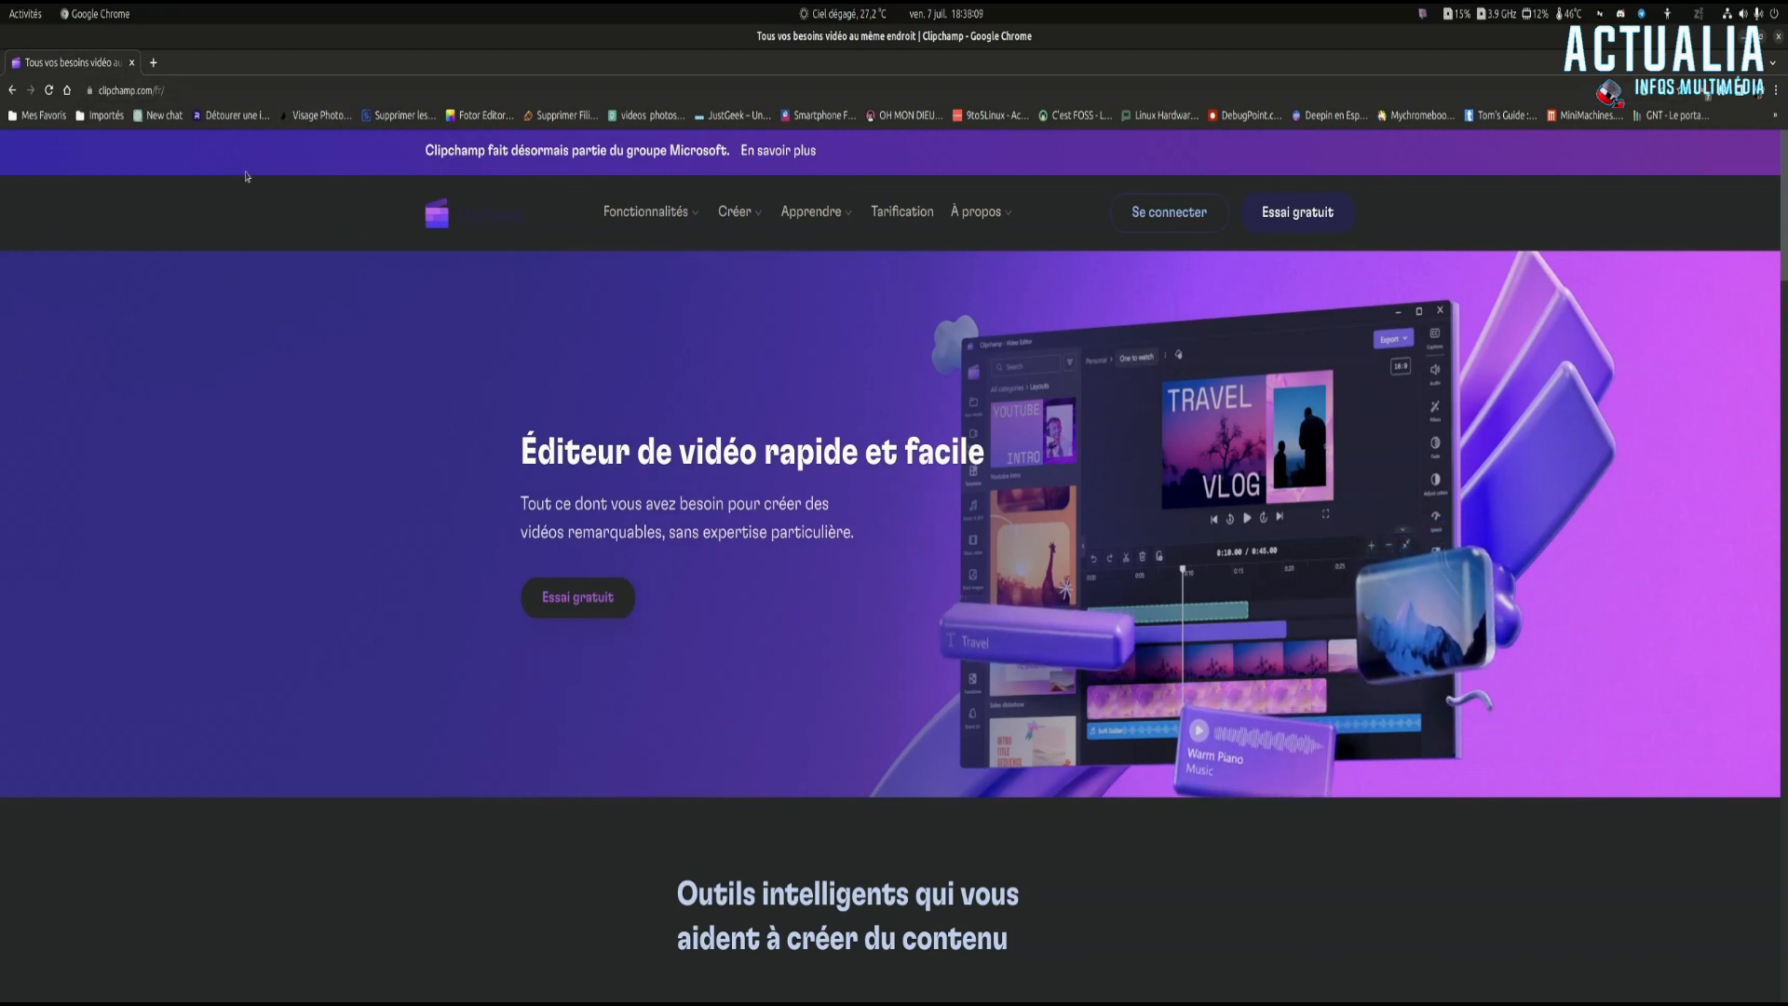
- Sign in to Clipchamp and create a new video from scratch, dismissing the introduction to multi-item editing
left_click(1177, 223)
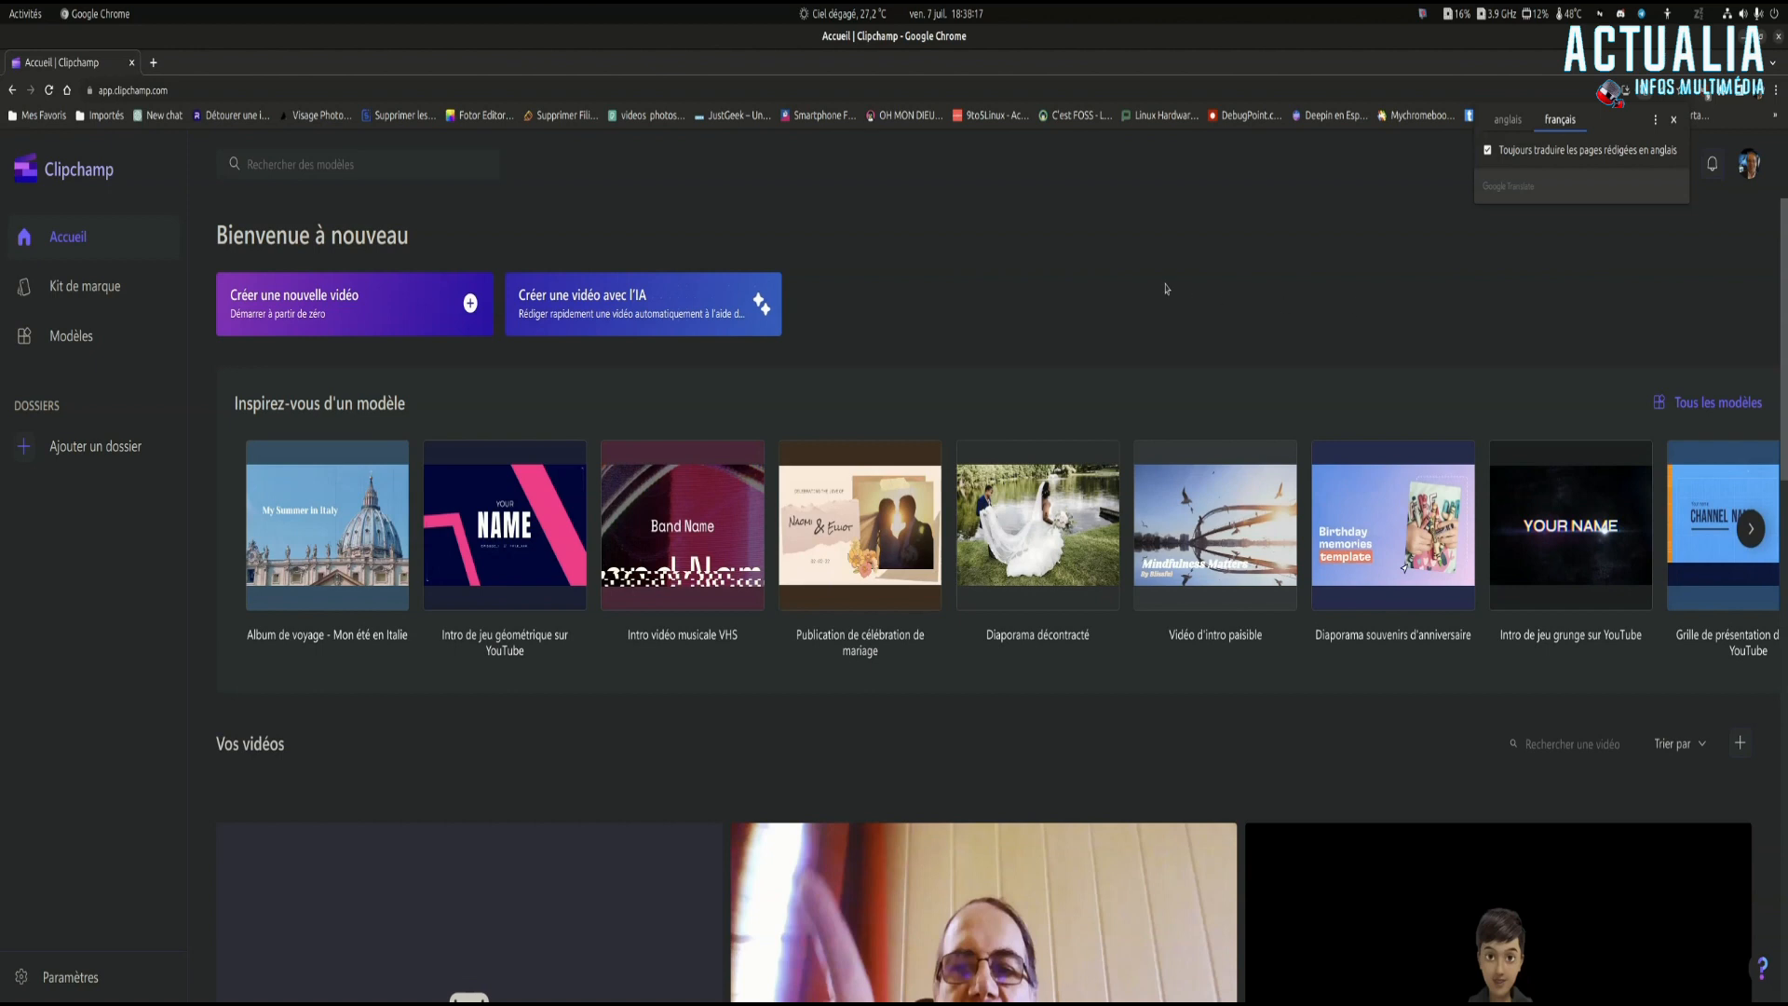
scroll(1164, 288, "down", 5)
scroll(1164, 289, "up", 5)
scroll(1164, 289, "down", 4)
scroll(1114, 317, "up", 4)
left_click(322, 317)
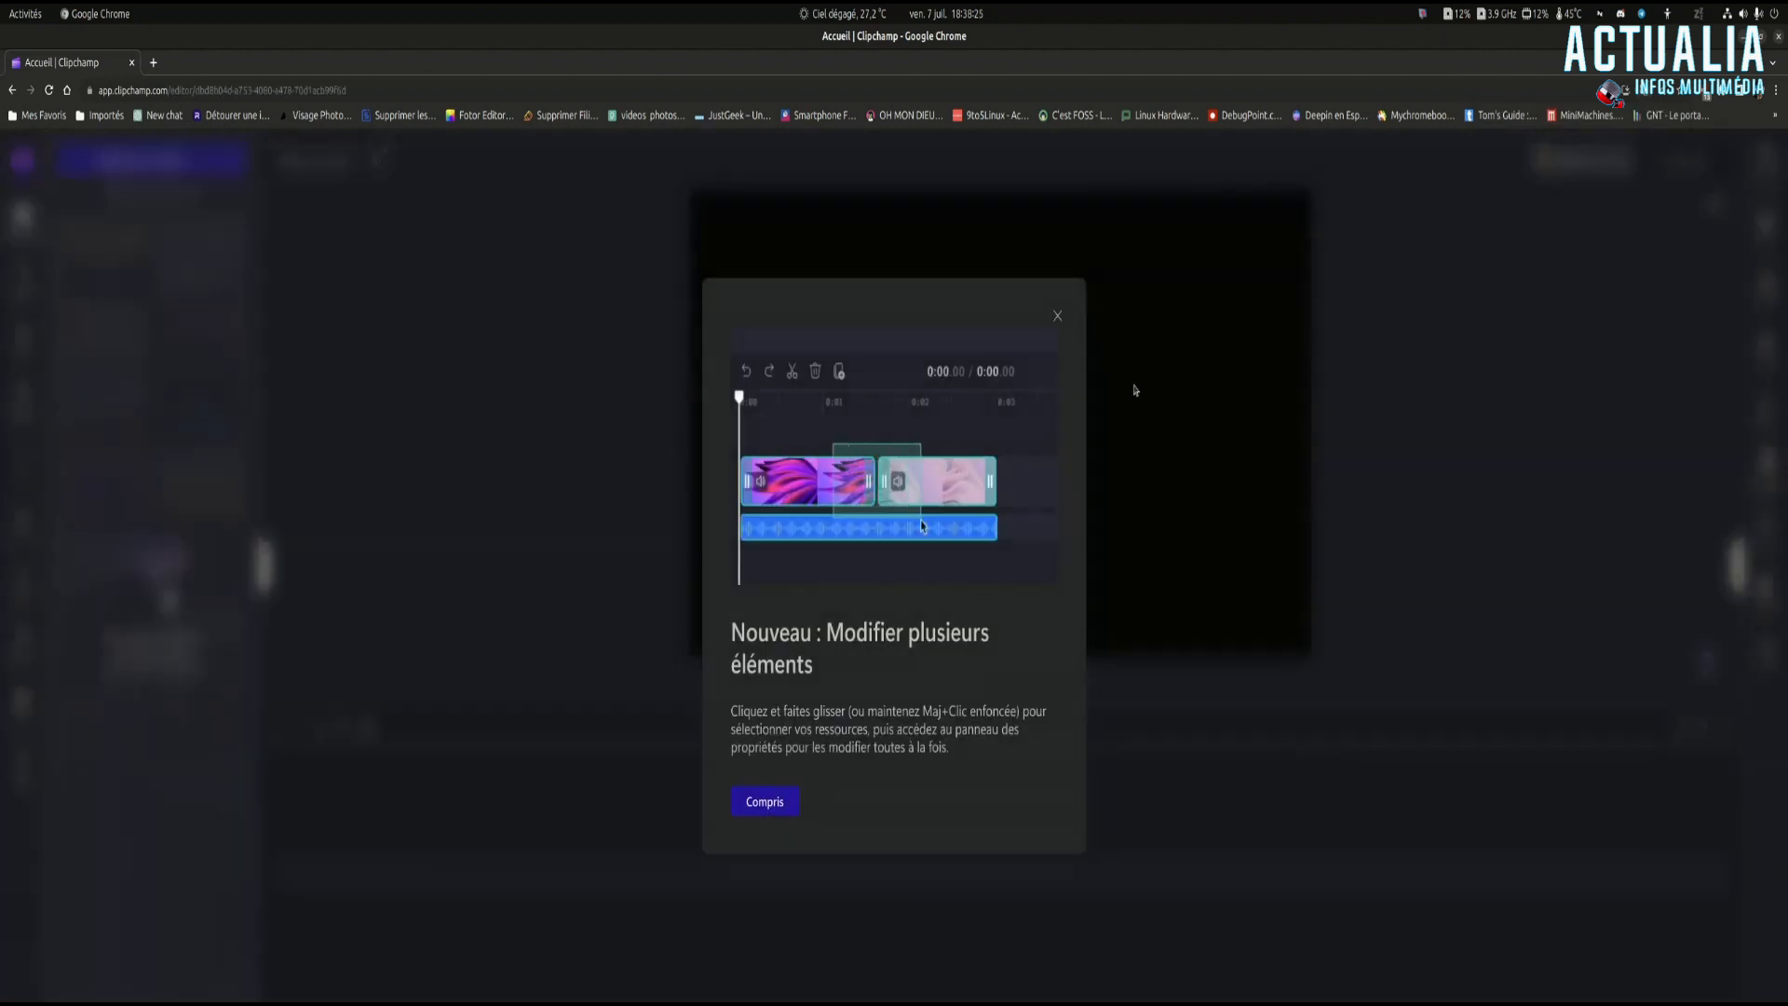
left_click(1058, 316)
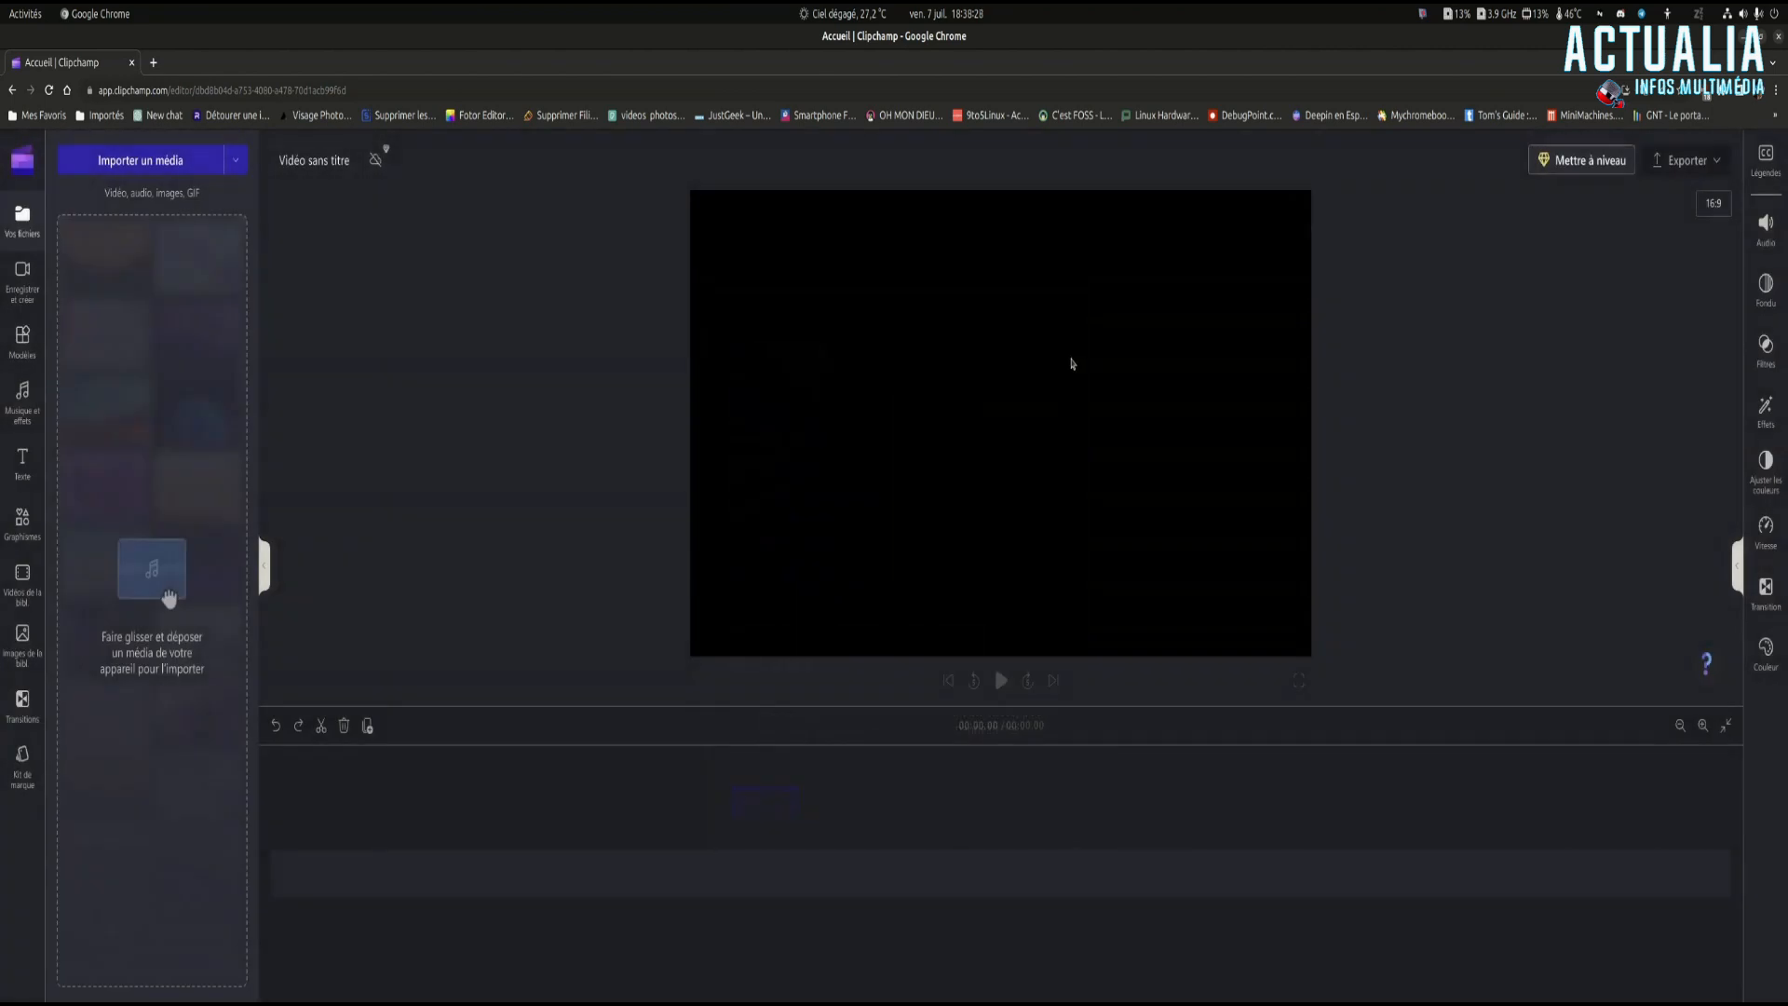
- Open the text-to-speech generator (Synthèse vocale) and choose Français (France) as the language
left_click(24, 294)
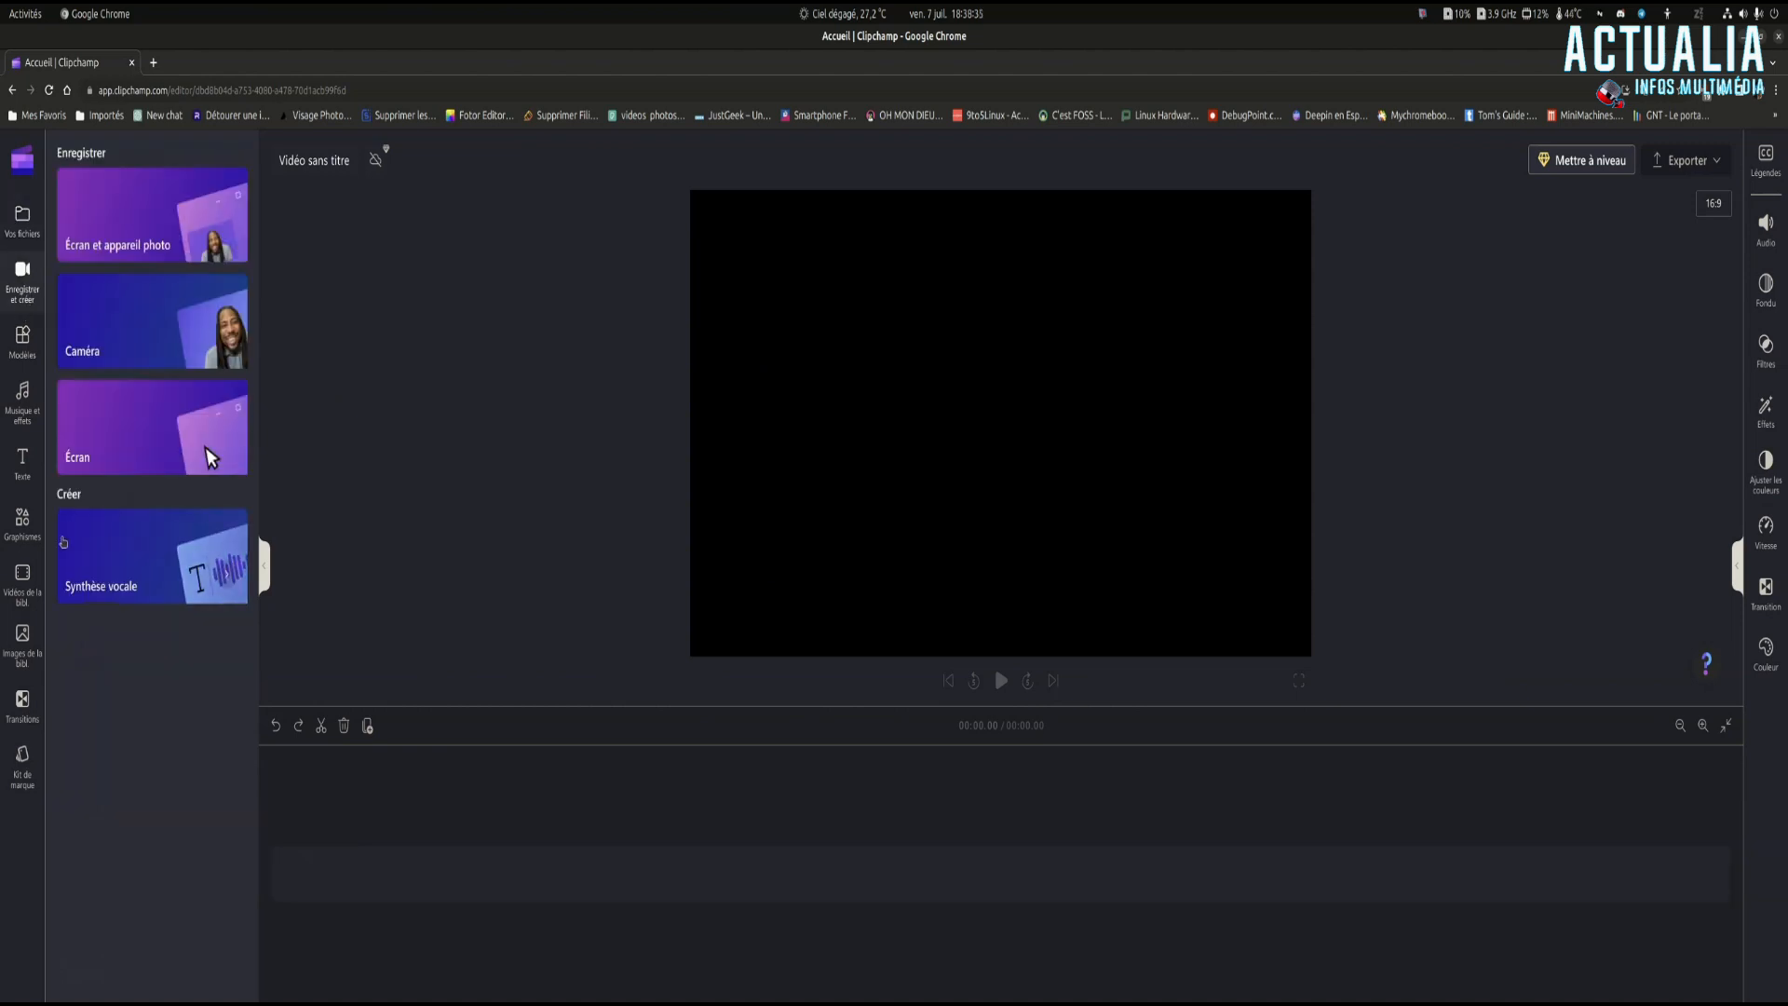
left_click(128, 556)
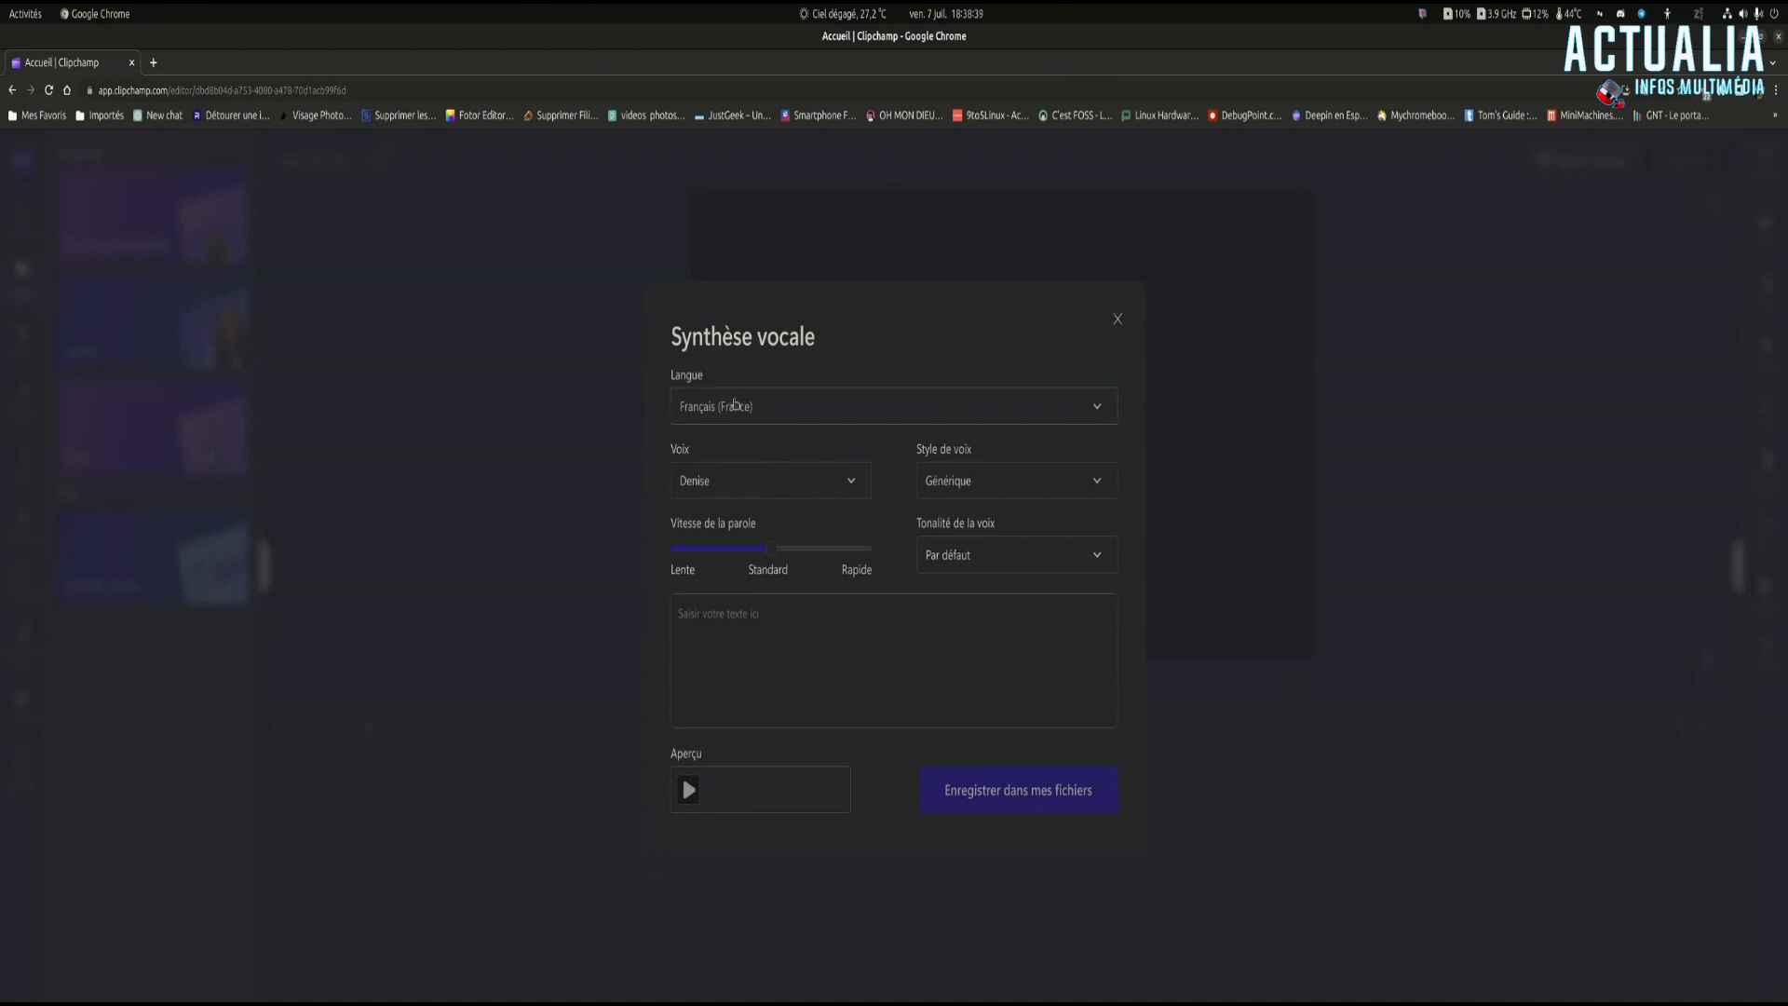
left_click(736, 402)
scroll(757, 555, "down", 3)
scroll(757, 555, "up", 3)
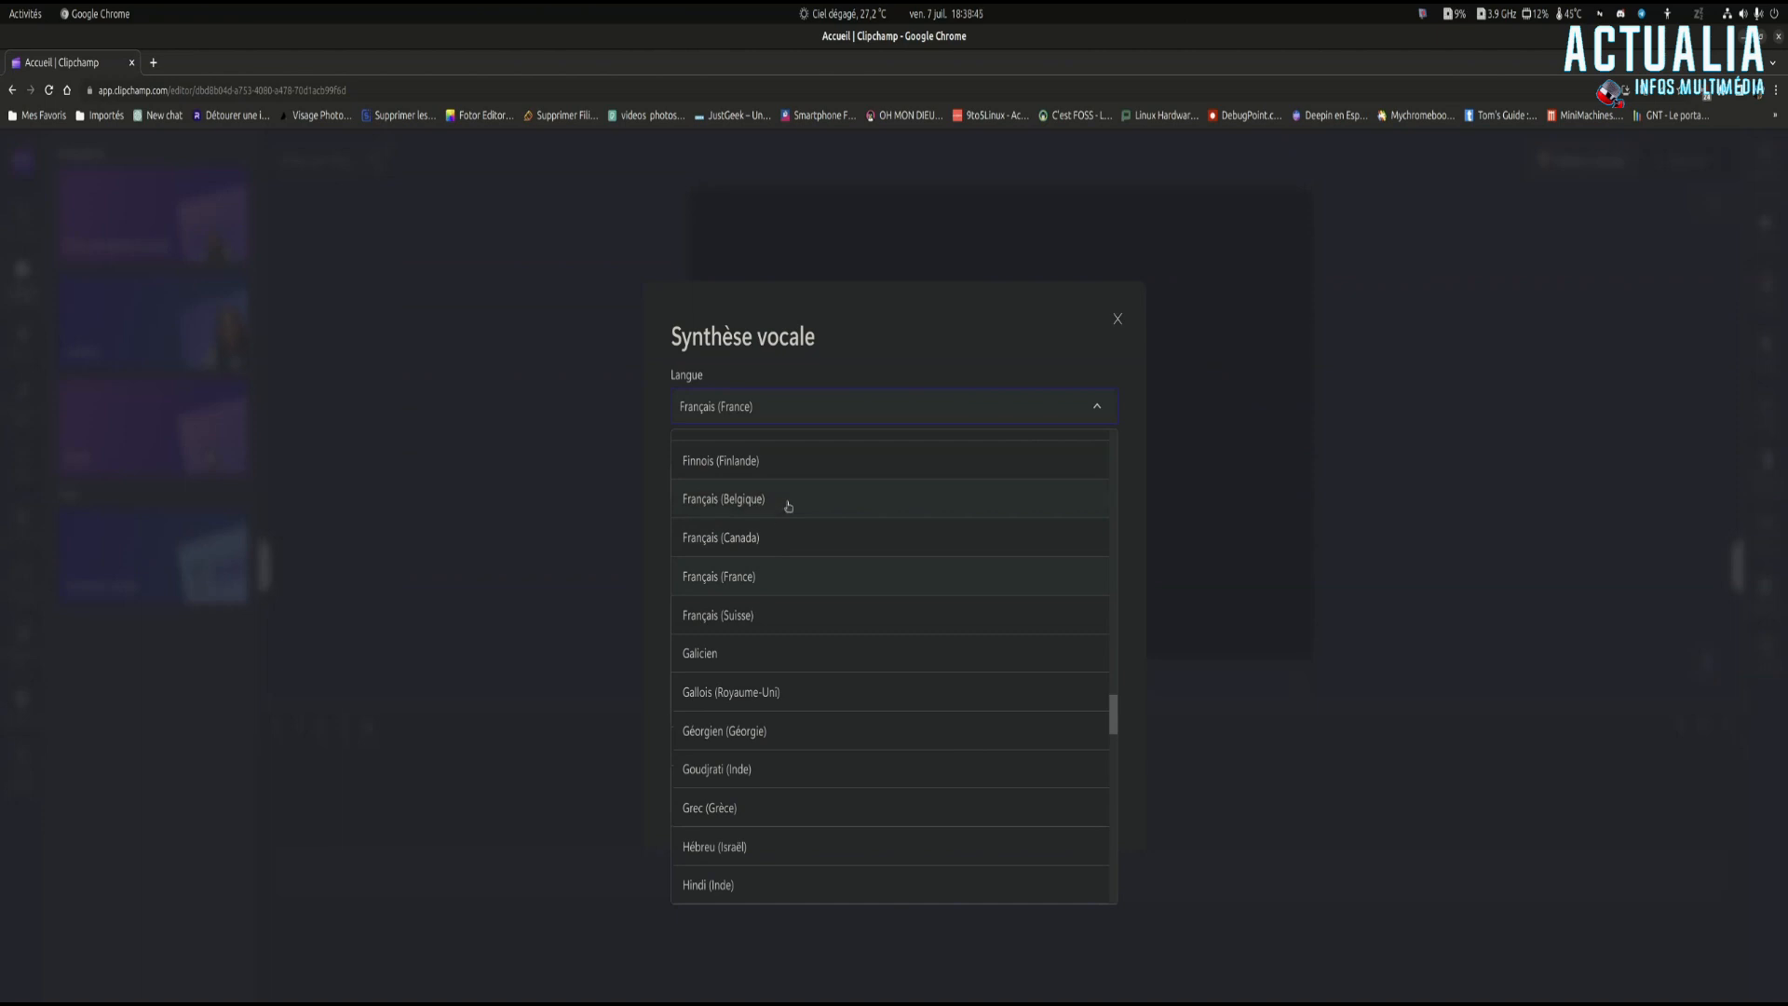
left_click(799, 579)
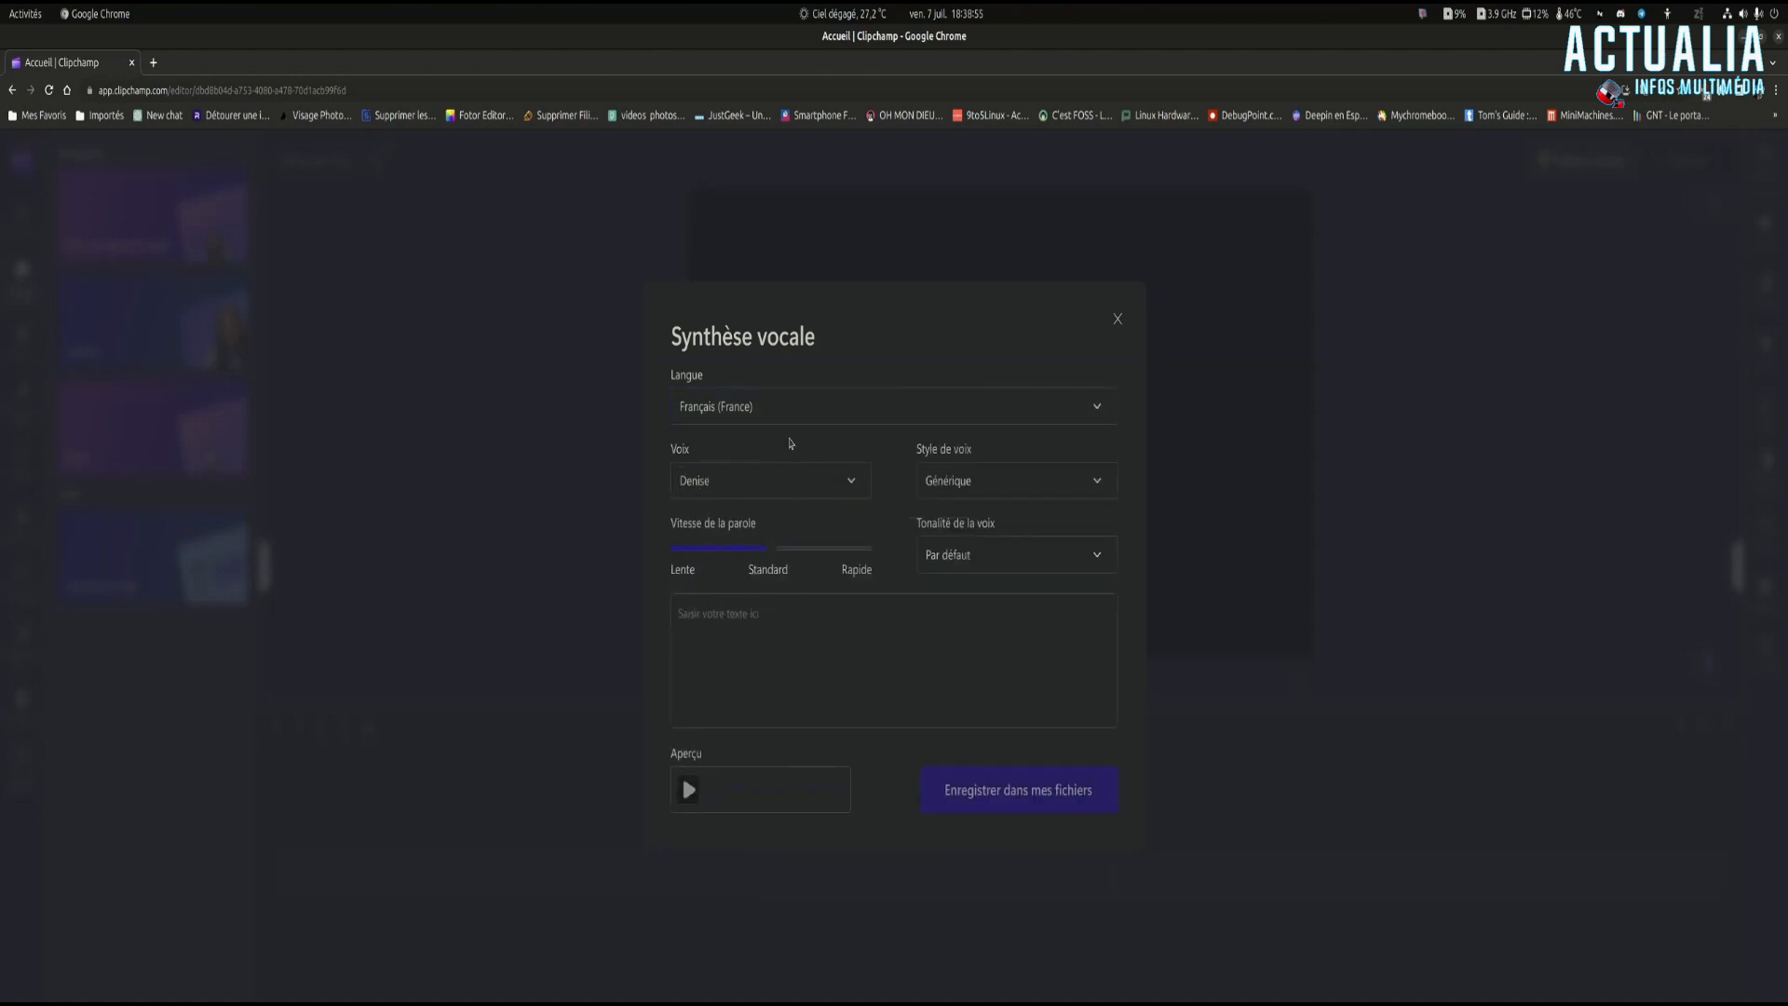
- Browse the available French voices and choose Denise for the speech
left_click(826, 496)
scroll(822, 523, "down", 3)
scroll(820, 532, "up", 3)
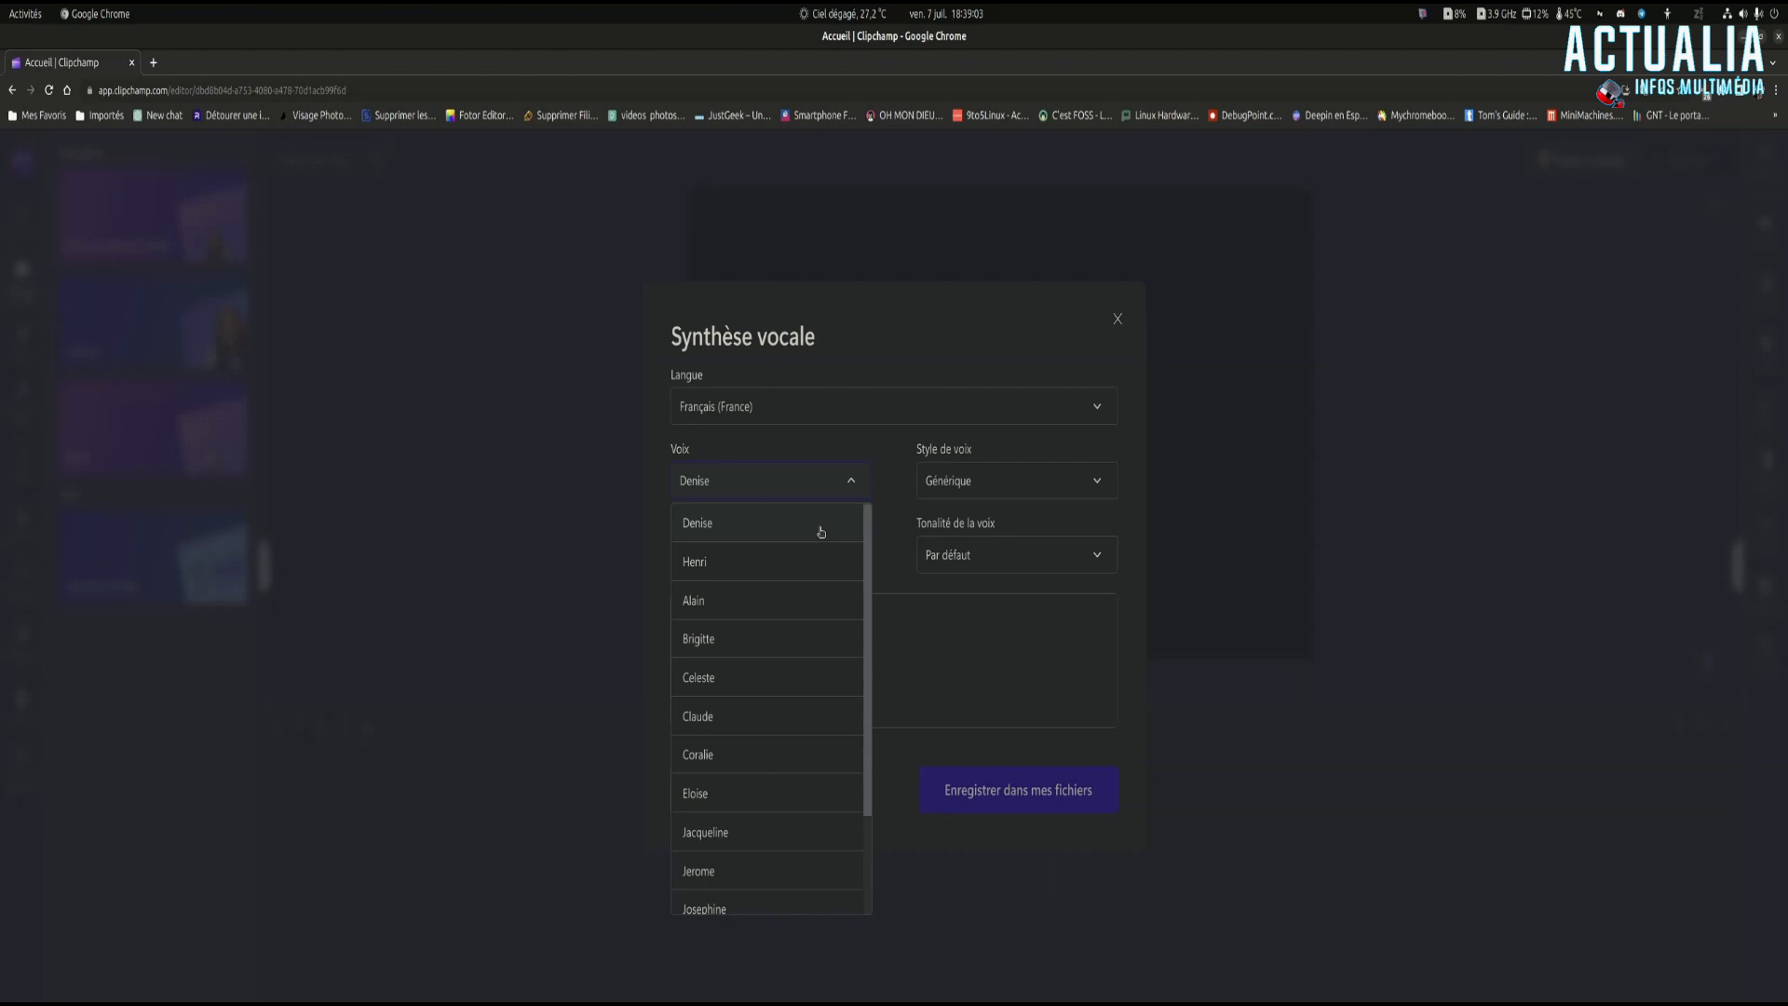
left_click(764, 530)
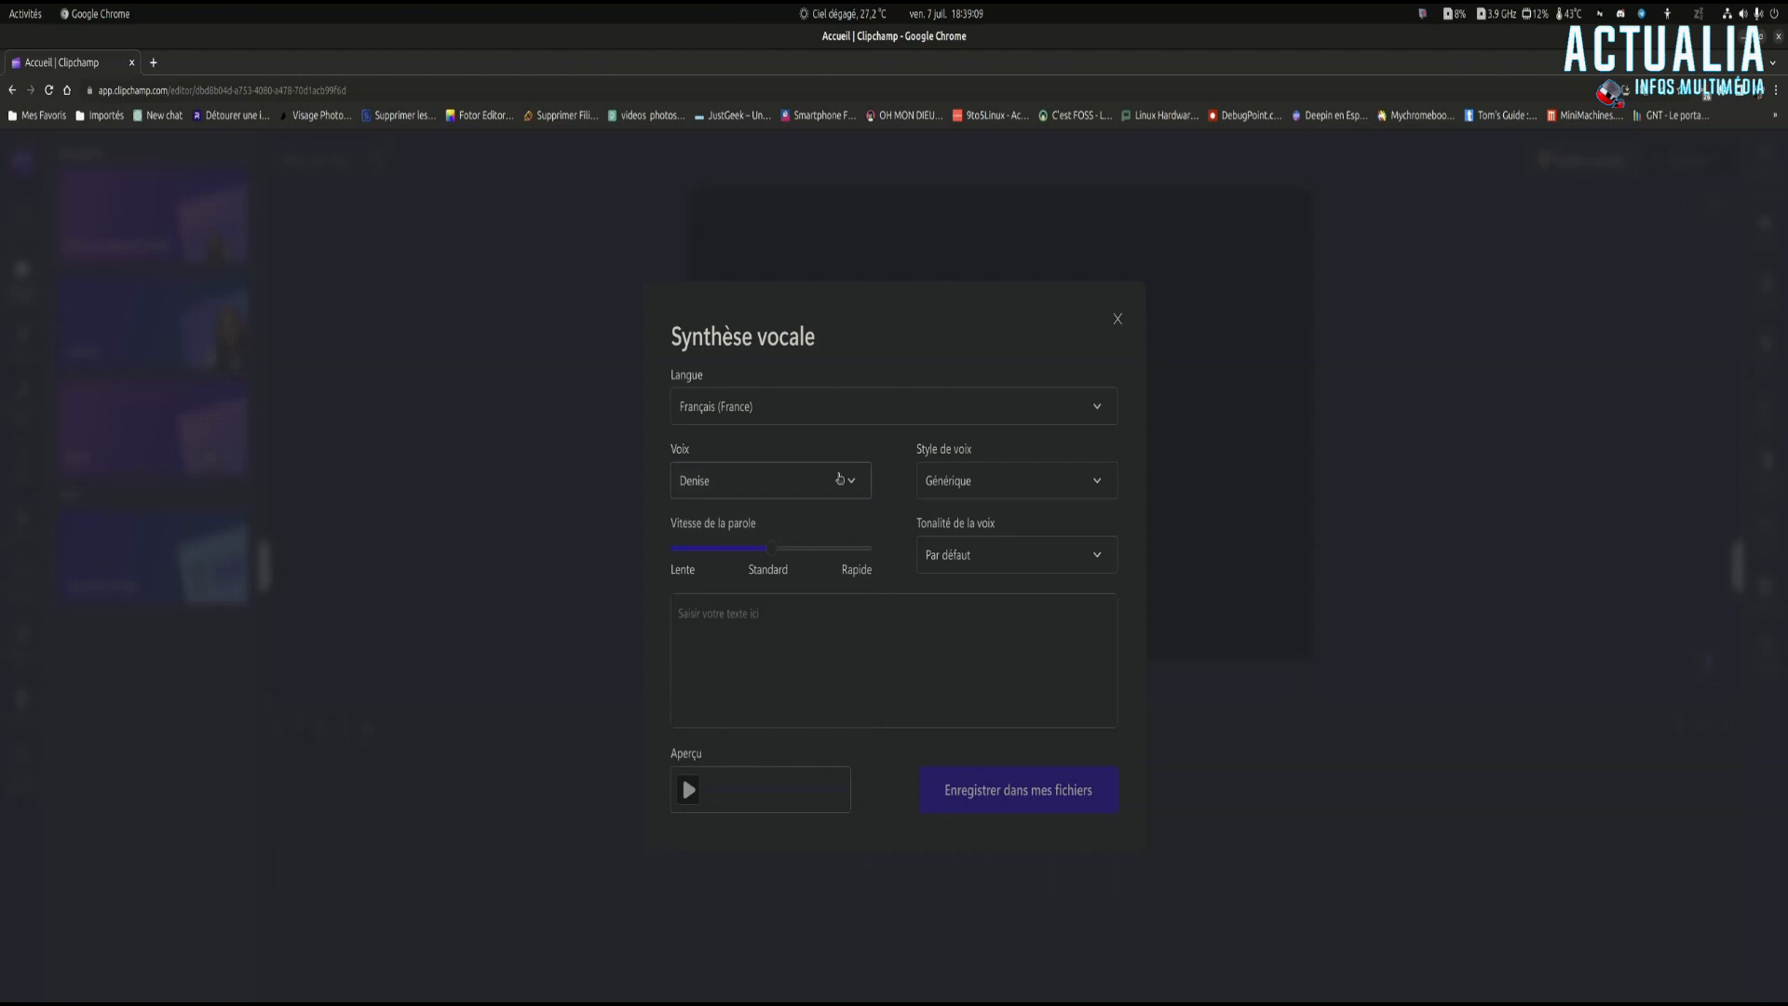
- Review the voice style and voice pitch options offered for the selected voice
left_click(1003, 488)
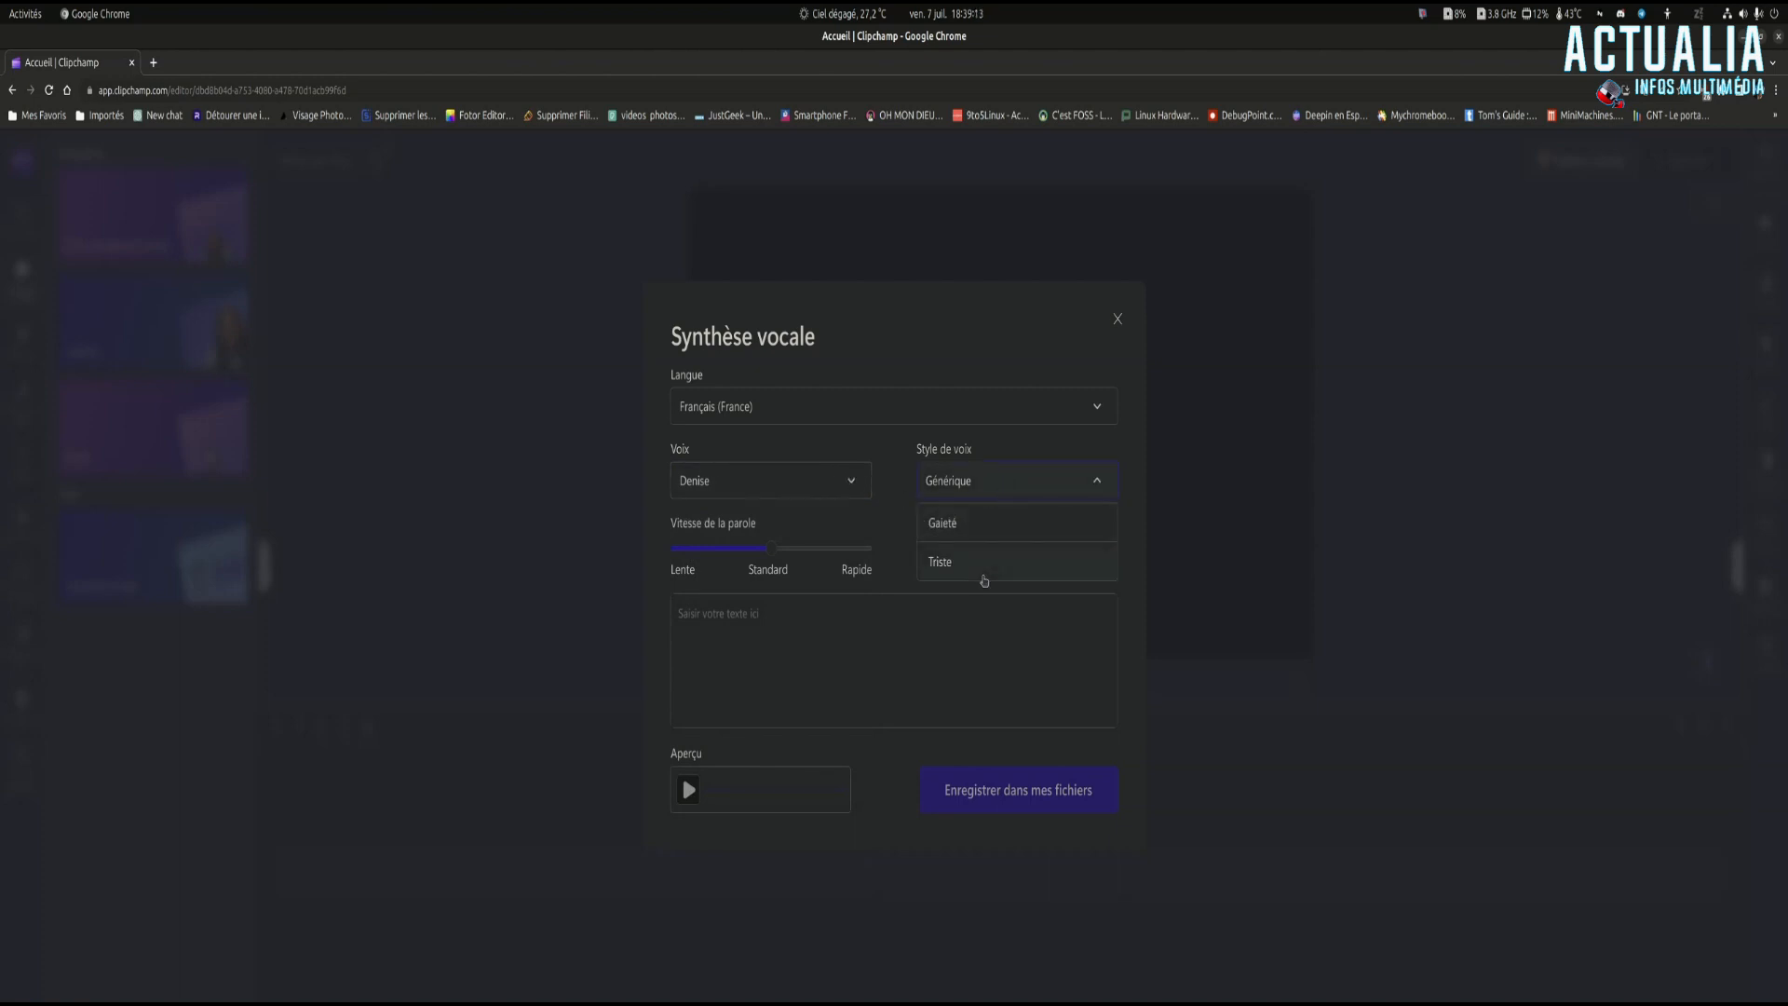
left_click(921, 670)
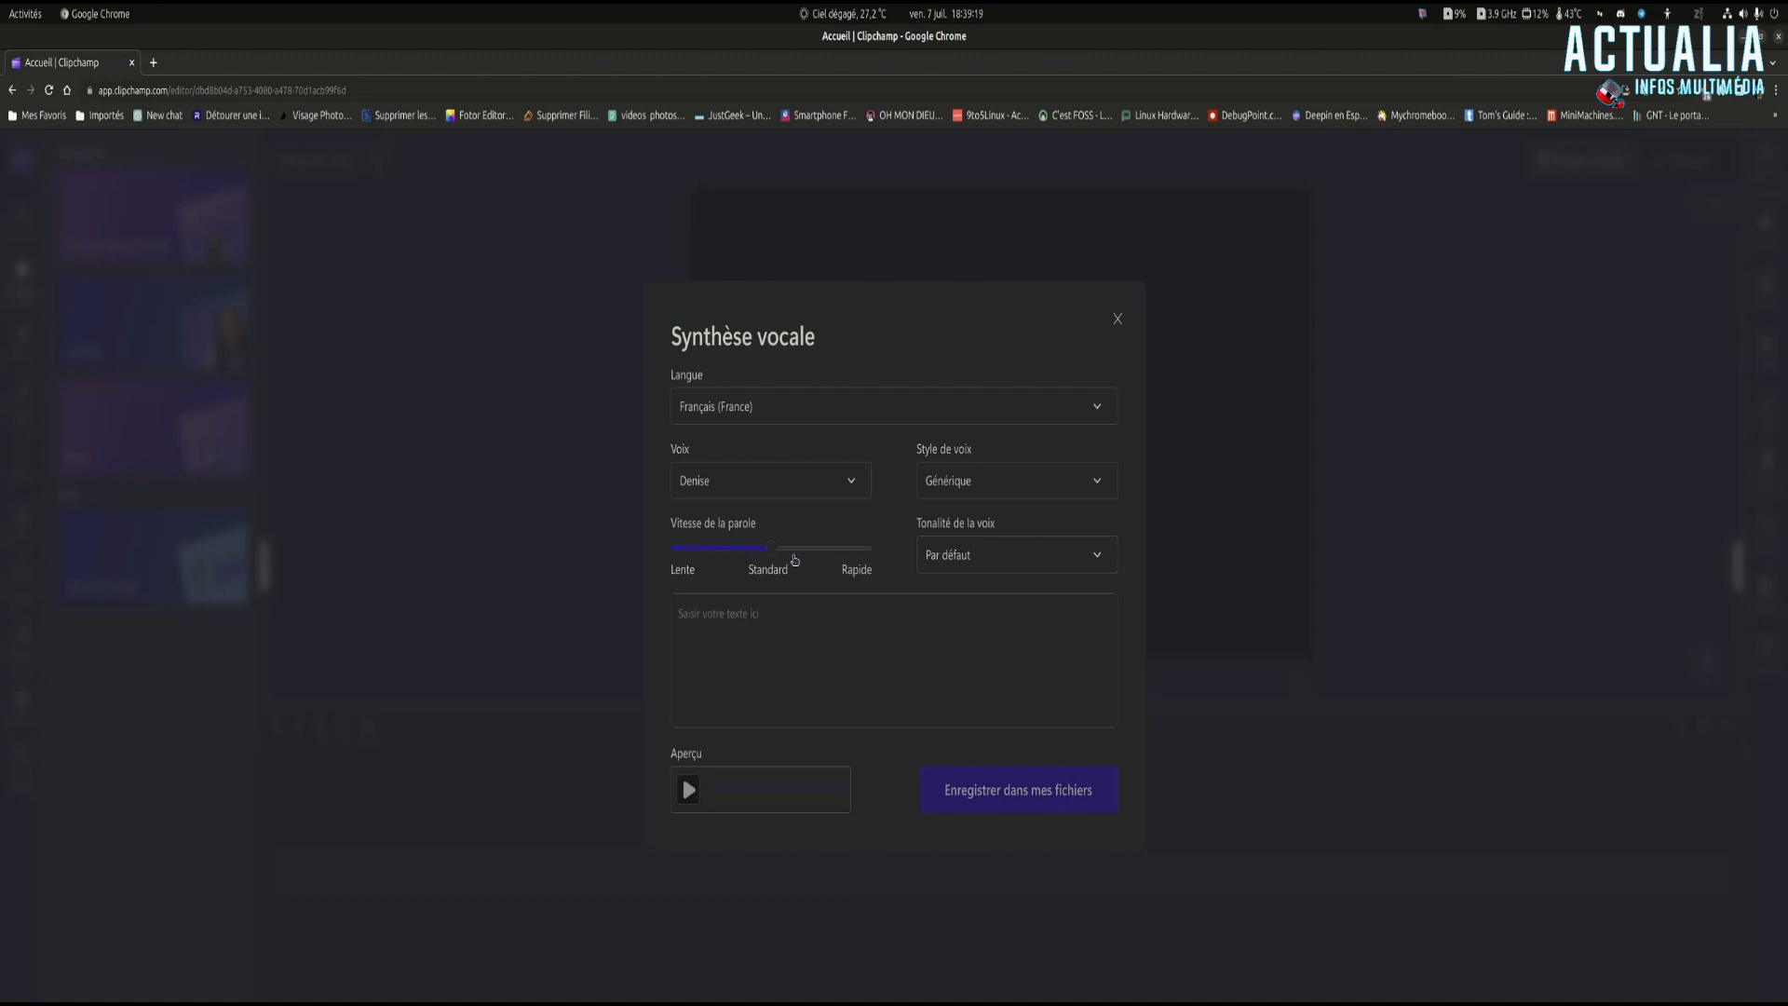
left_click(956, 557)
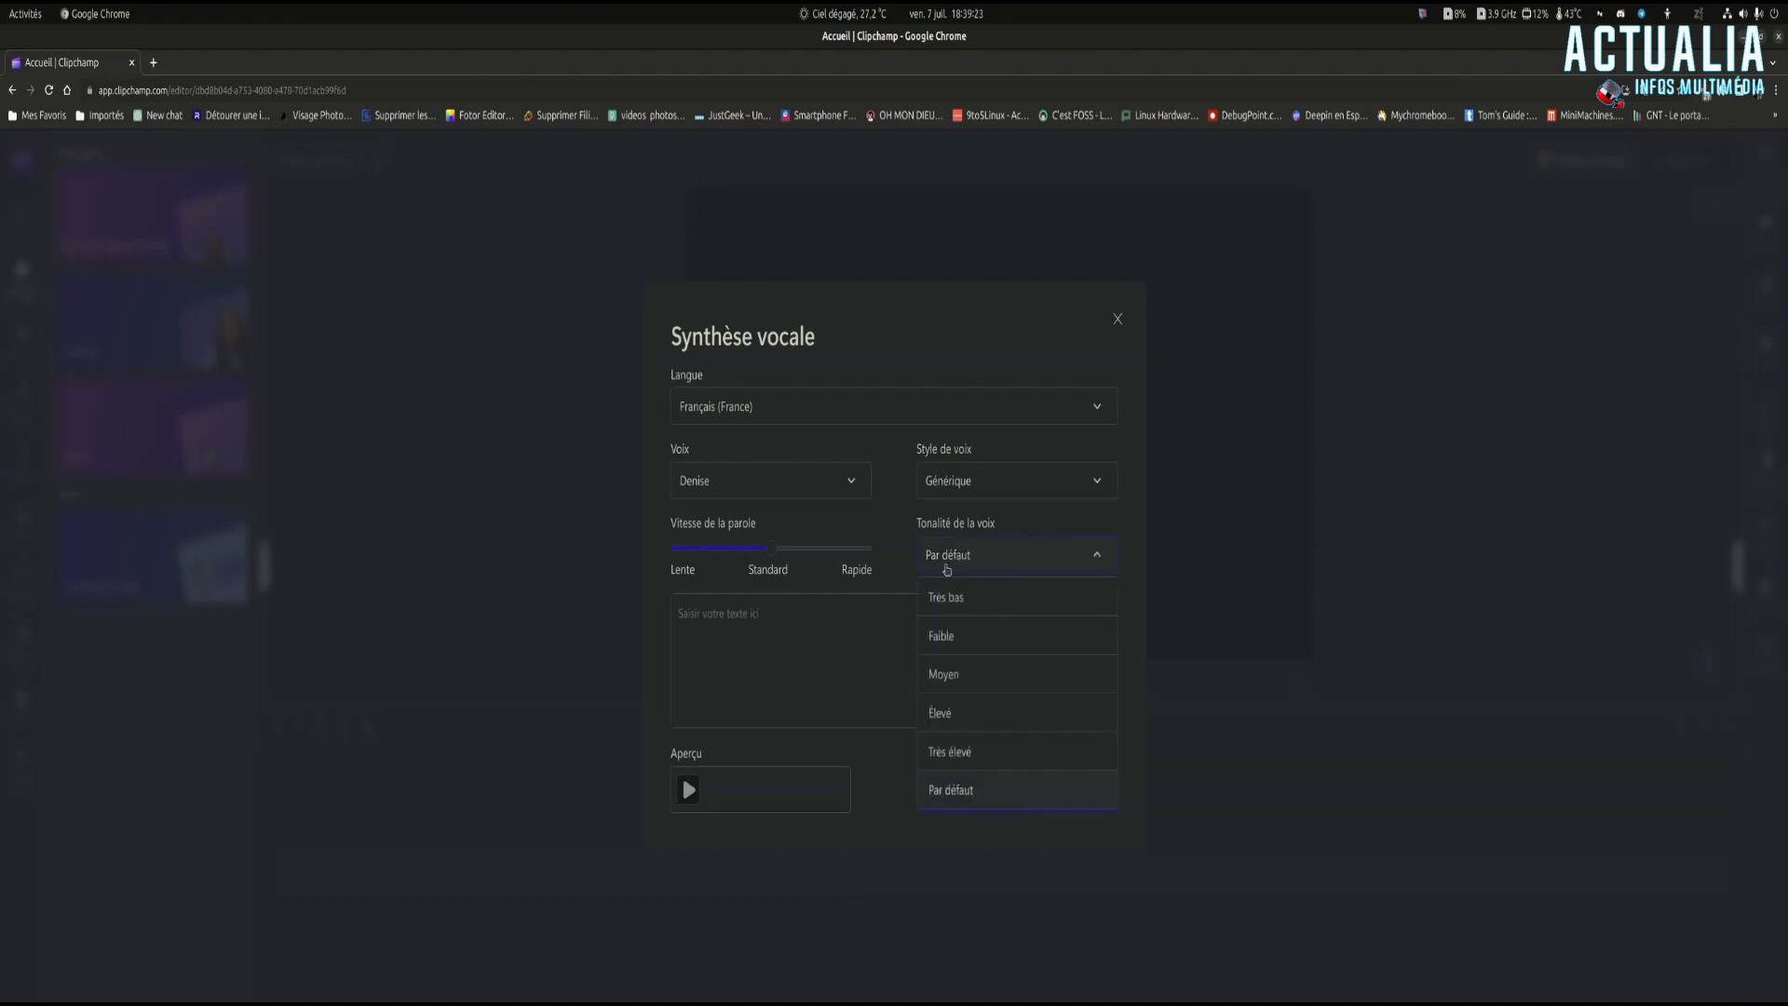
left_click(805, 534)
- Enter "Bonjour, et bienvenue sur la chaîne d'information multimédia, Actualia." as the speech text, correcting "chaine" with the spelling suggestion "chaîne"
left_click(695, 616)
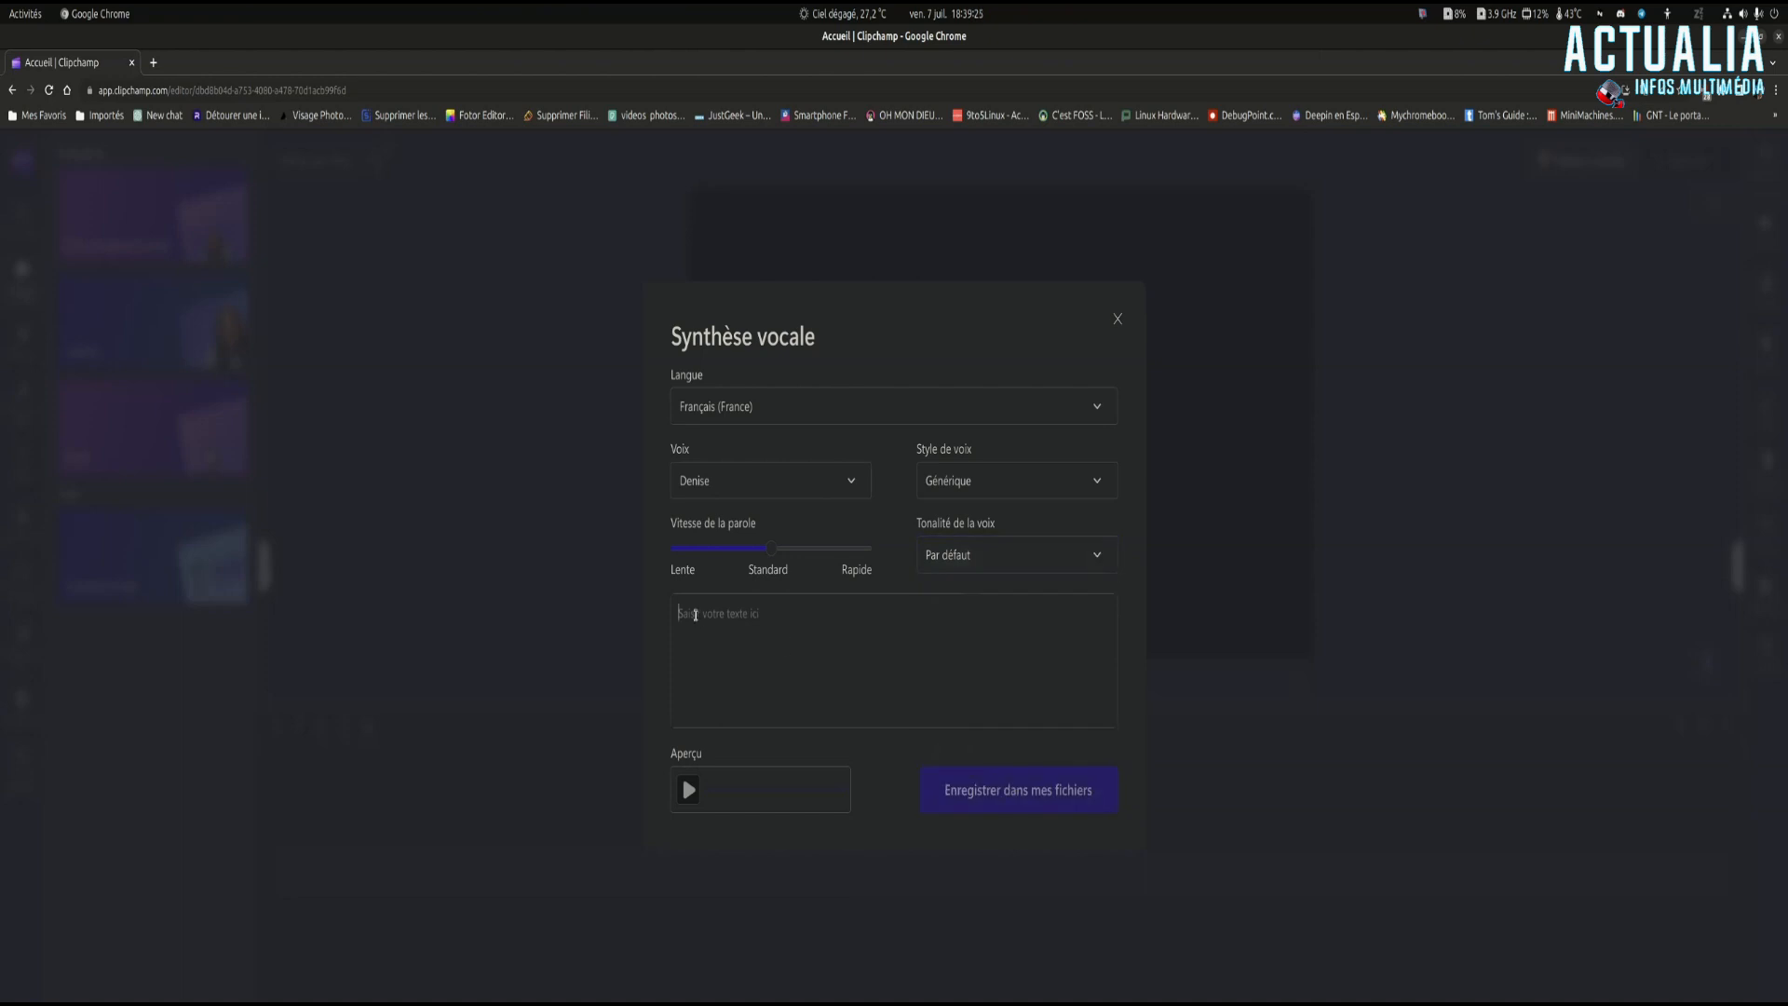
type("Bonjour, et bienvenue sur la chaine d'information multimédia, Actualia.")
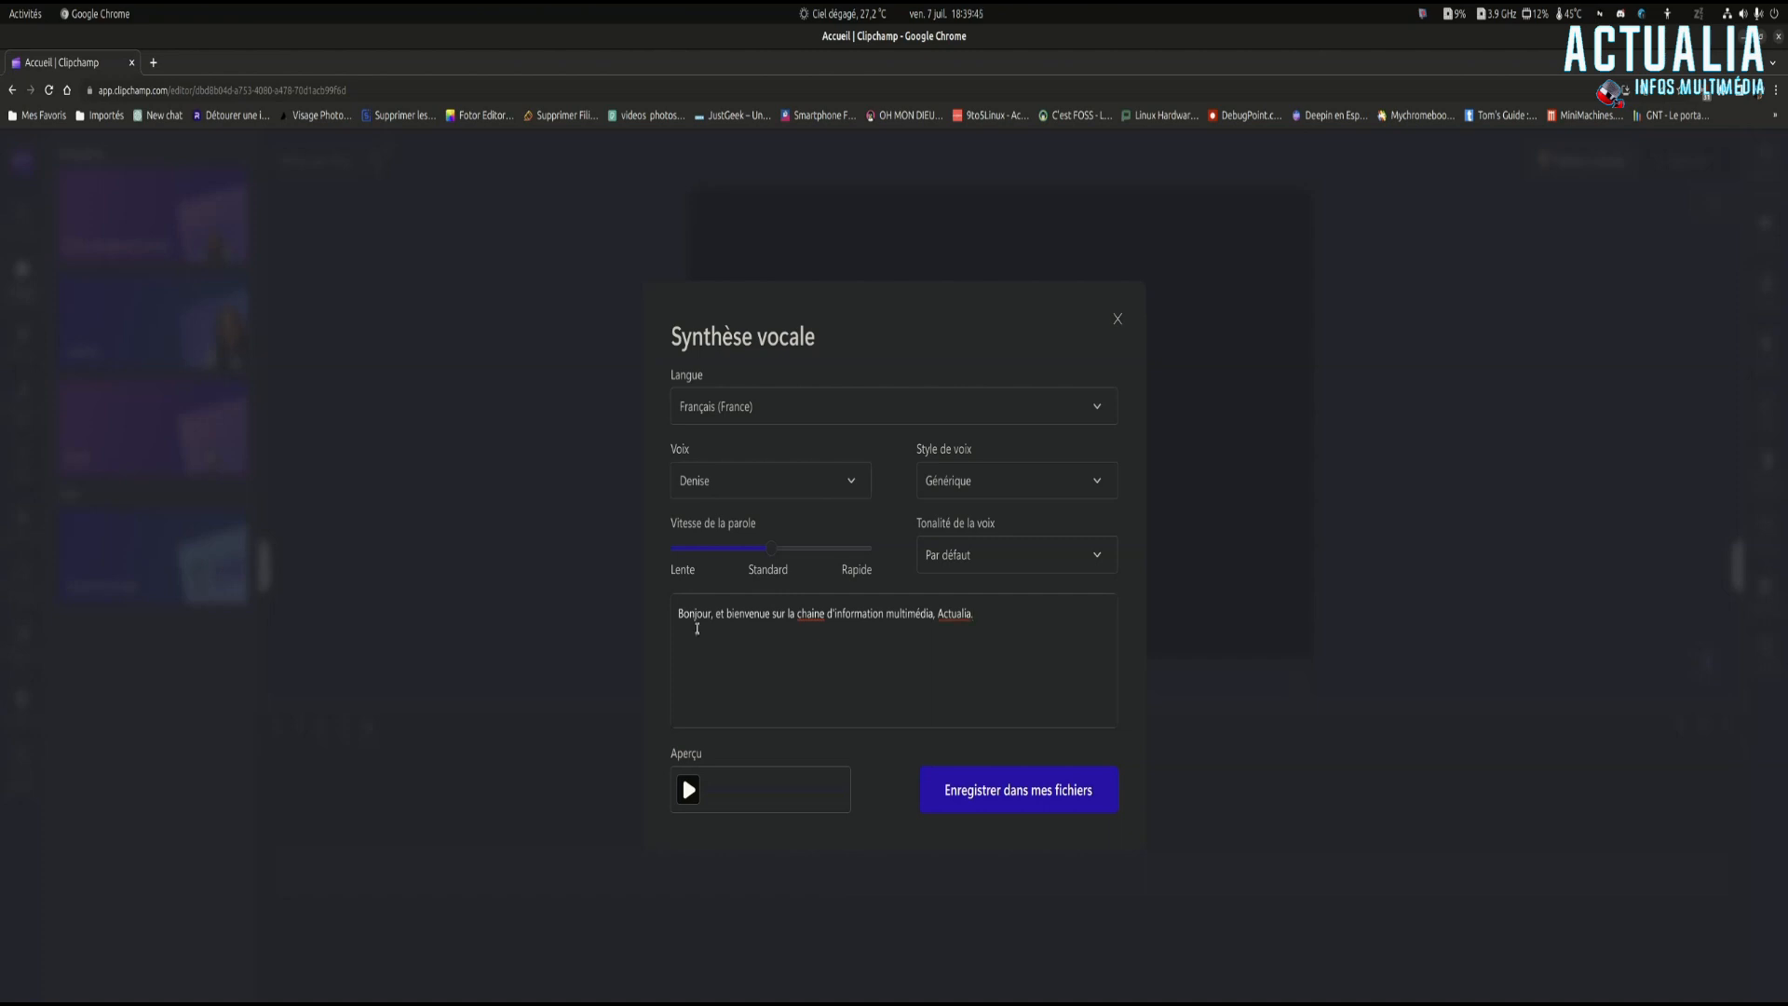
right_click(812, 618)
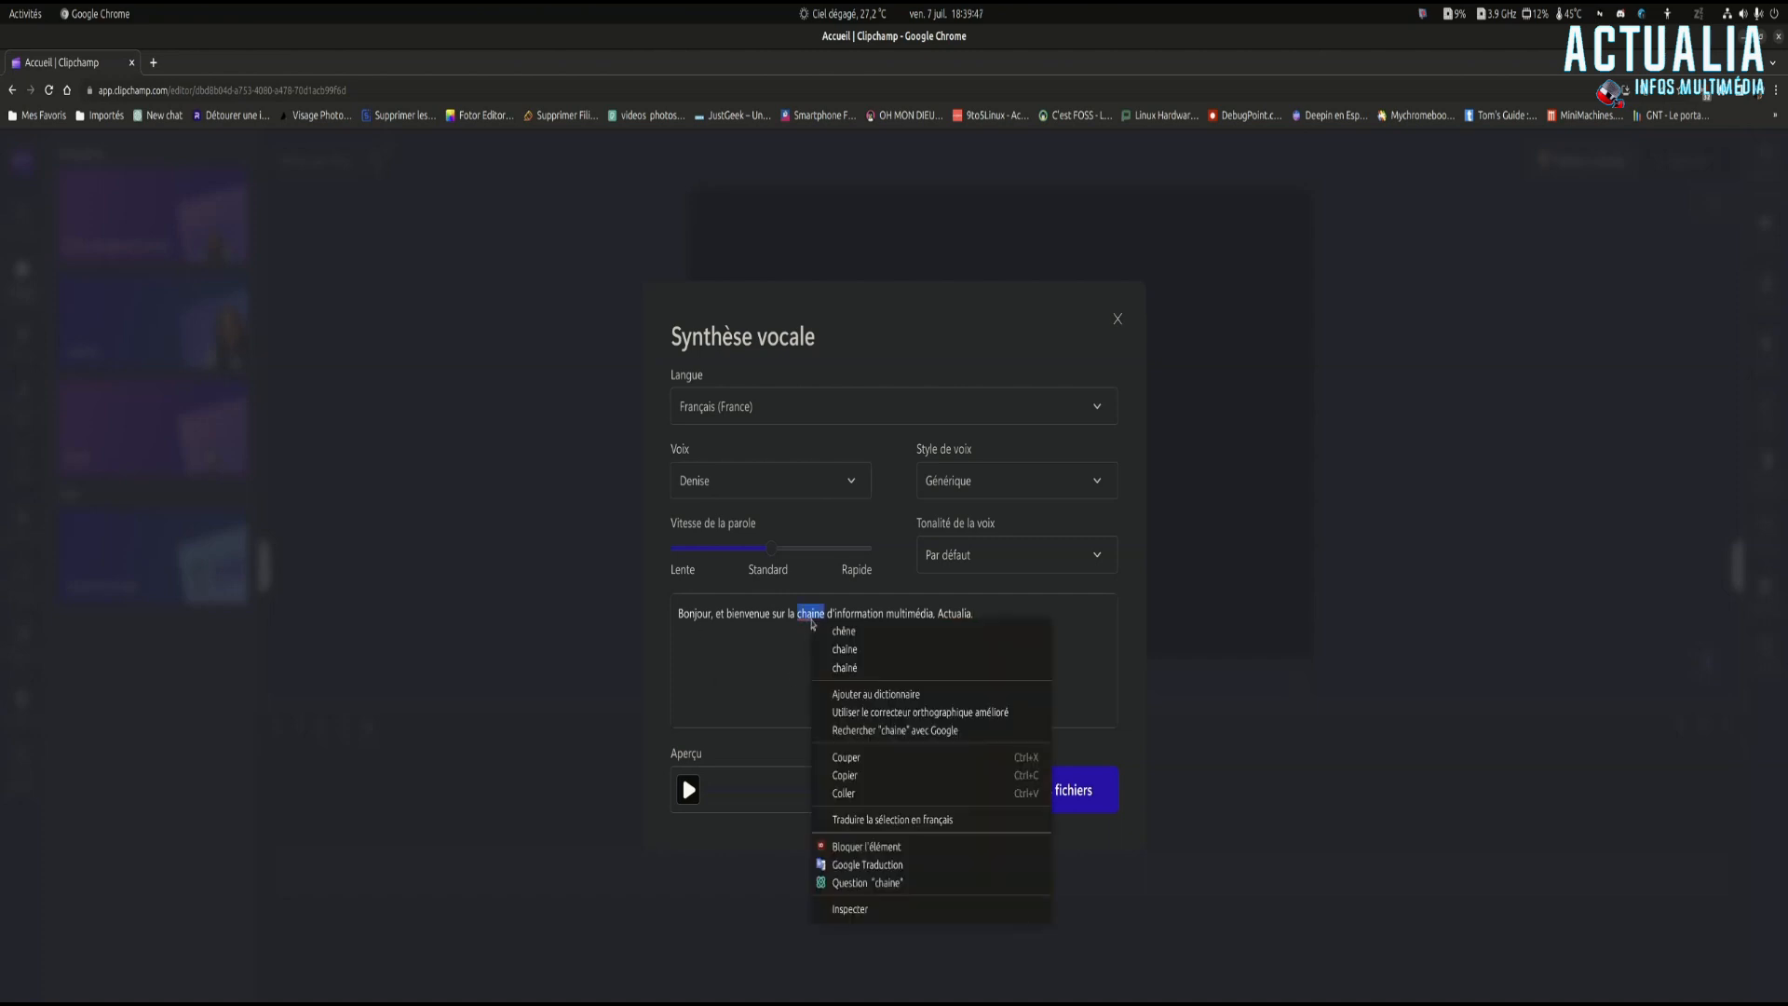
left_click(844, 649)
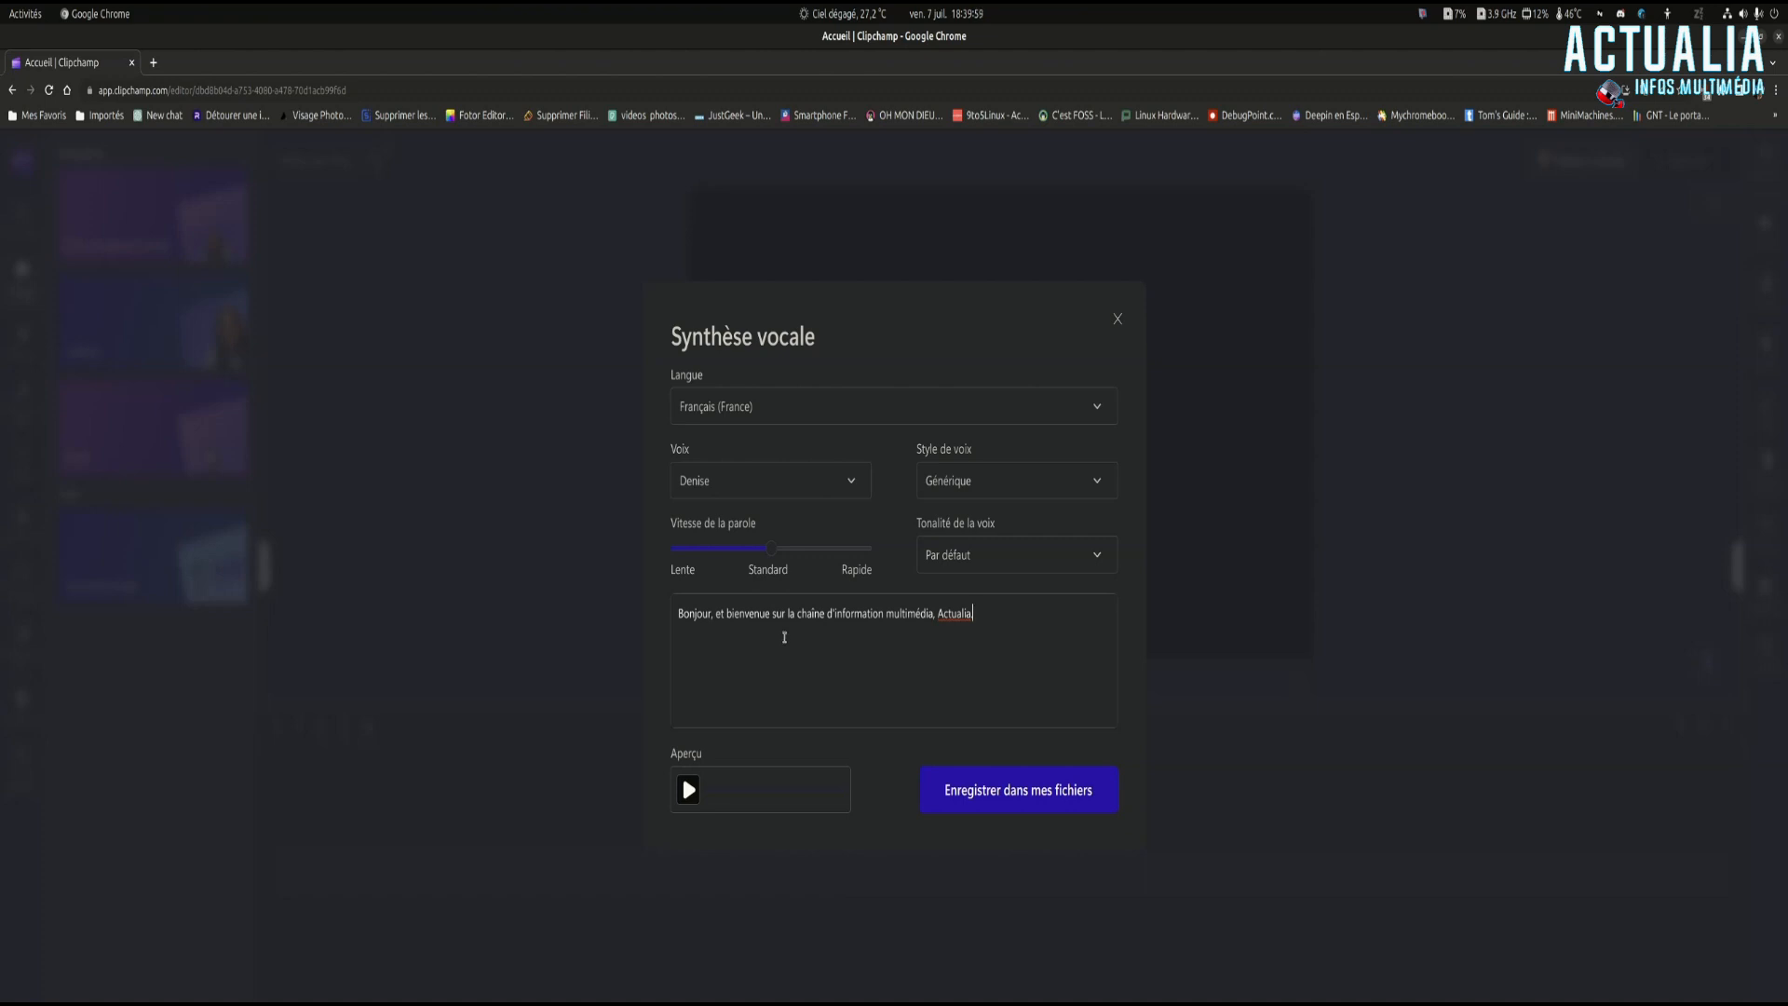
- End the speech text with a period, and set the voice style to Gaieté and the voice pitch to Faible
right_click(848, 670)
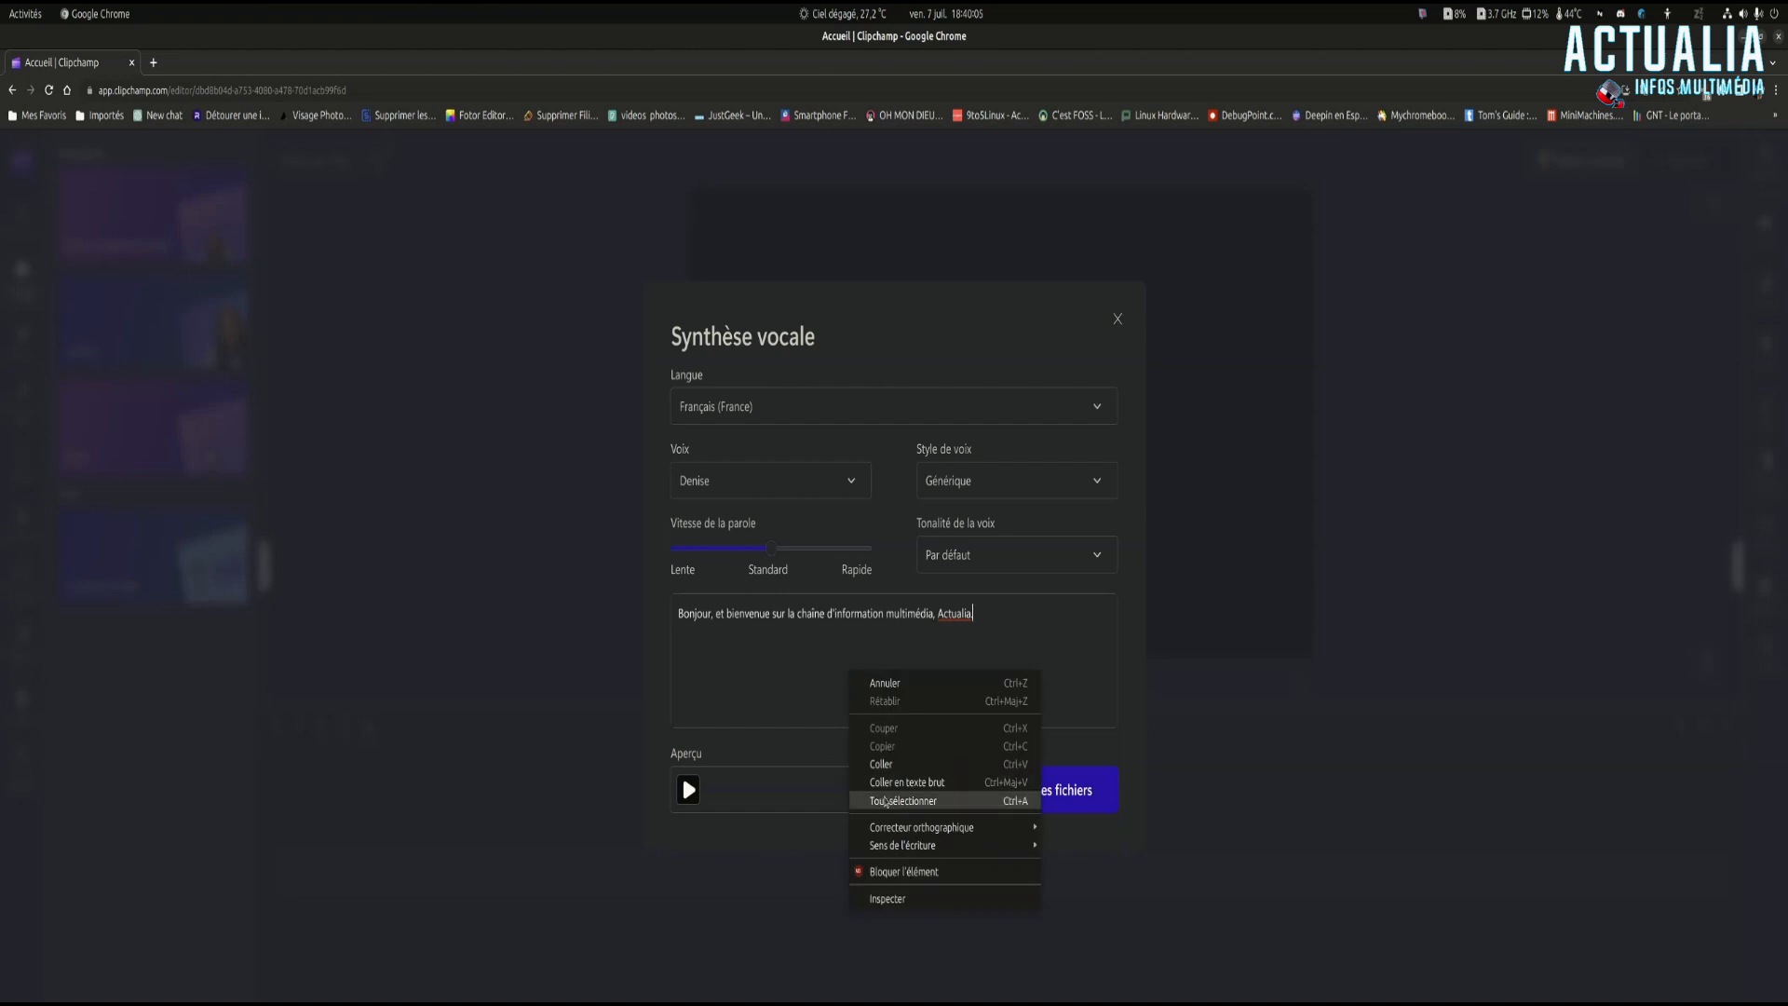
left_click(766, 677)
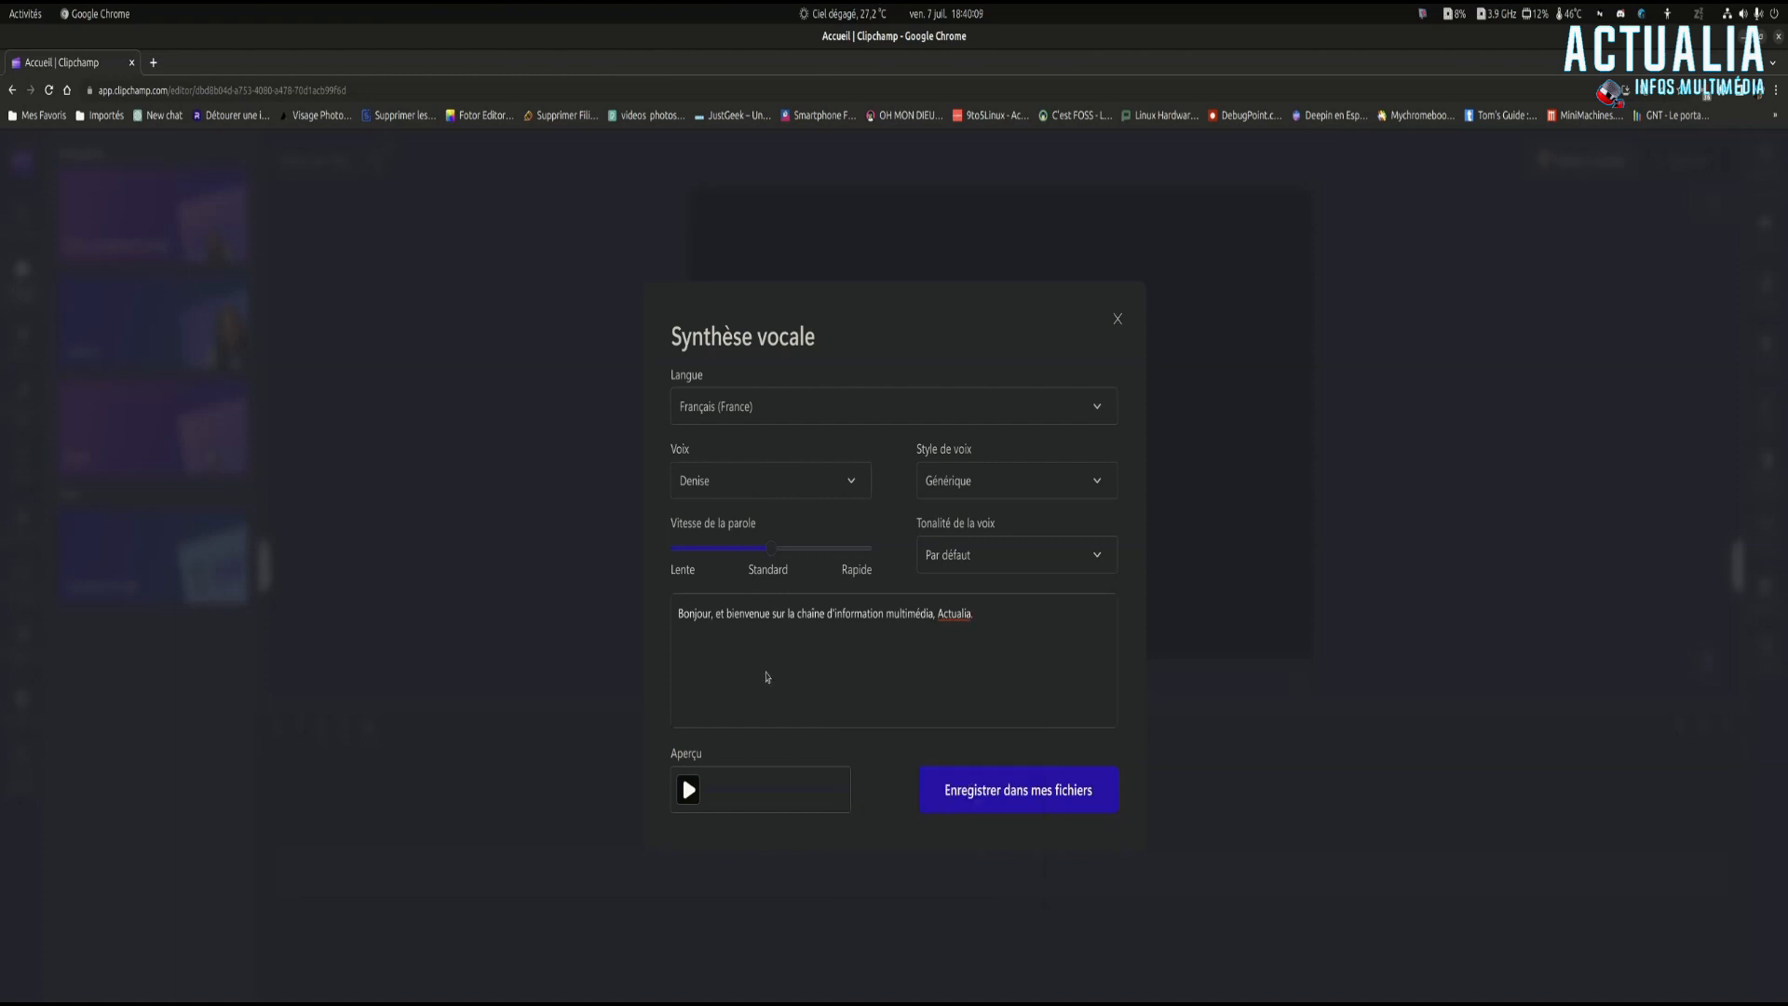
type(".")
left_click(945, 484)
left_click(940, 520)
left_click(990, 565)
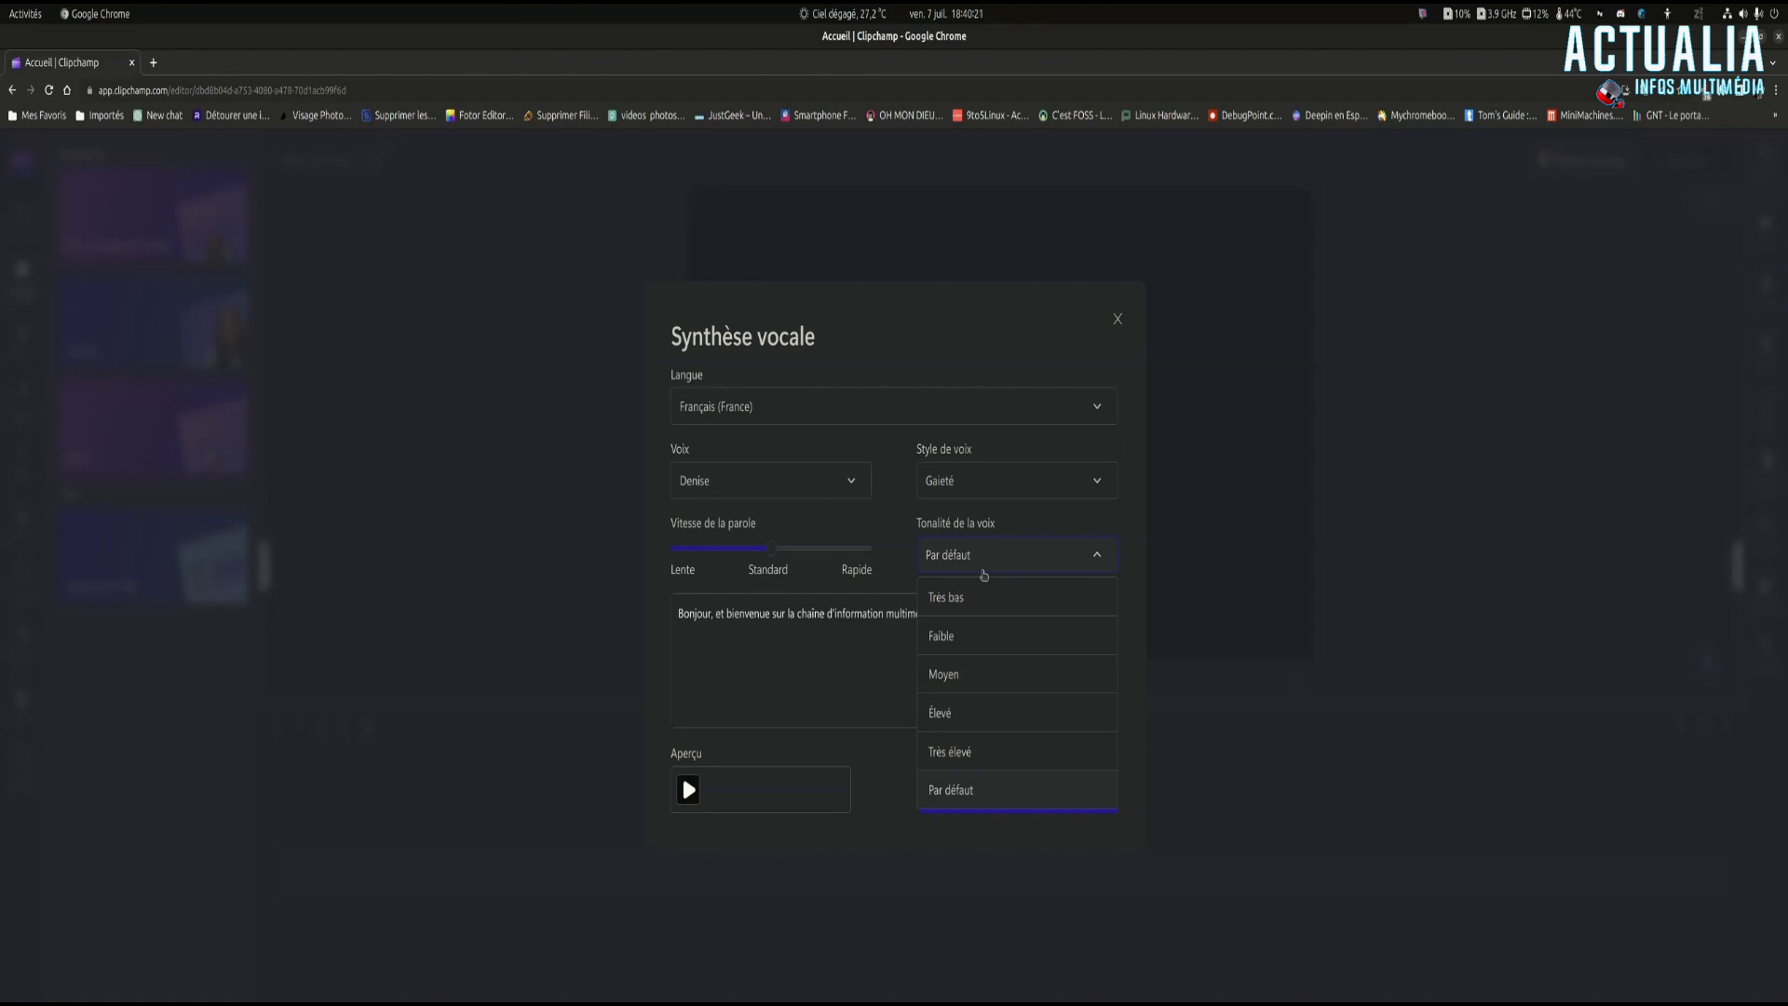
left_click(960, 642)
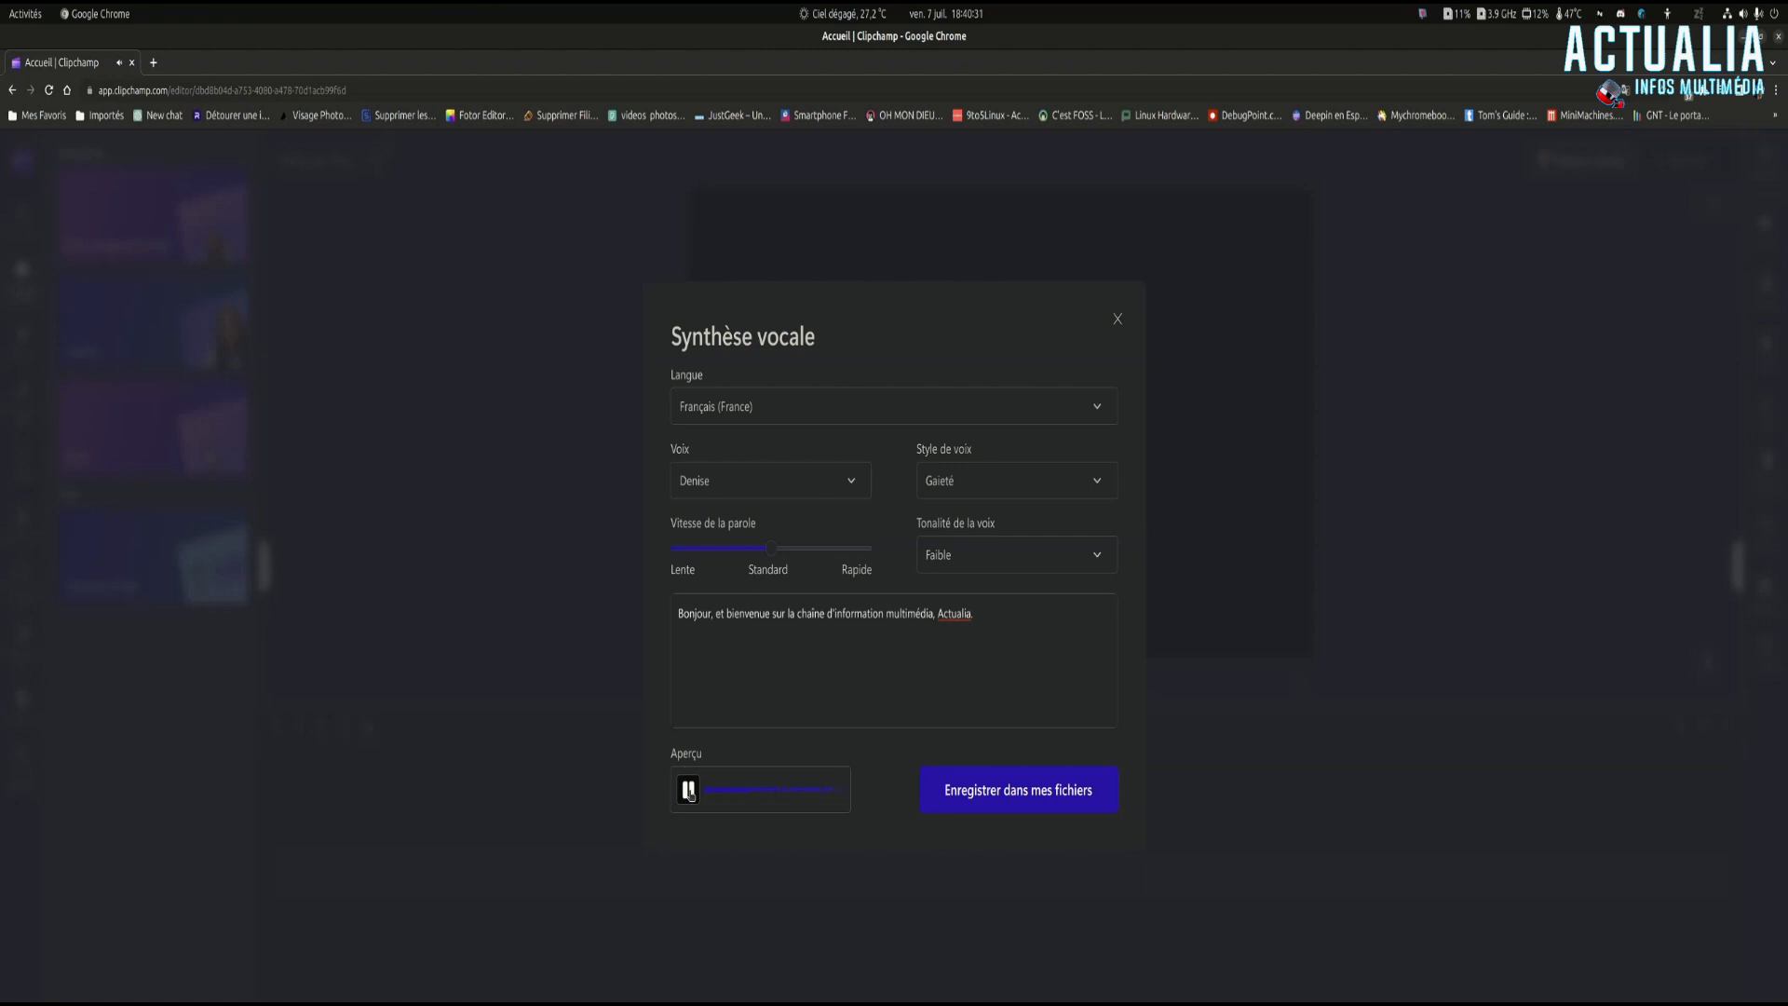
- Add a second line reading "Trouvez vous cette voix sympathique ?", correcting the misspelled last word with the spelling suggestion, and preview the speech
left_click(983, 618)
key("Return")
type("Trouvez vous cette voix sympatique")
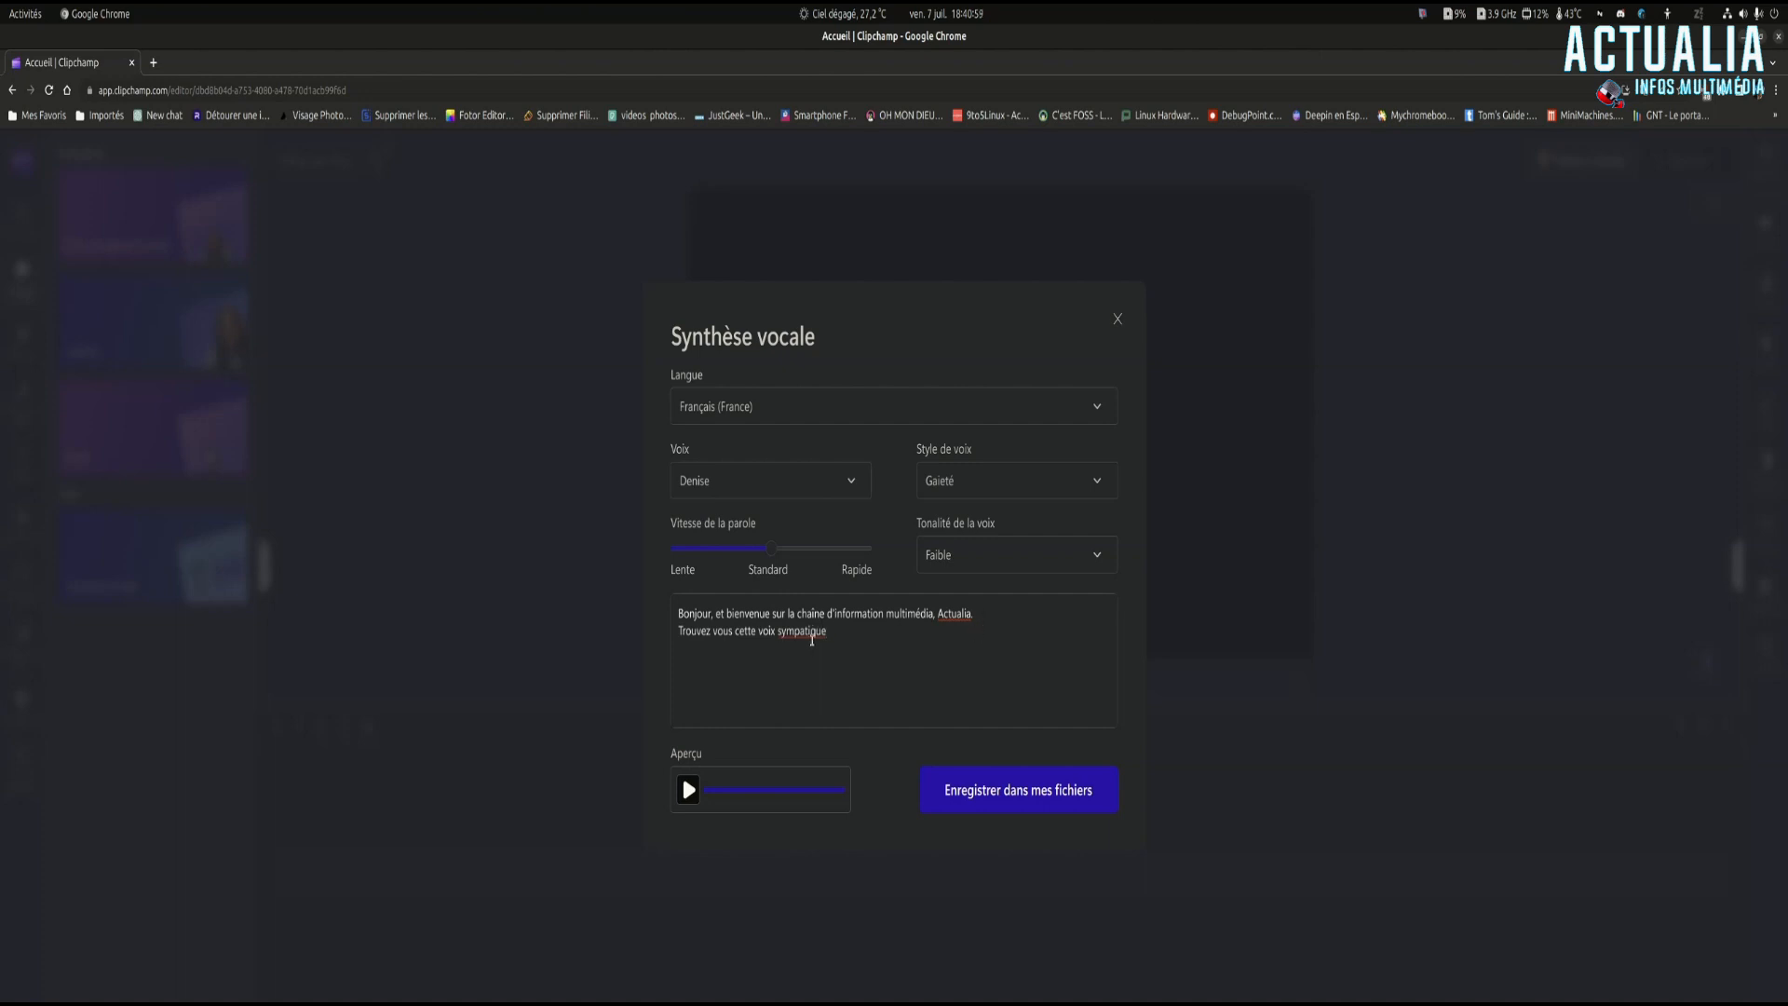
right_click(806, 632)
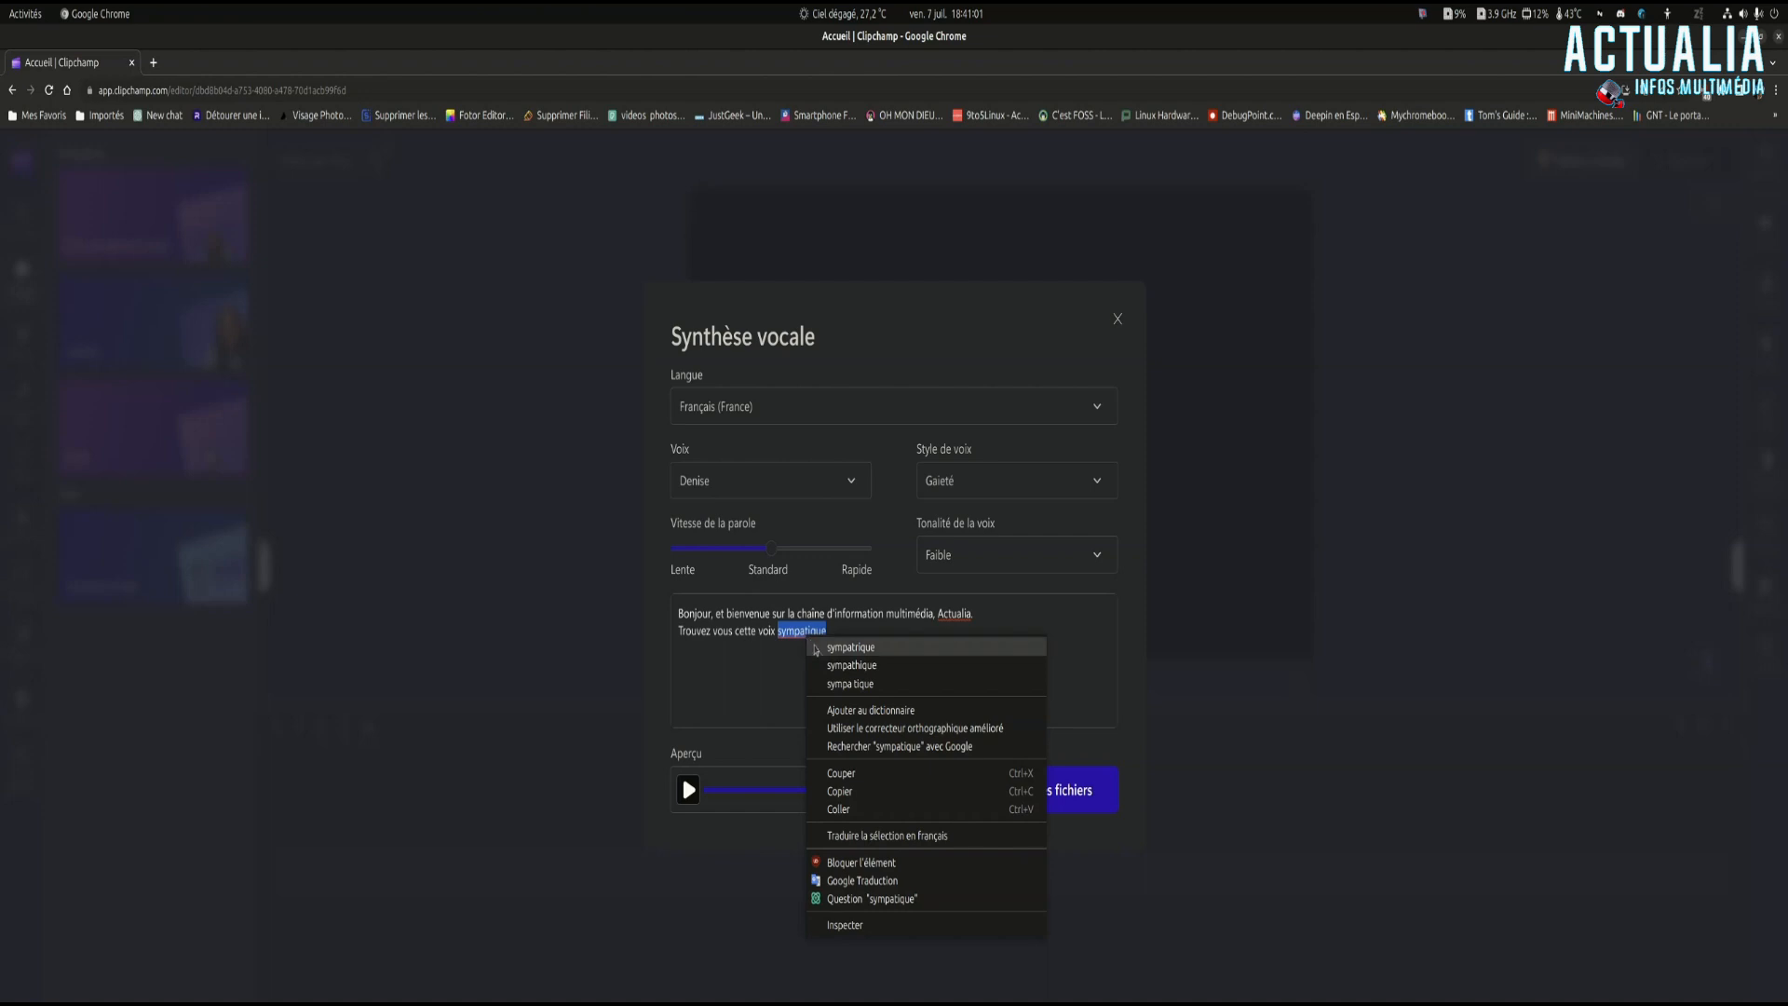
left_click(825, 665)
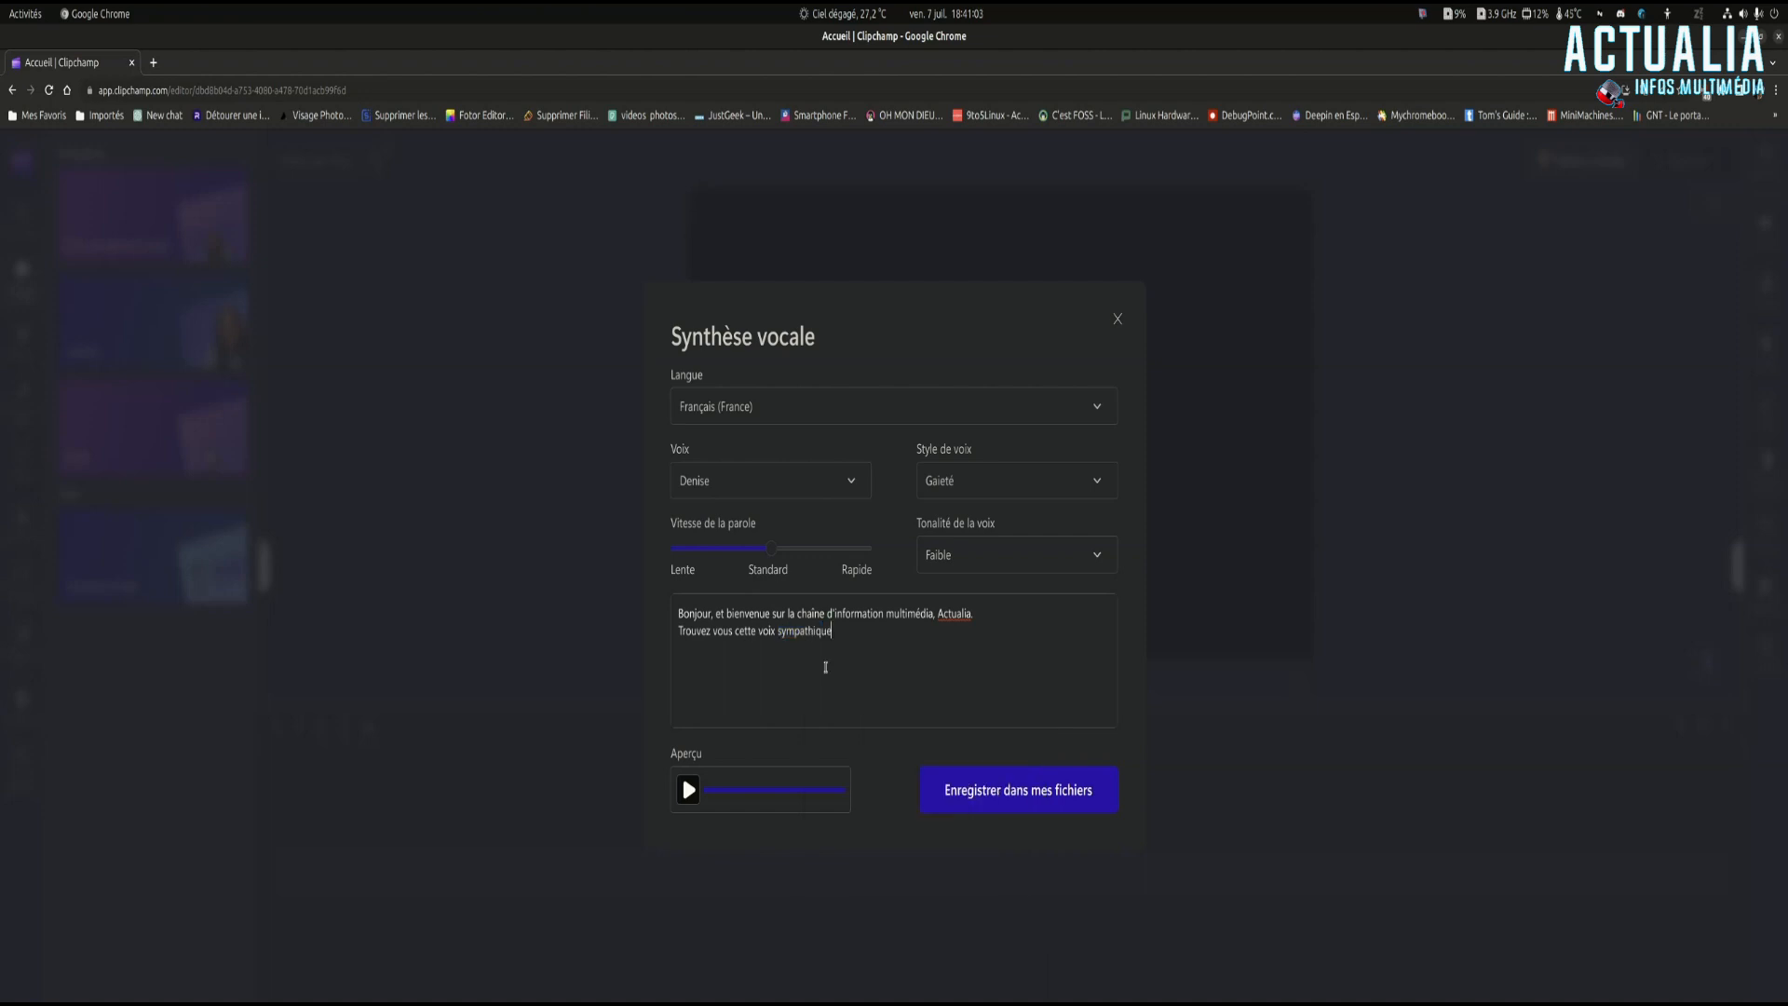
type("?")
left_click(689, 790)
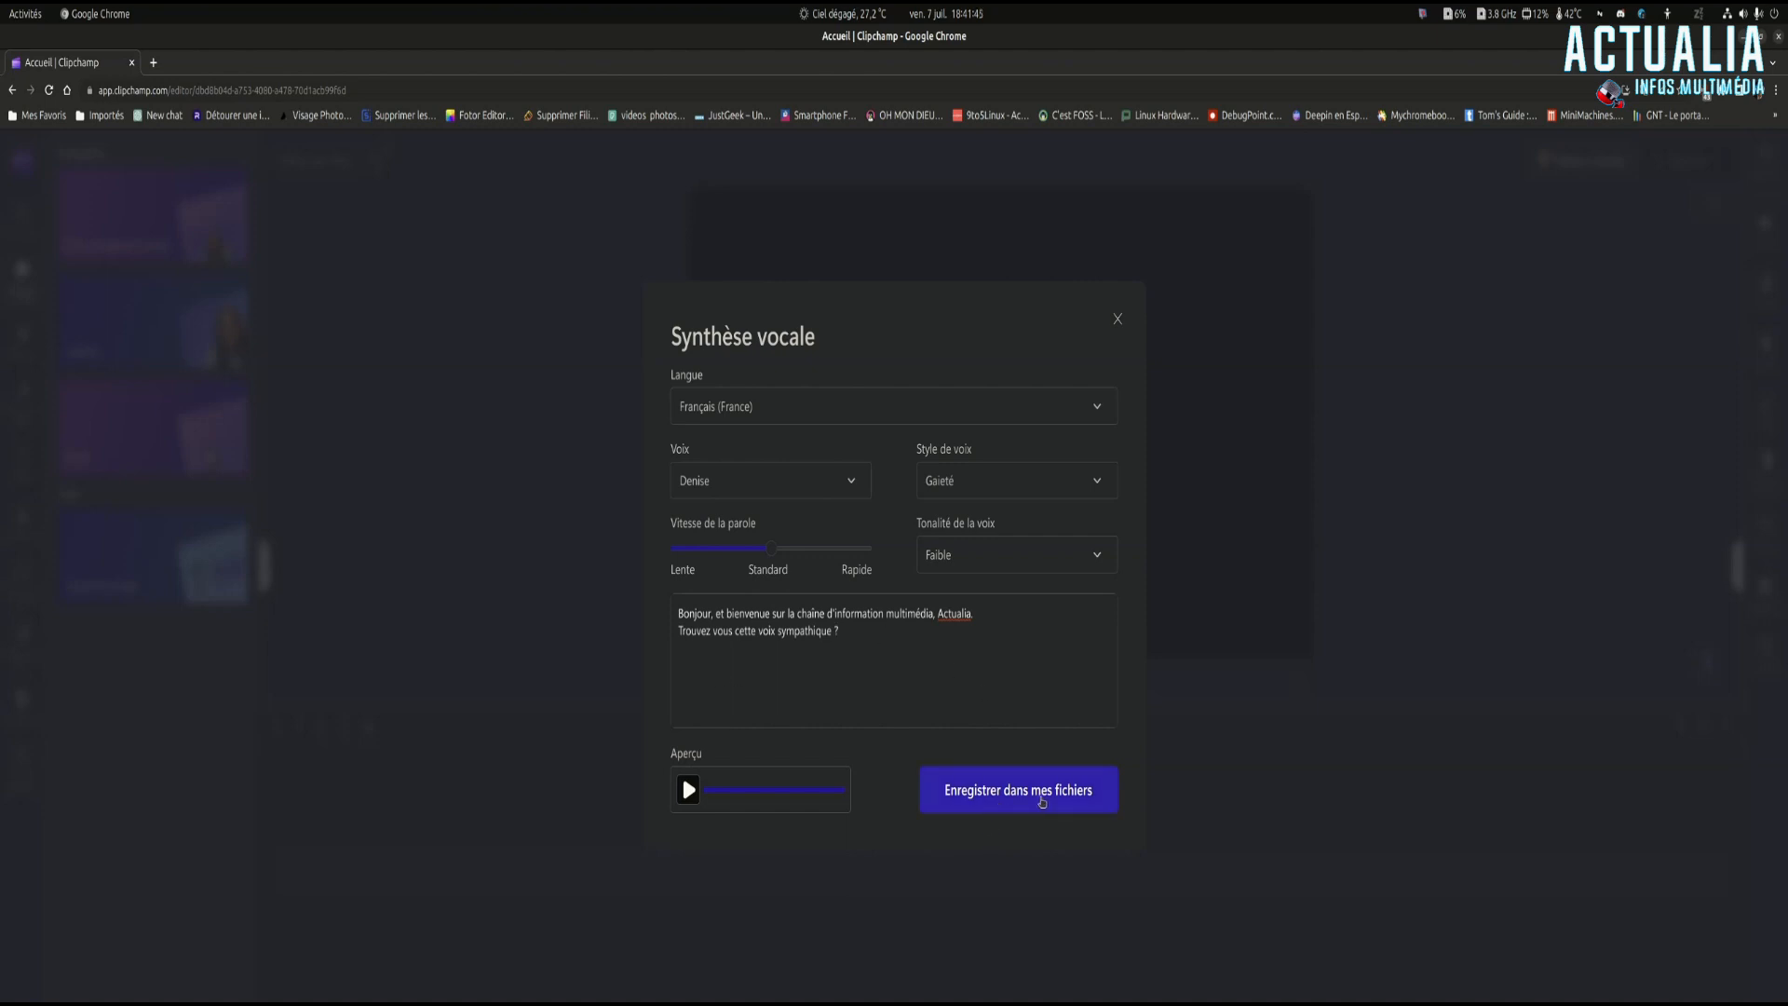
- Save the generated speech to the project files and place the audio clip at the start of the timeline
left_click(1041, 803)
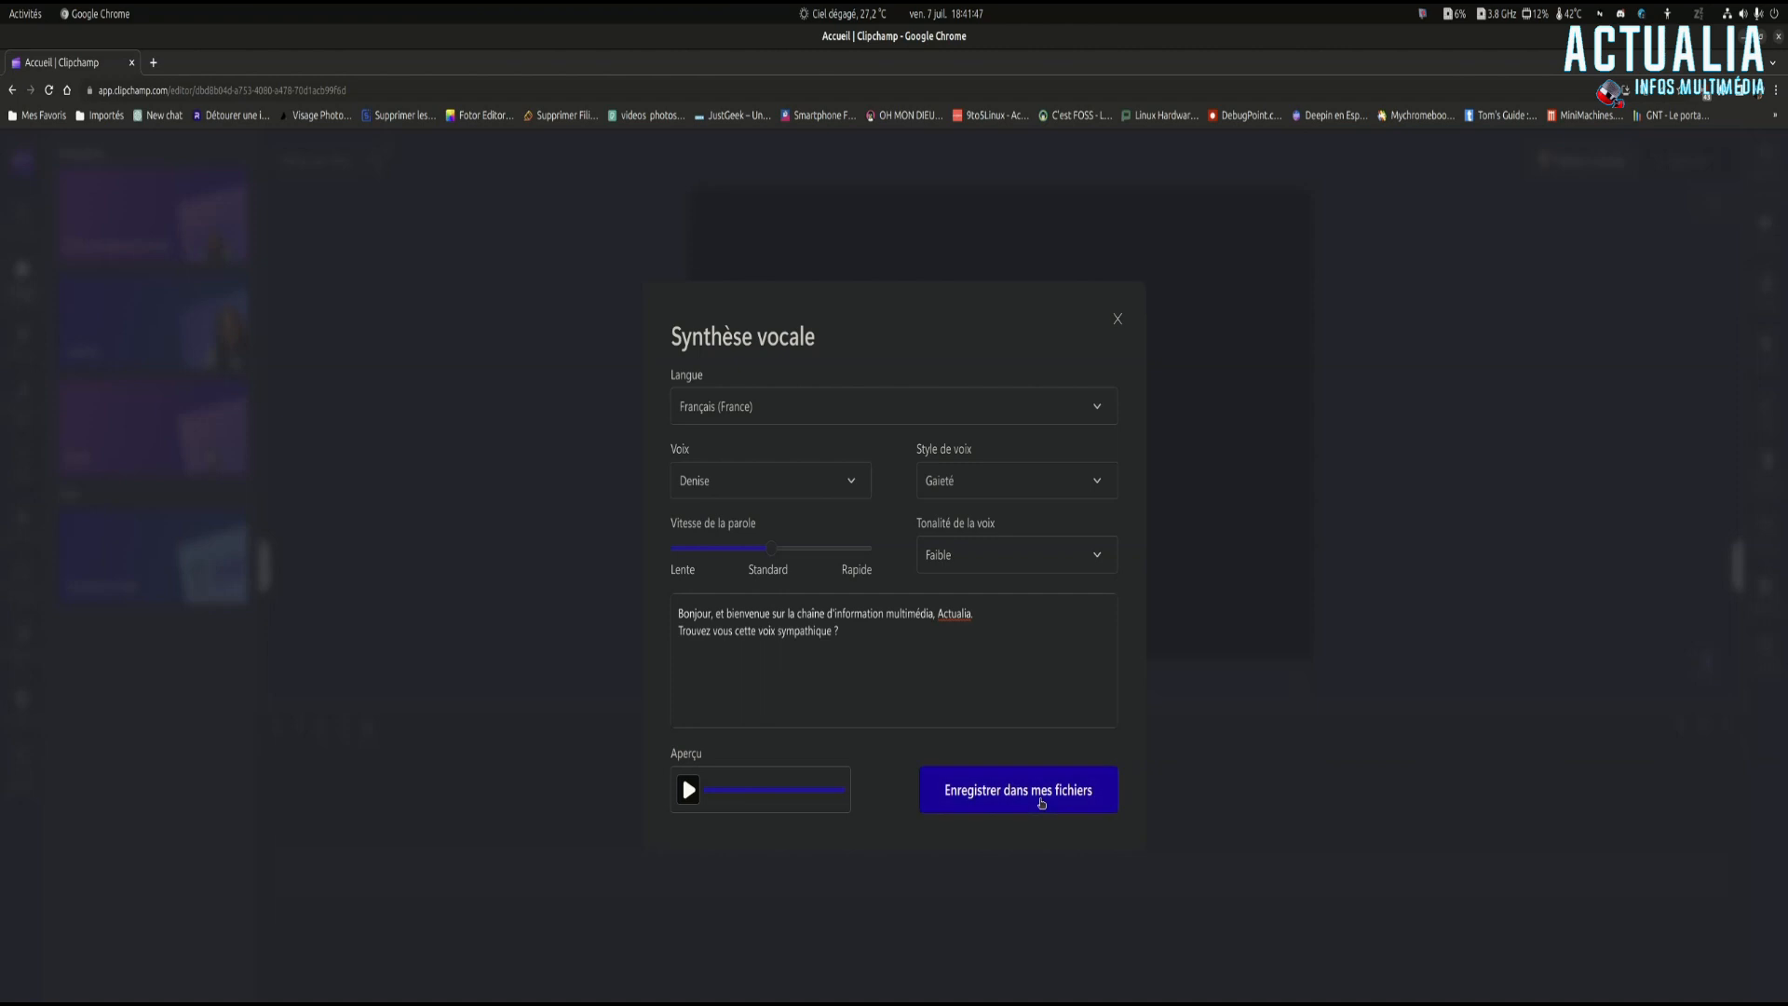
left_click_drag(103, 247, 1018, 871)
left_click_drag(90, 257, 393, 887)
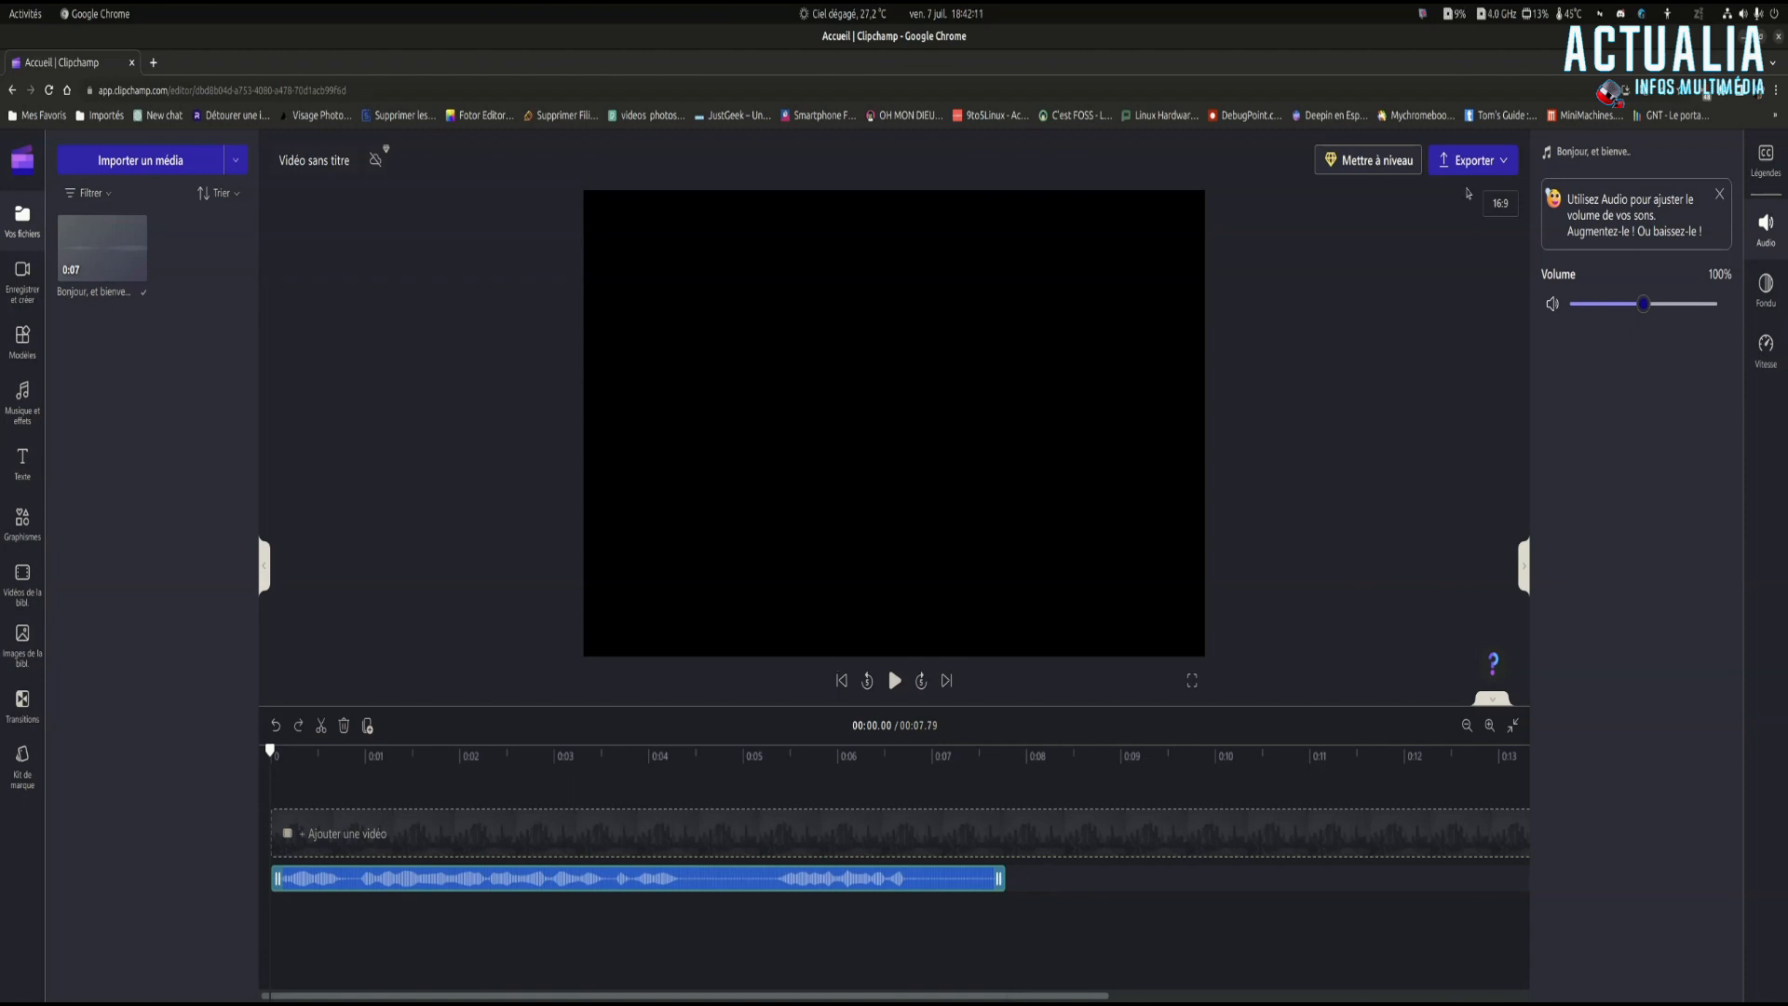
- Export the project as a 1080p MP4 video
left_click(1468, 160)
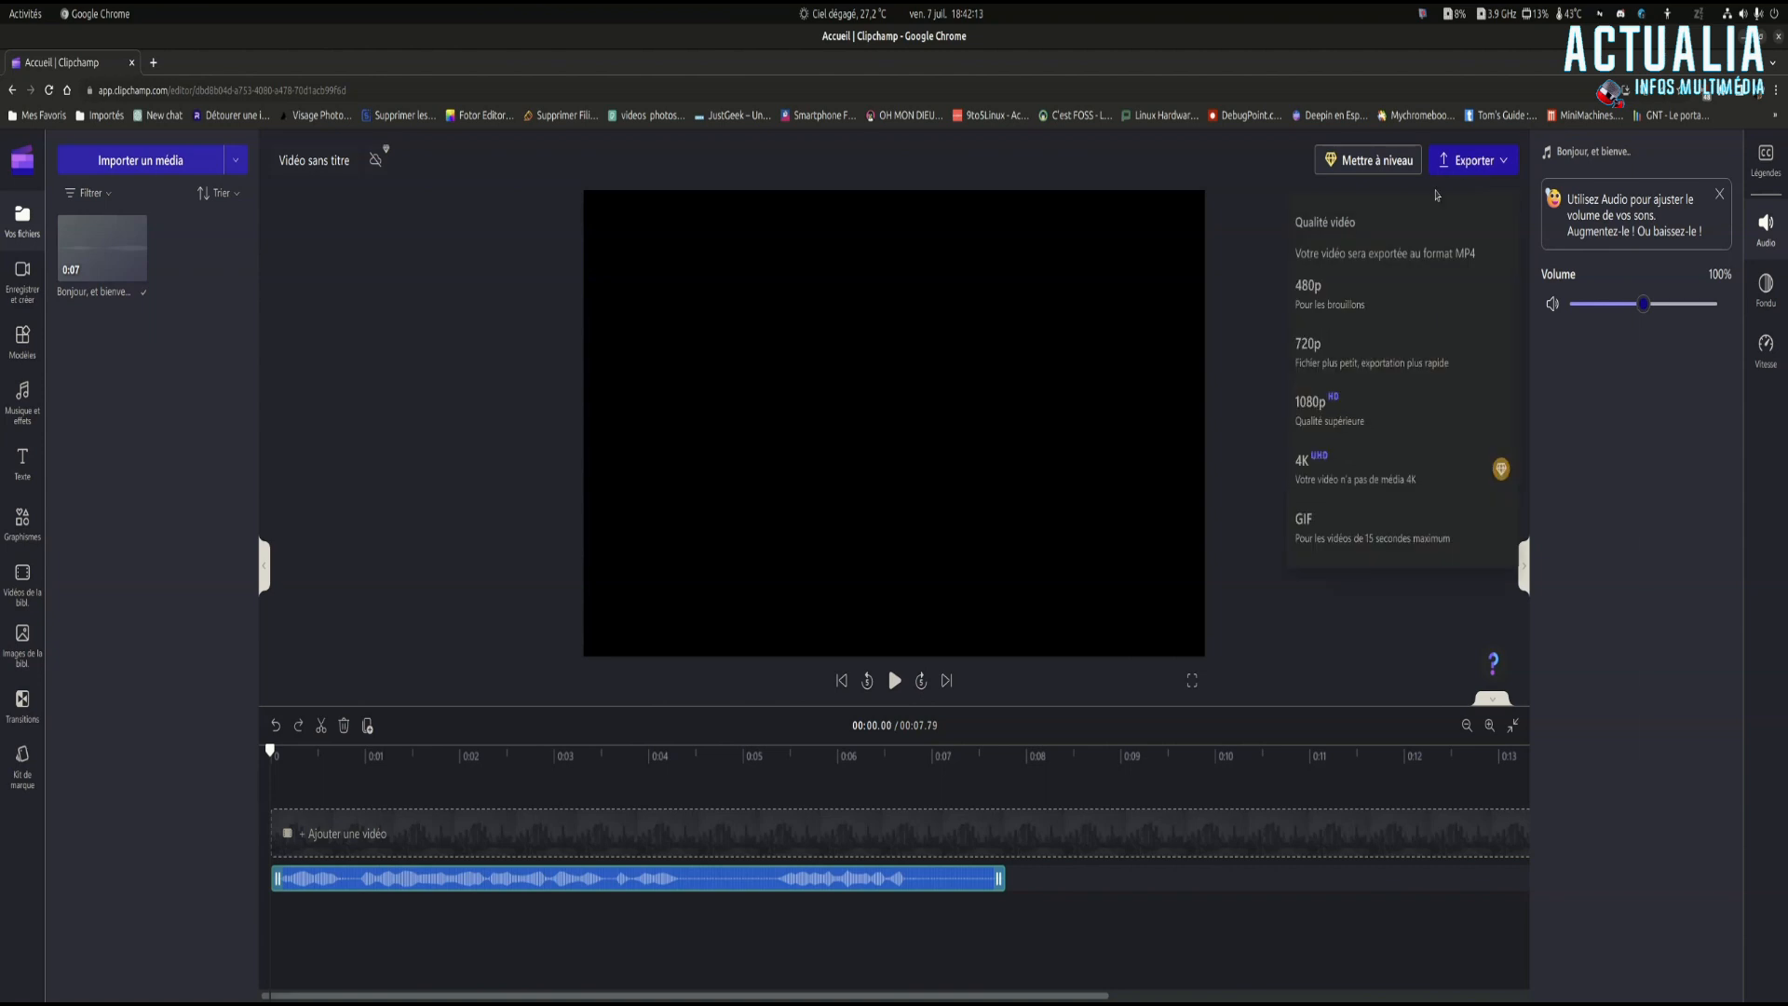
left_click(1343, 423)
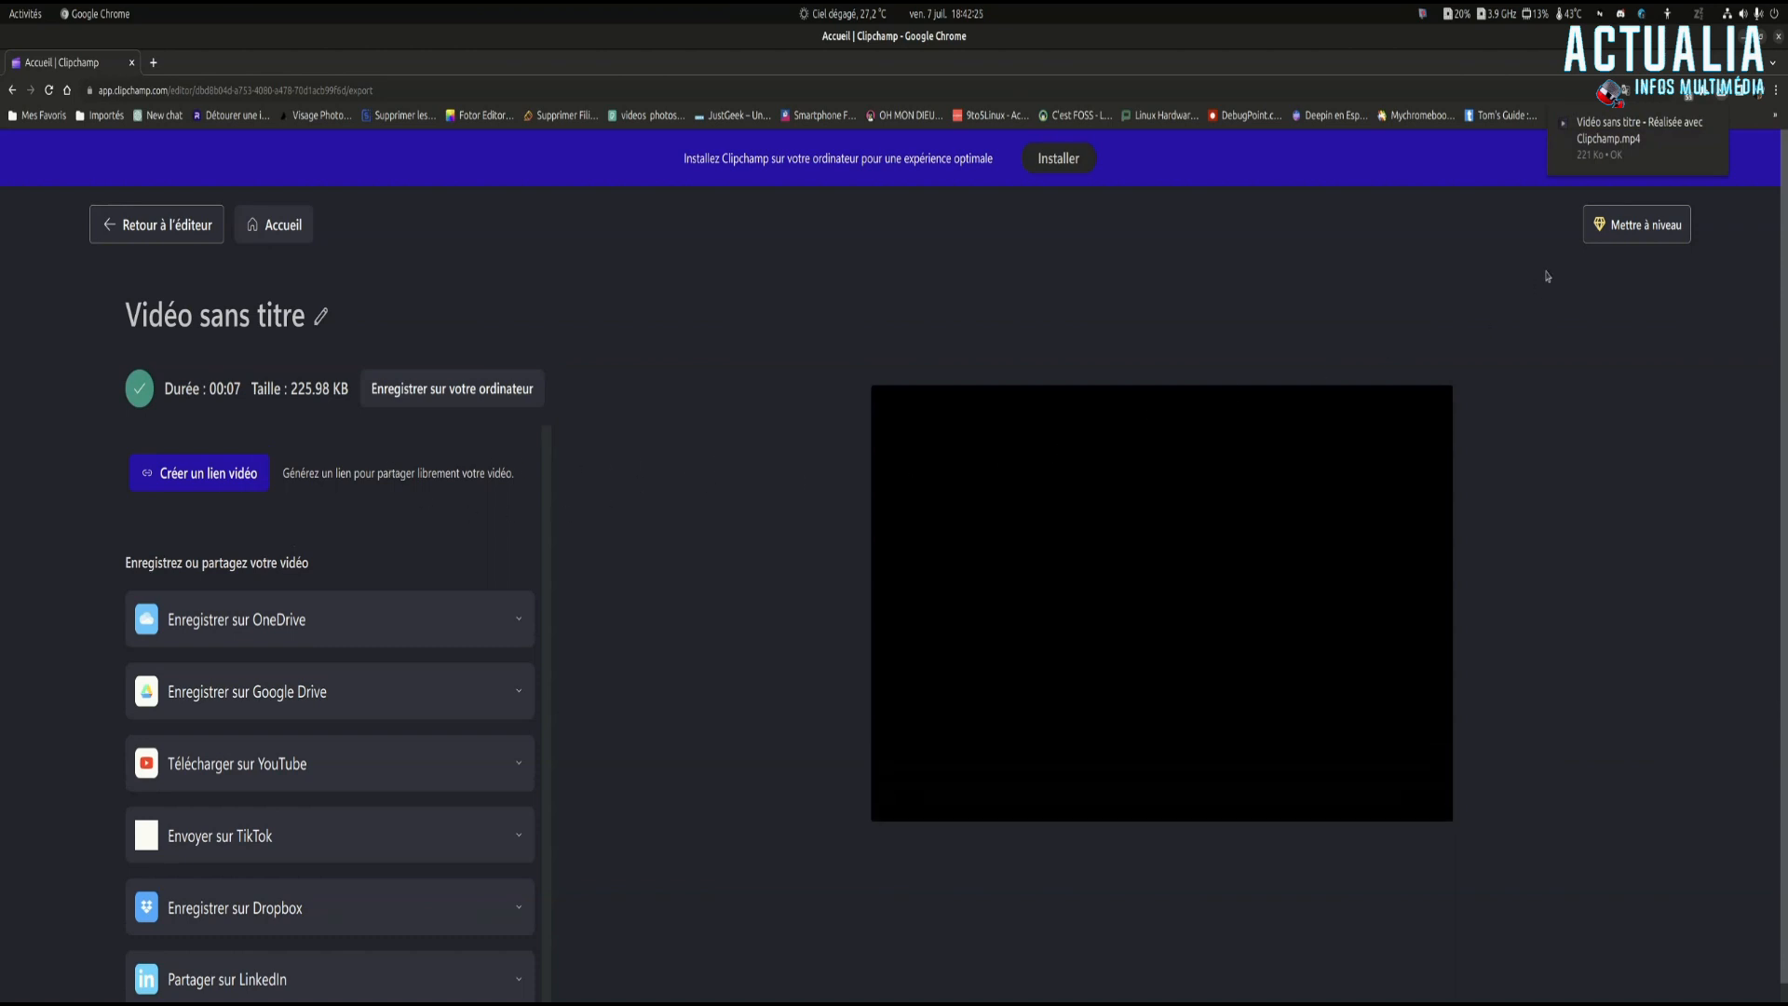
mouse_move(1612, 149)
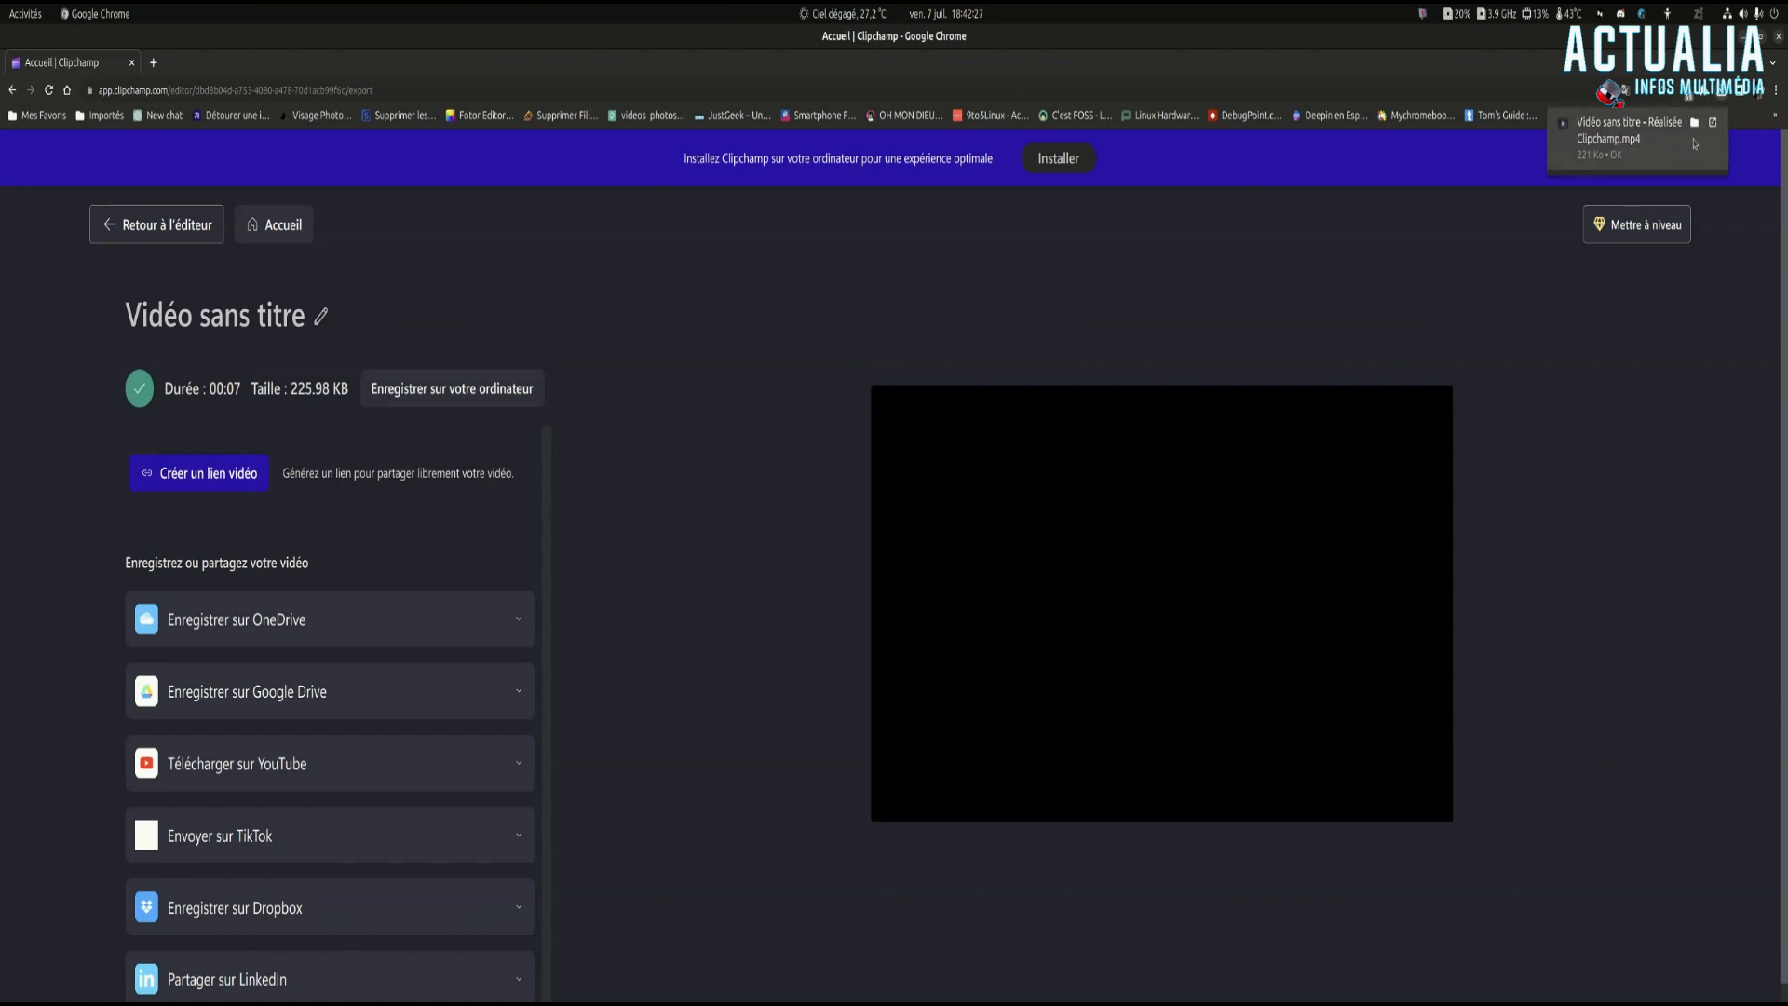
- Switch to the file manager, open the Téléchargements folder and move the exported Clipchamp MP4 onto the desktop
left_click(1742, 37)
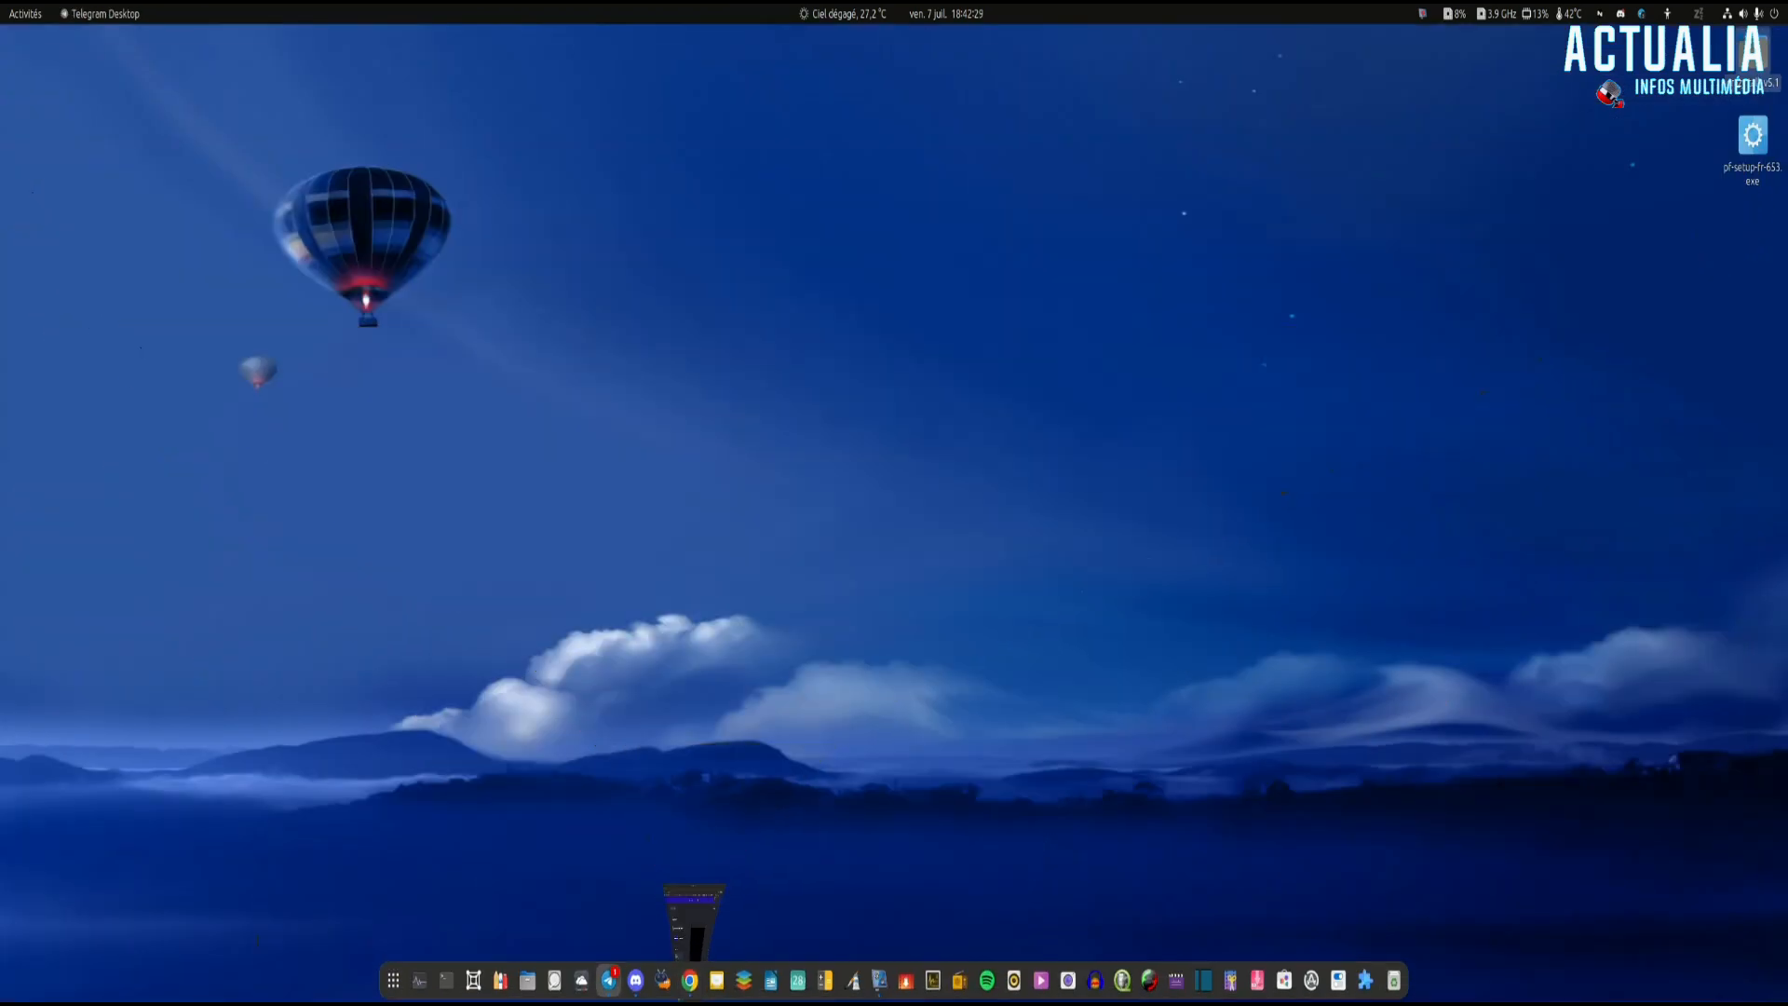
left_click(527, 980)
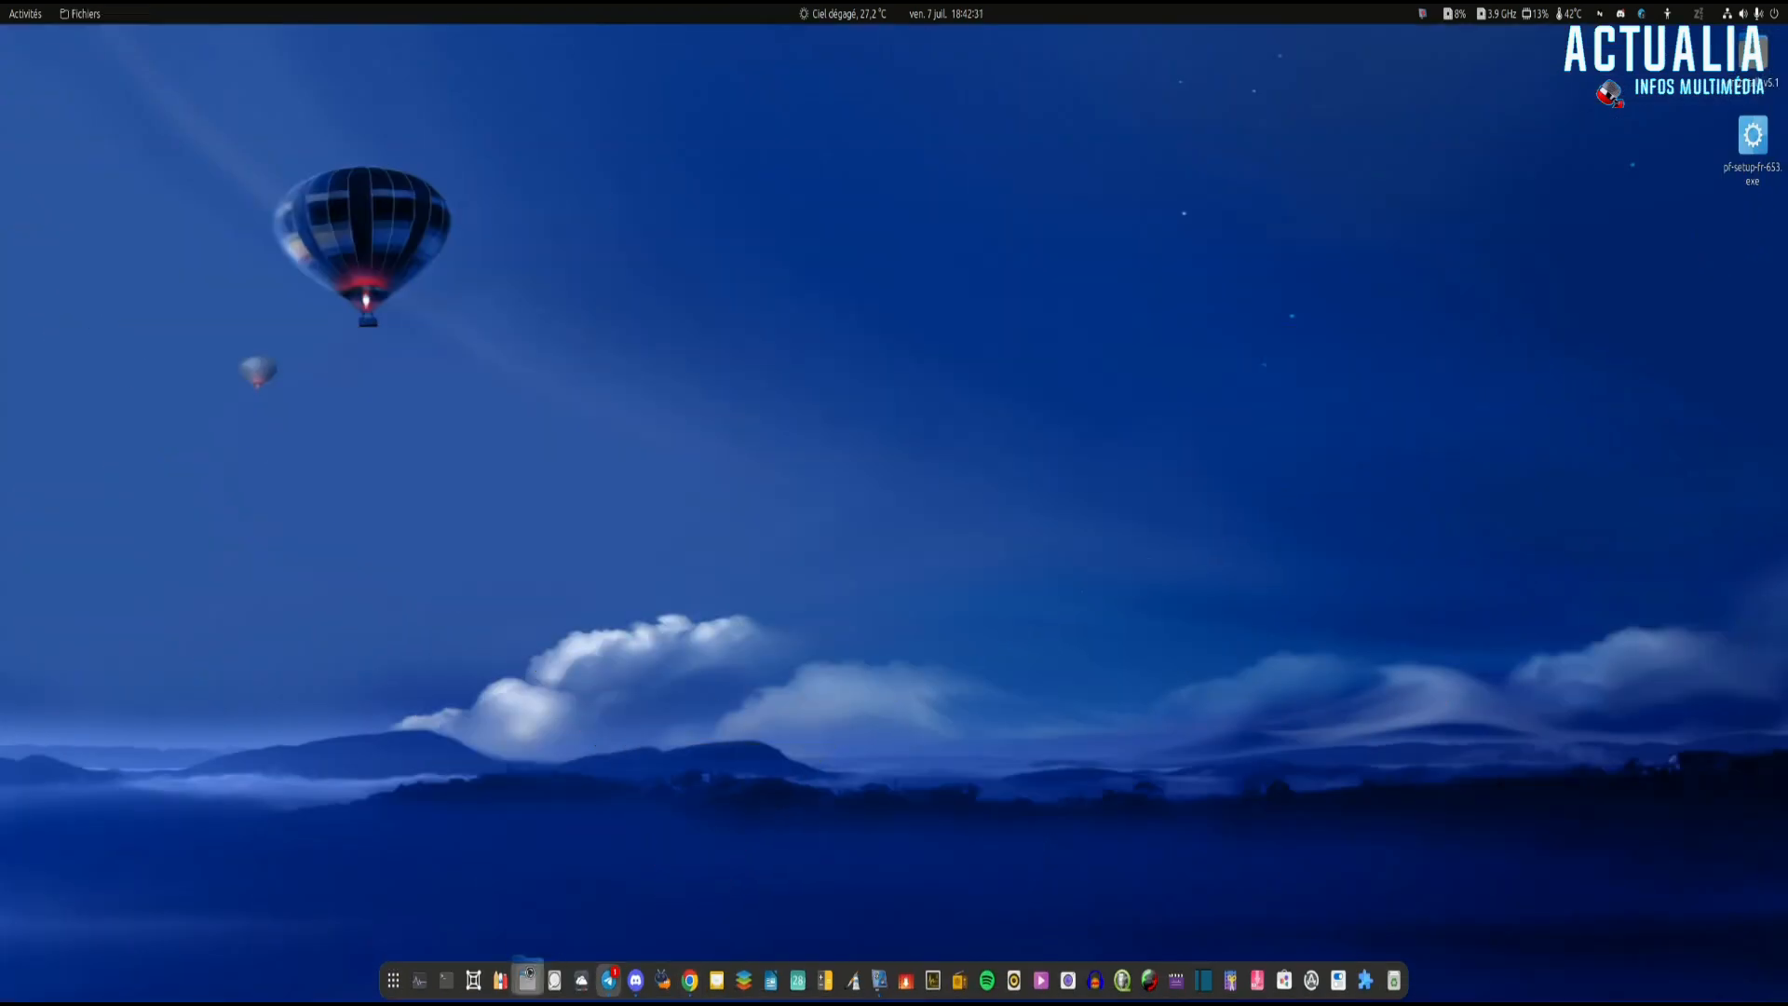
left_click(78, 273)
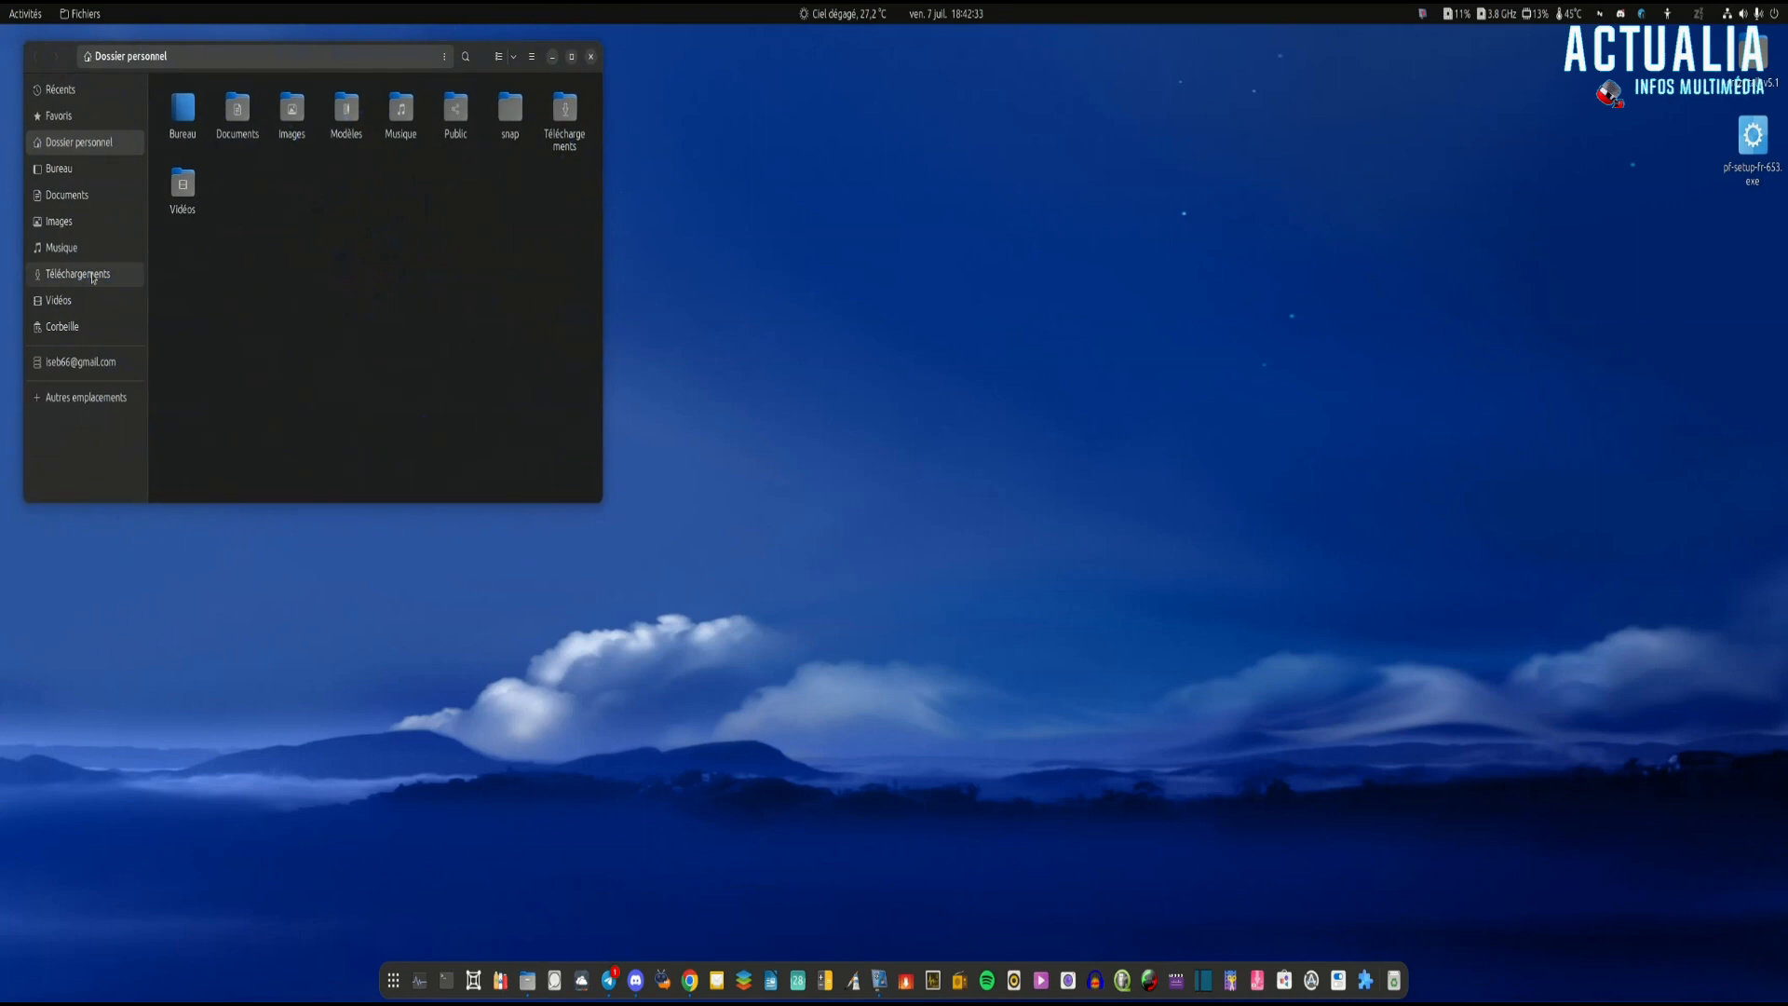
left_click_drag(284, 56, 832, 155)
left_click_drag(785, 210, 188, 255)
- Play the exported MP4 from the desktop to check it, and close the video player and the file manager
double_click(178, 264)
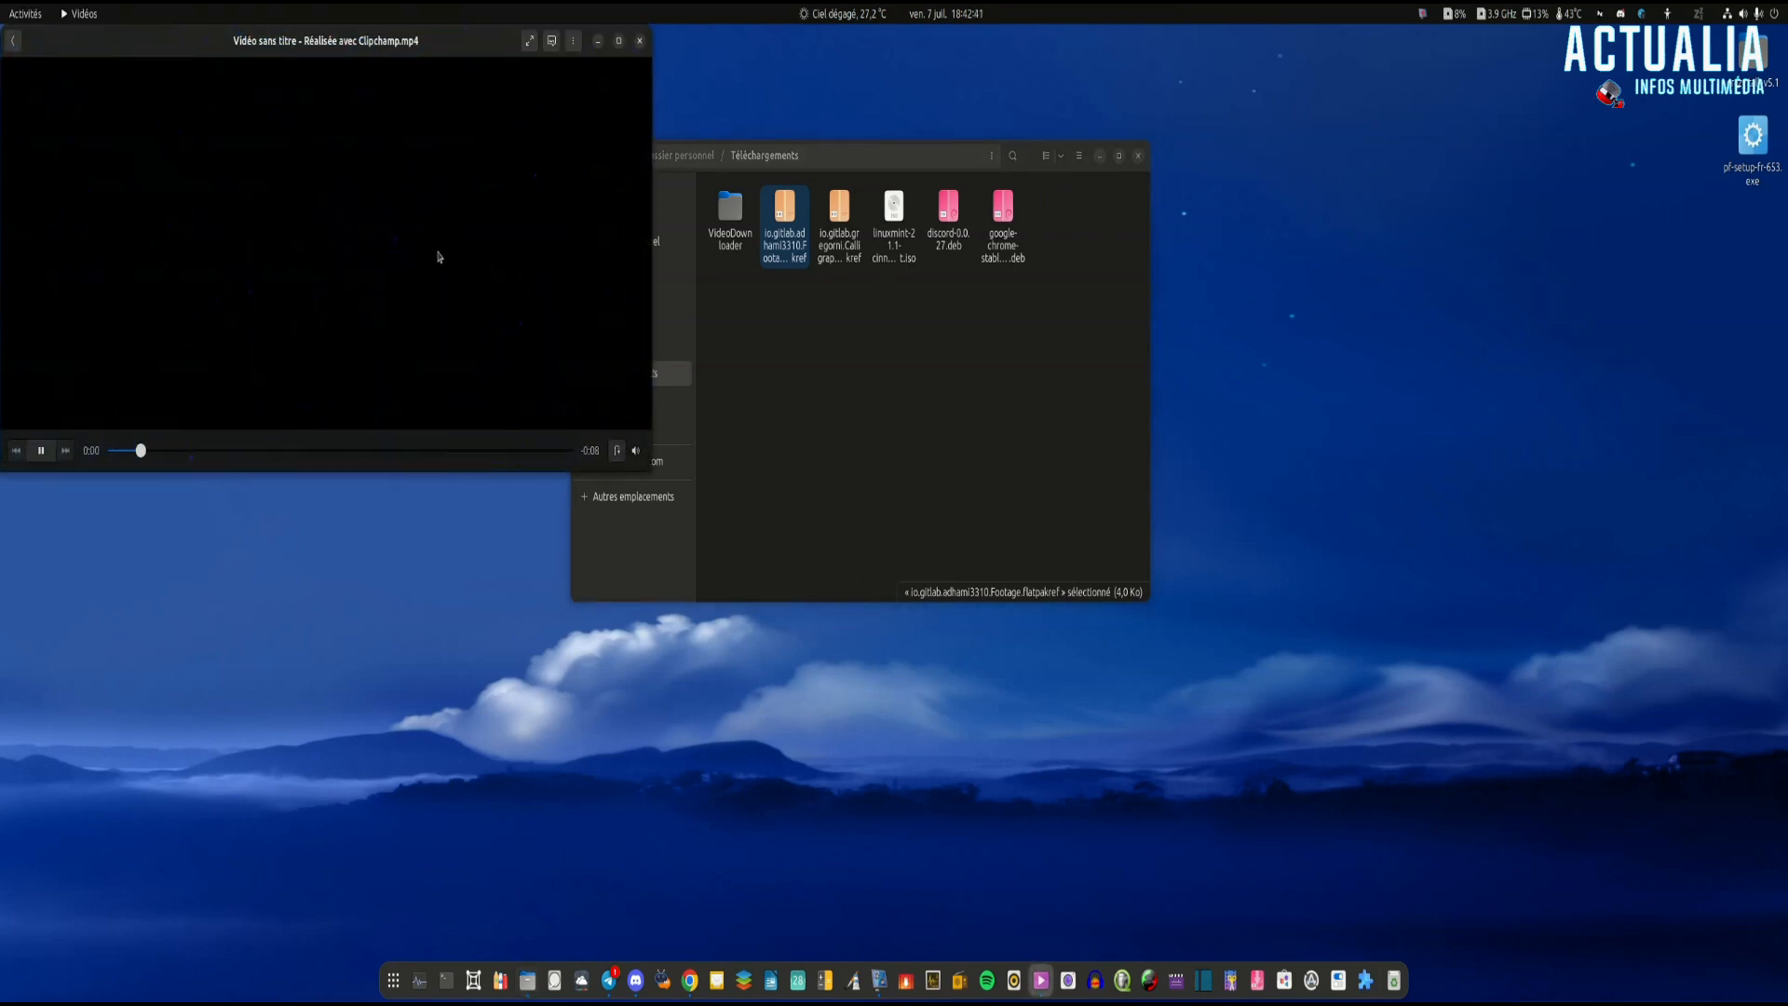
left_click(640, 40)
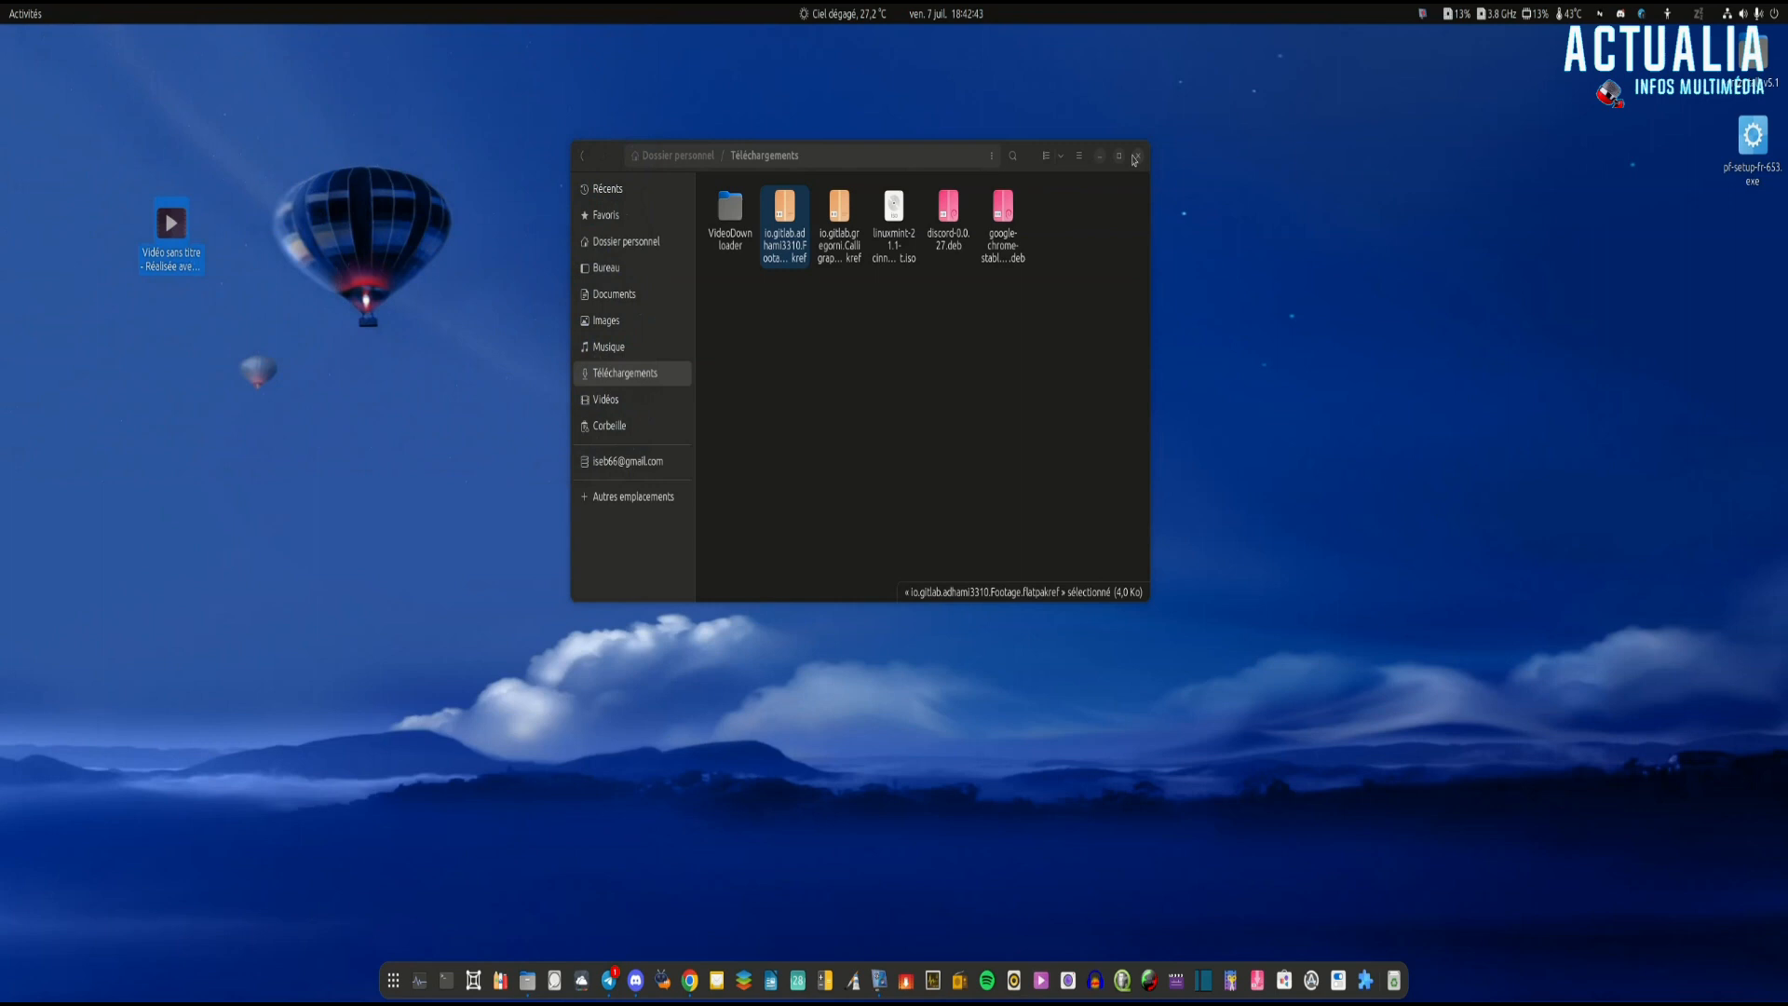
left_click(1138, 156)
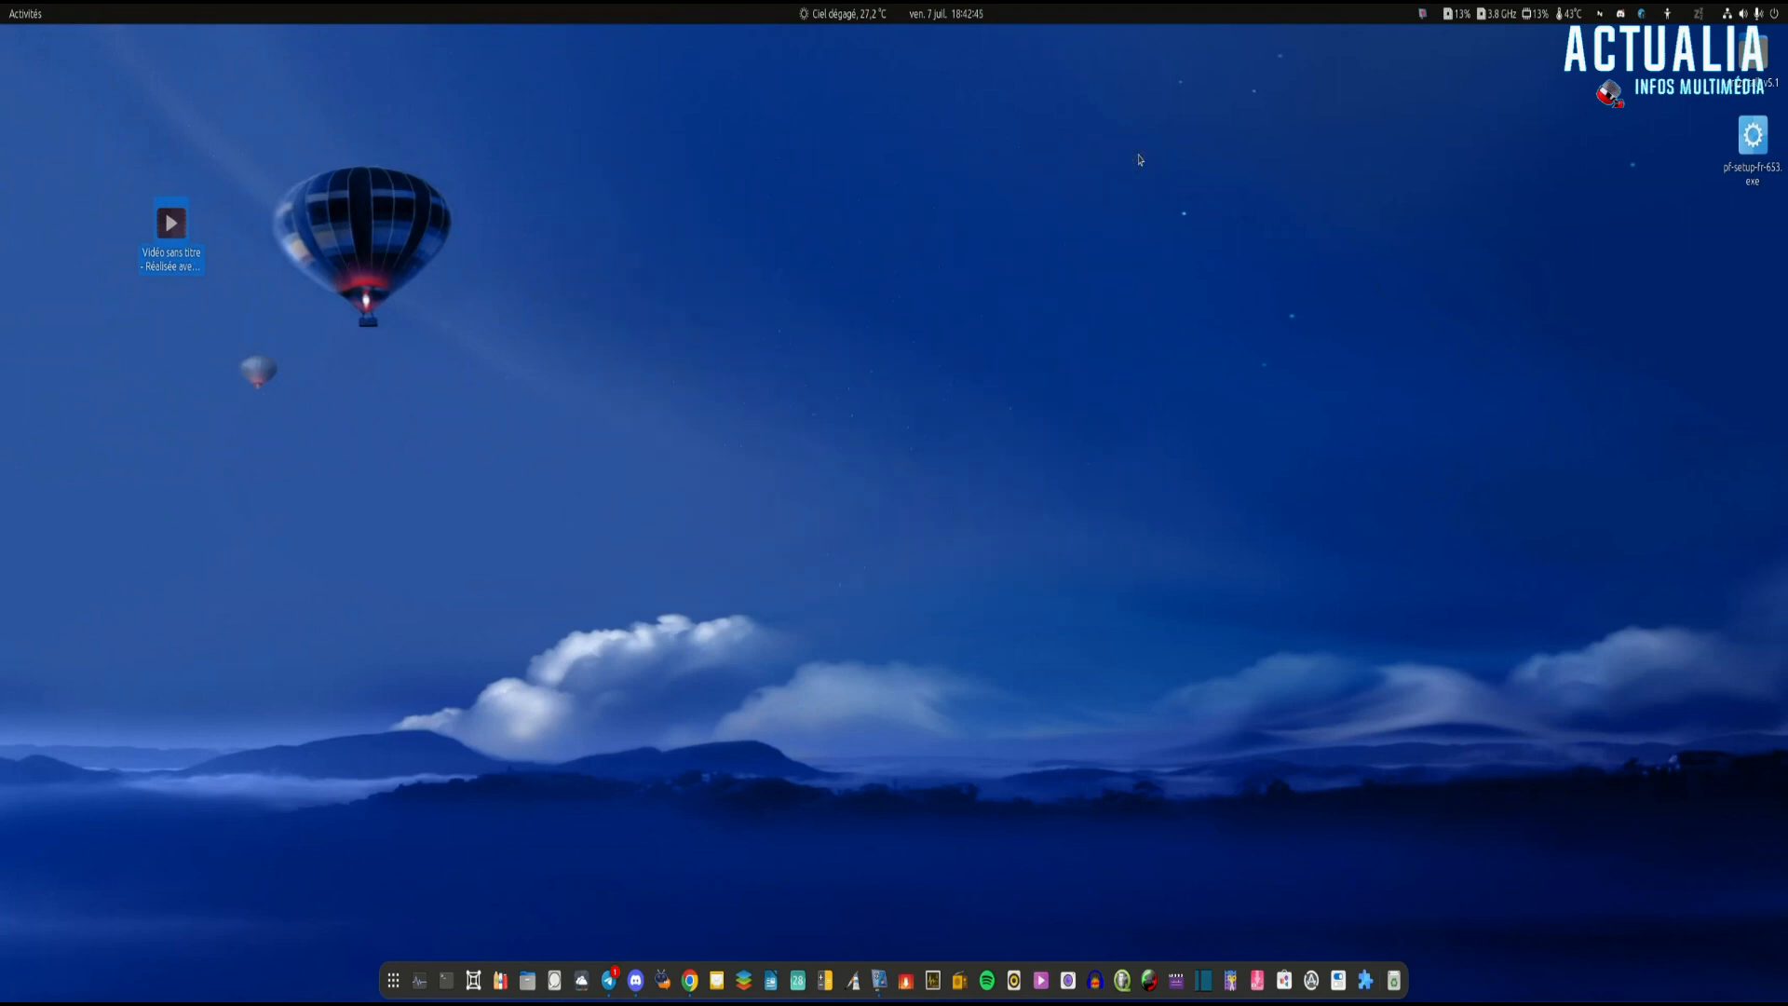
- Open QWinFF and add the exported Clipchamp MP4 from the desktop as a conversion task
left_click(1123, 992)
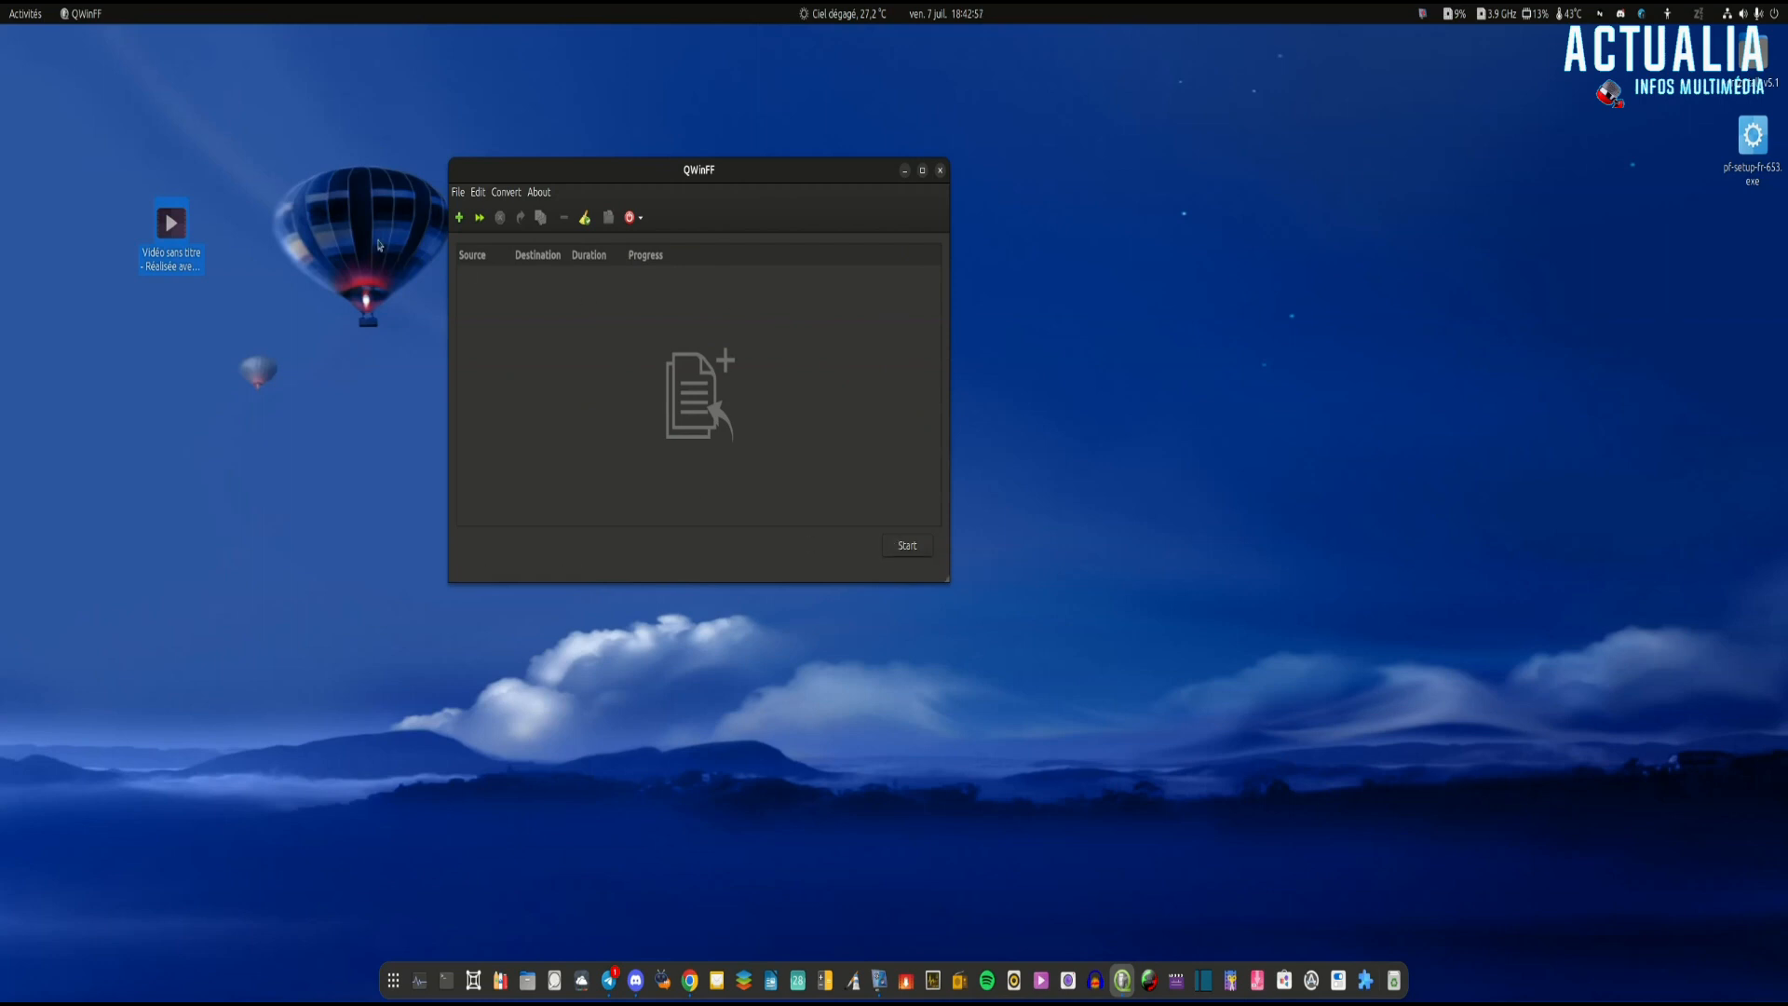
left_click_drag(156, 234, 591, 399)
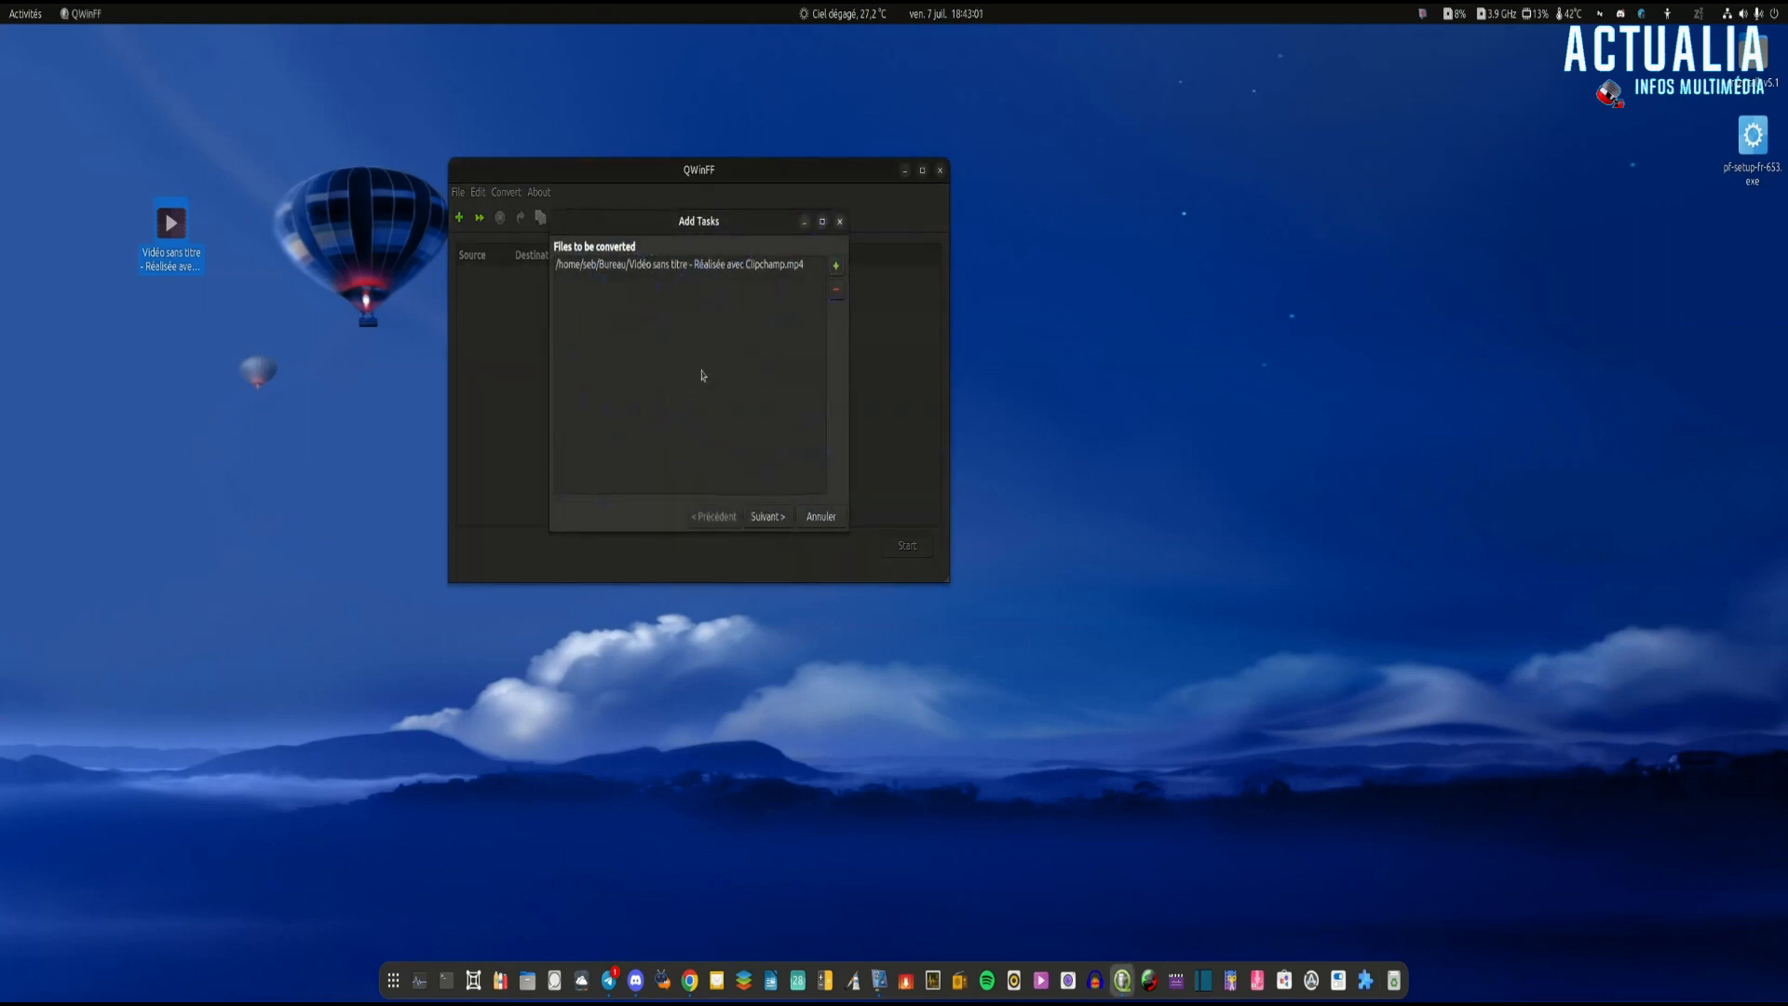
left_click(769, 517)
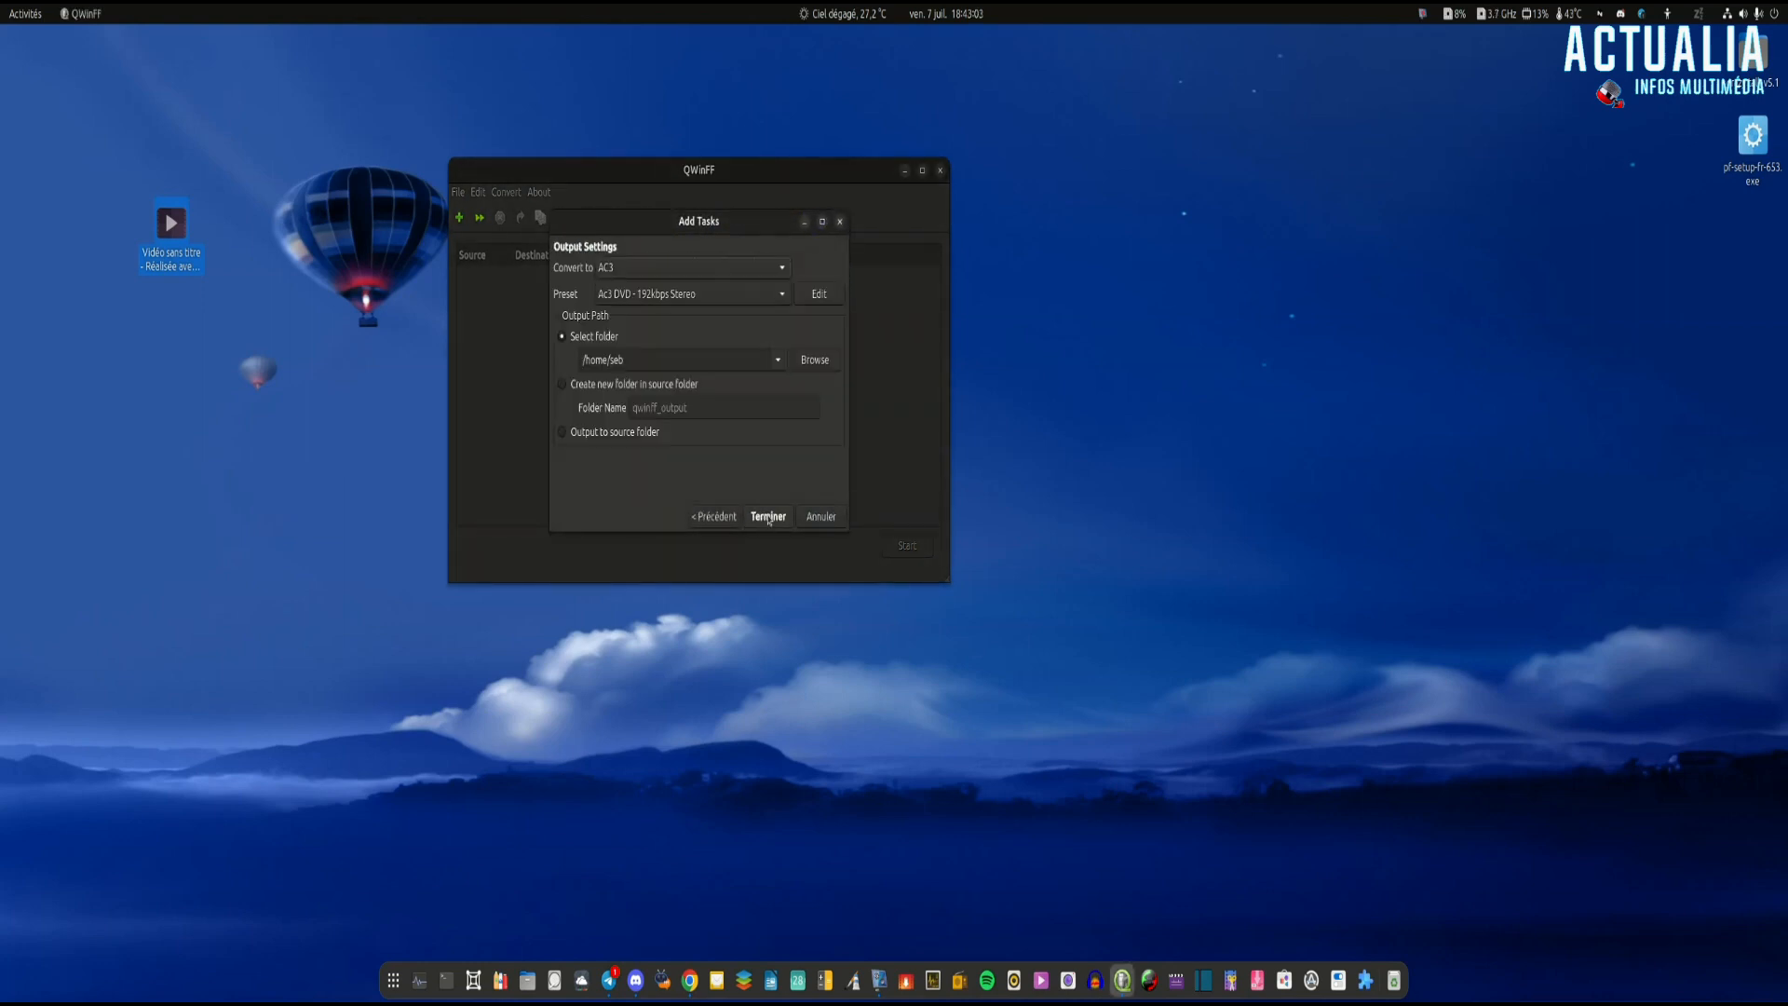
- Set the conversion output format to MP3 with the MP3 (Very Good Quality) preset
left_click(680, 270)
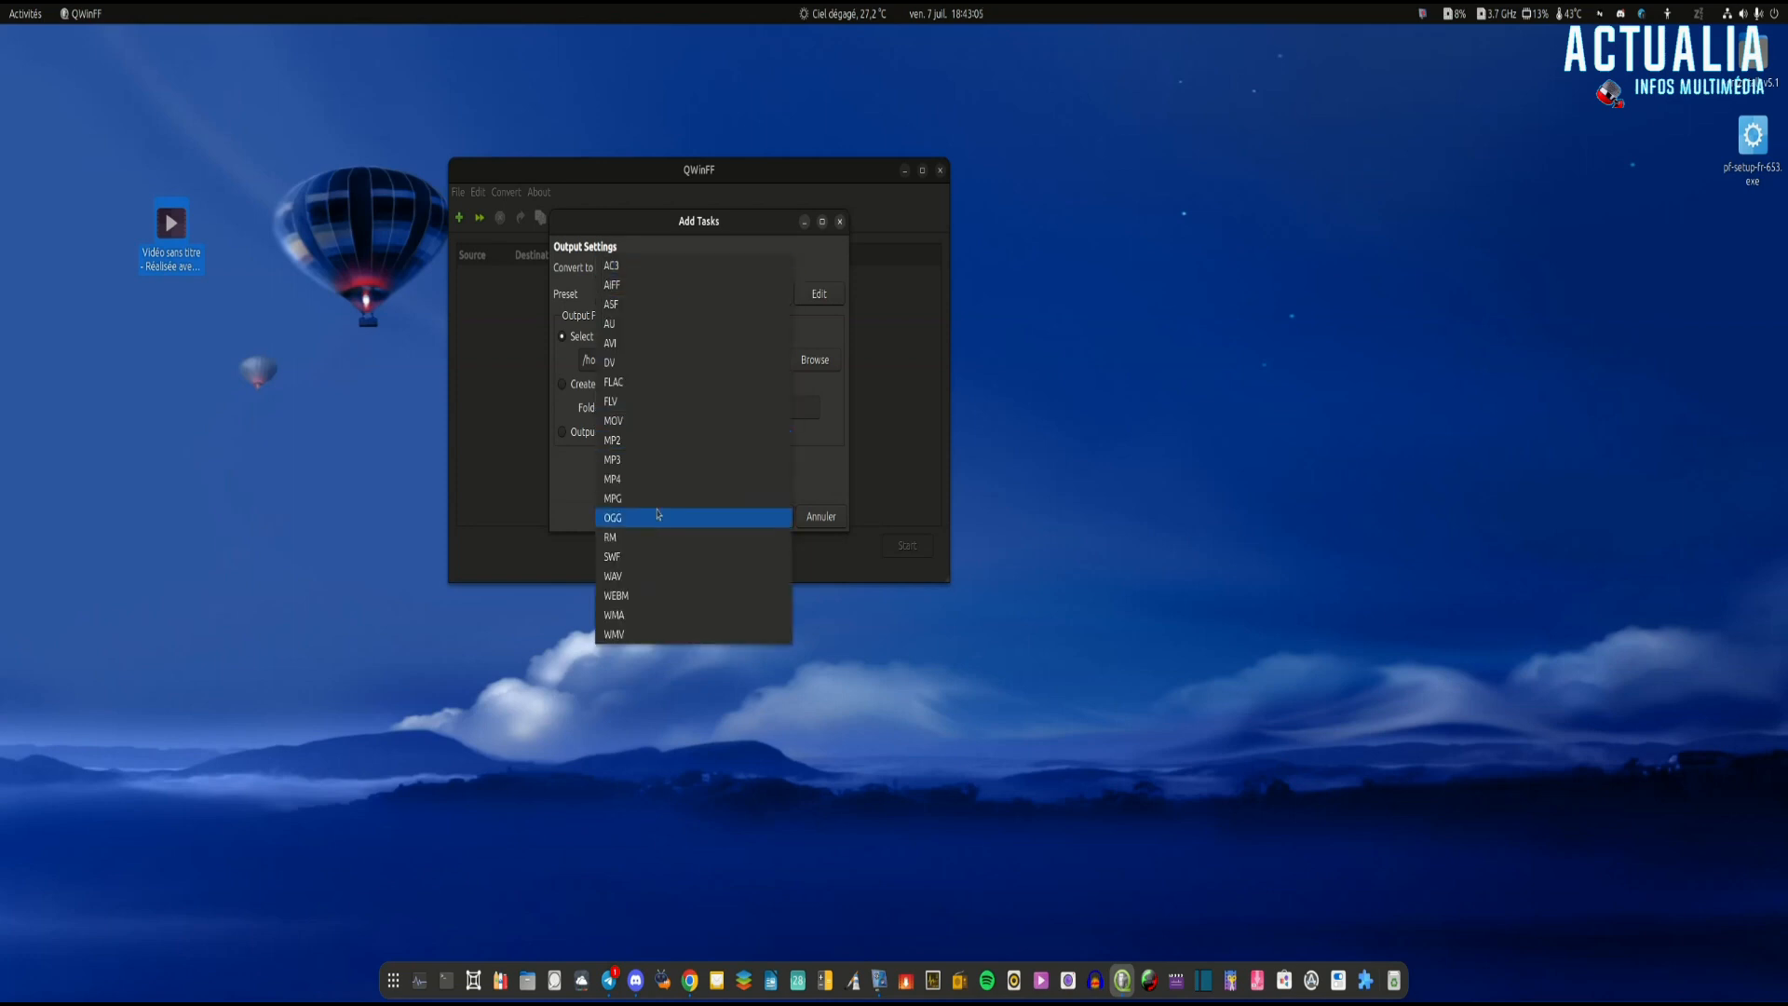
left_click(657, 459)
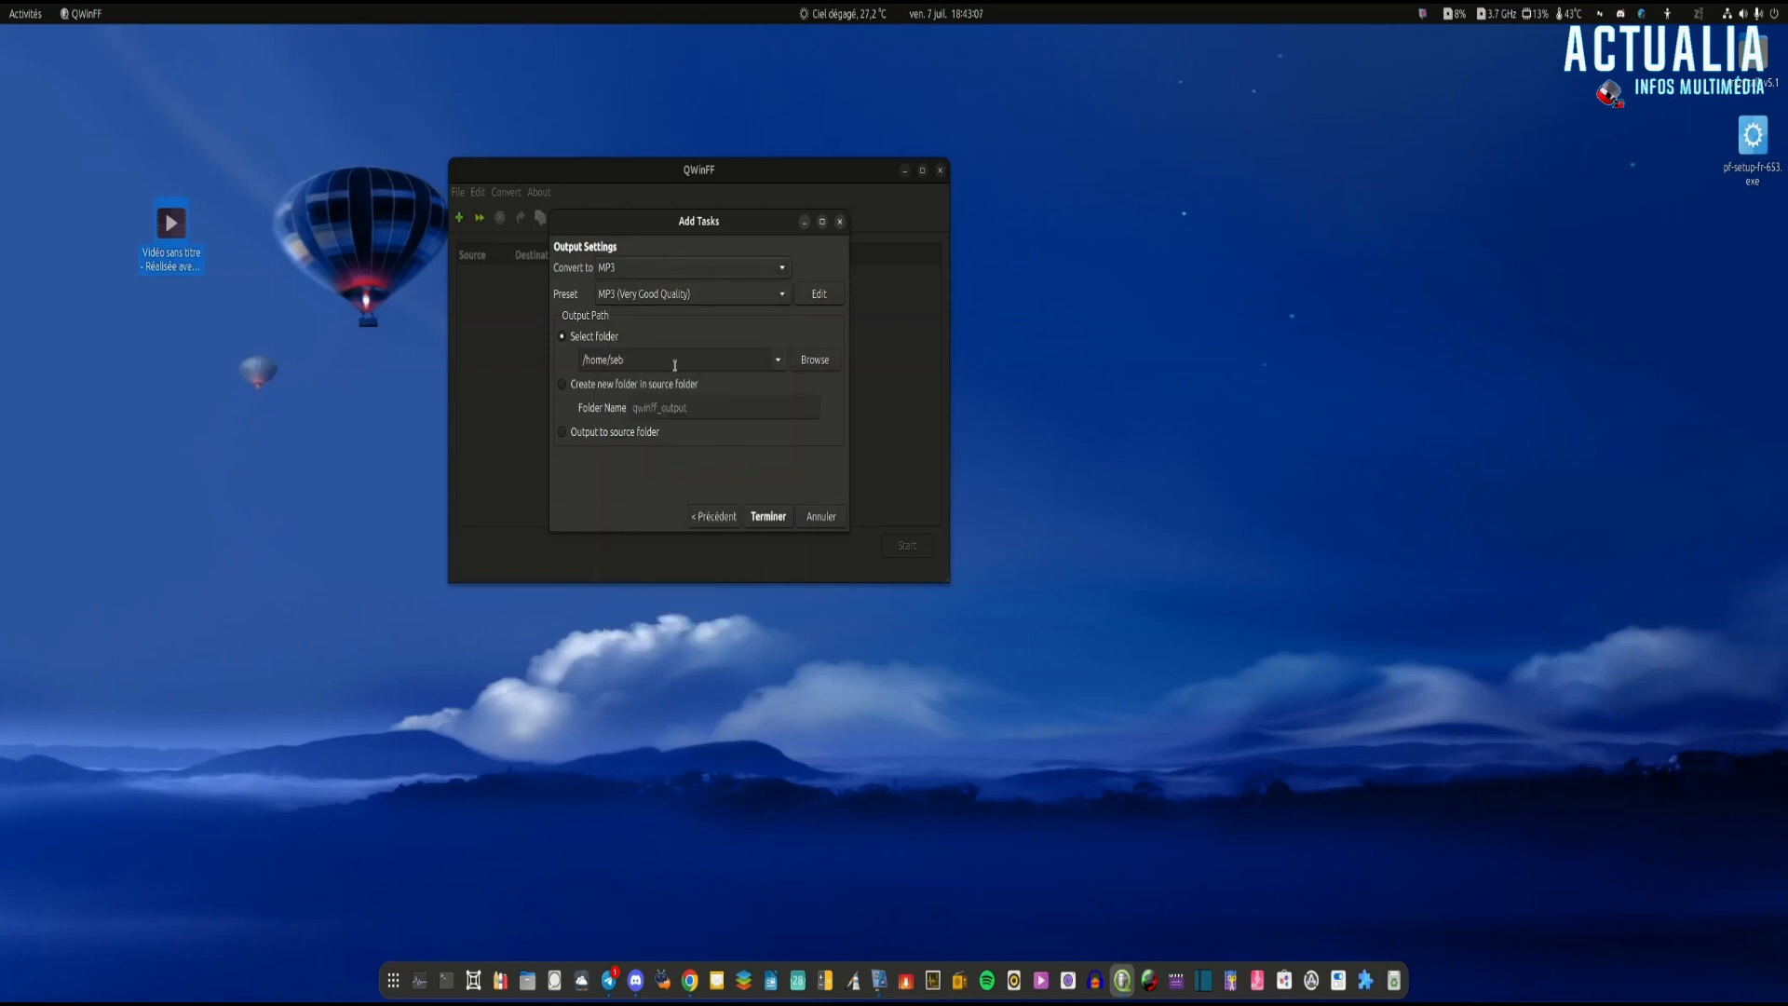
left_click(677, 294)
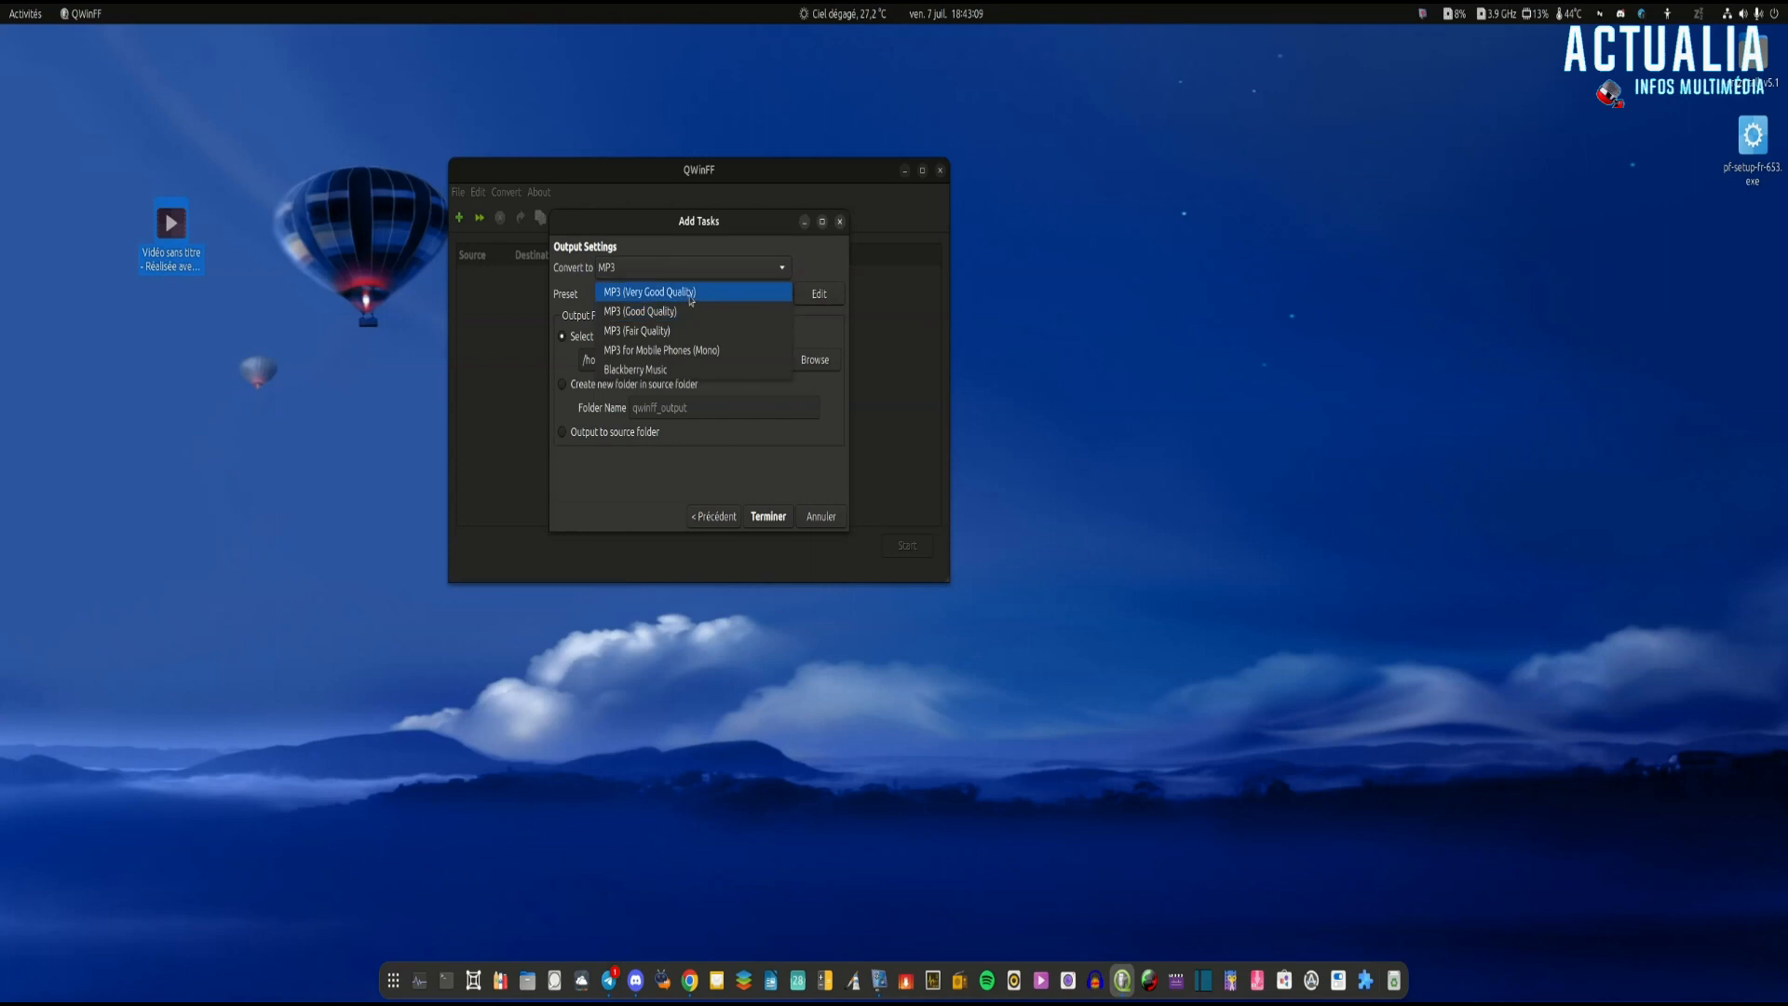
left_click(691, 294)
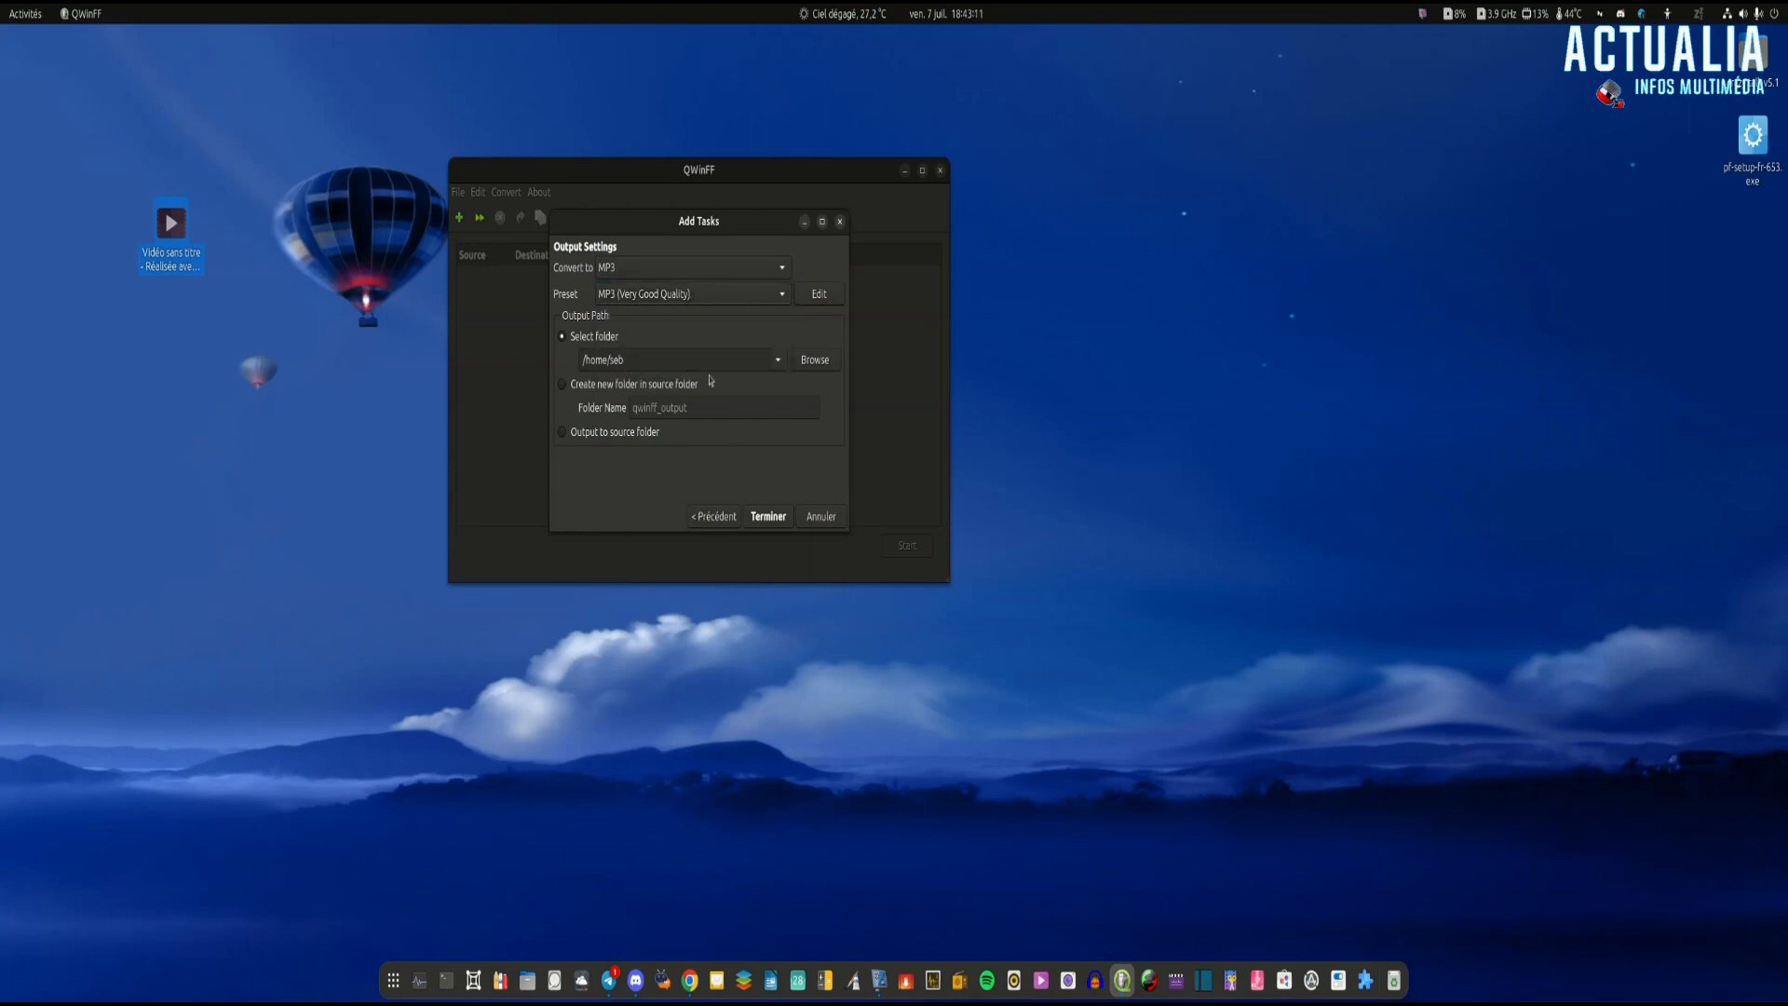
- Choose the Bureau folder as the output path, finish adding the task and start the conversion
left_click(816, 368)
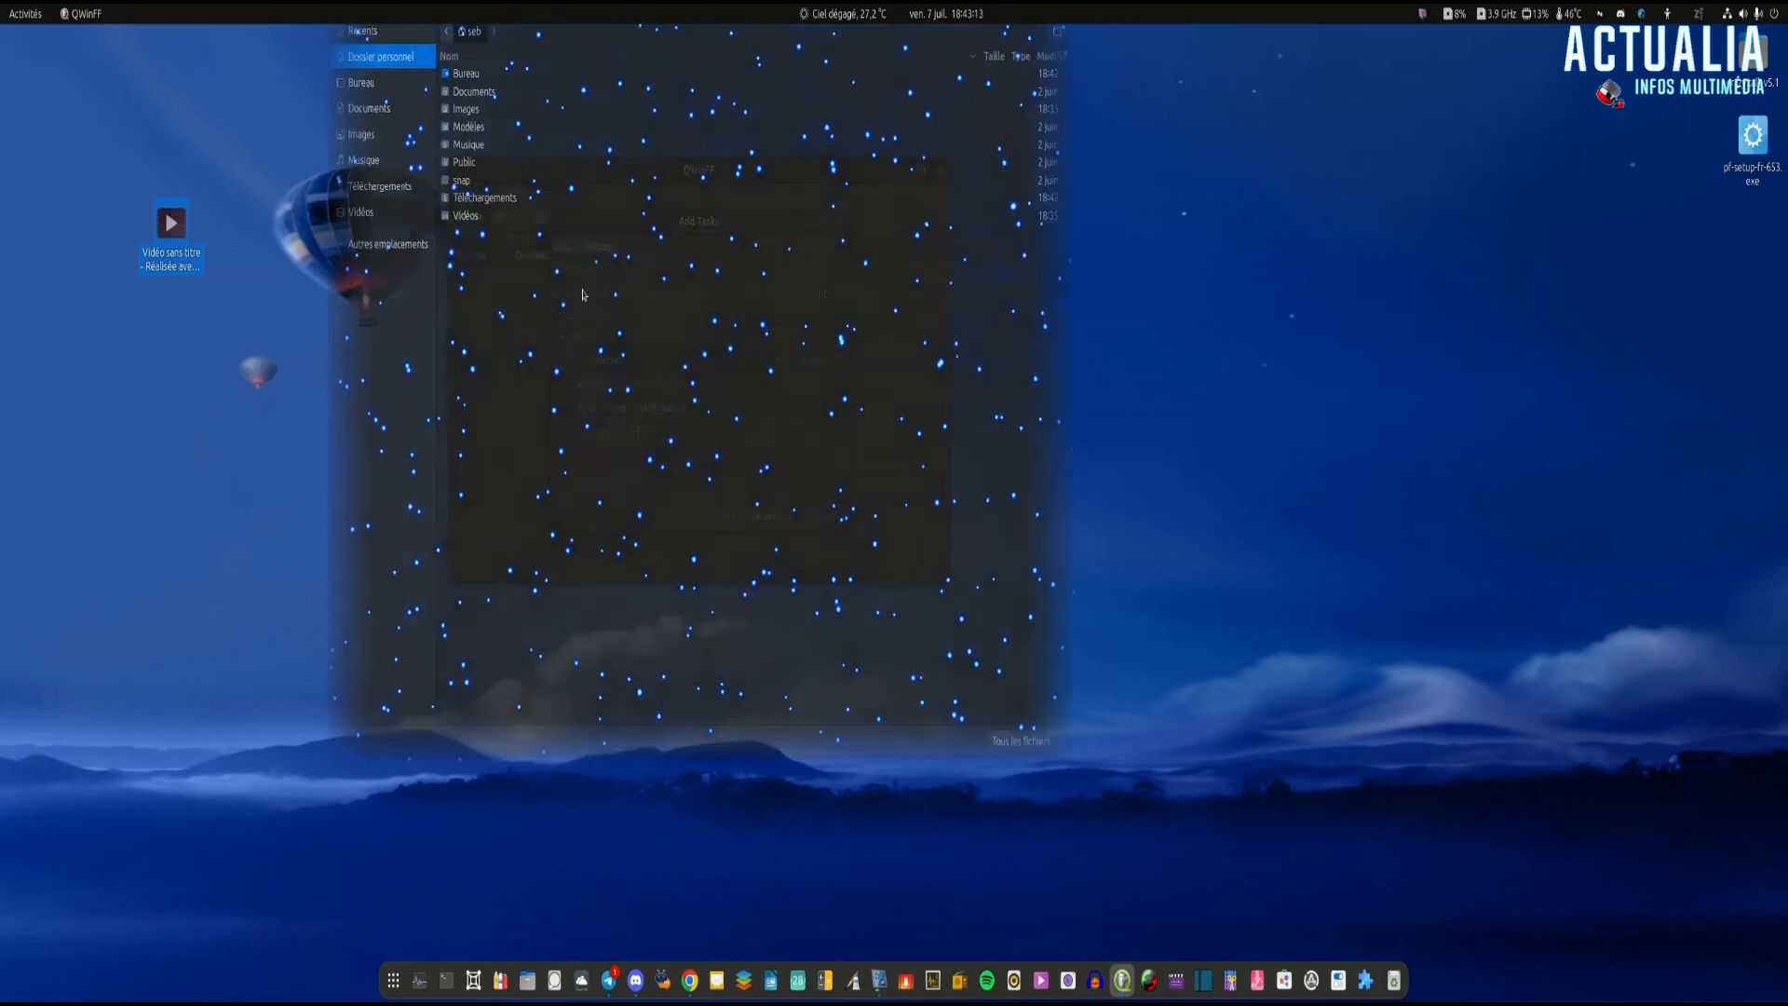
left_click(460, 73)
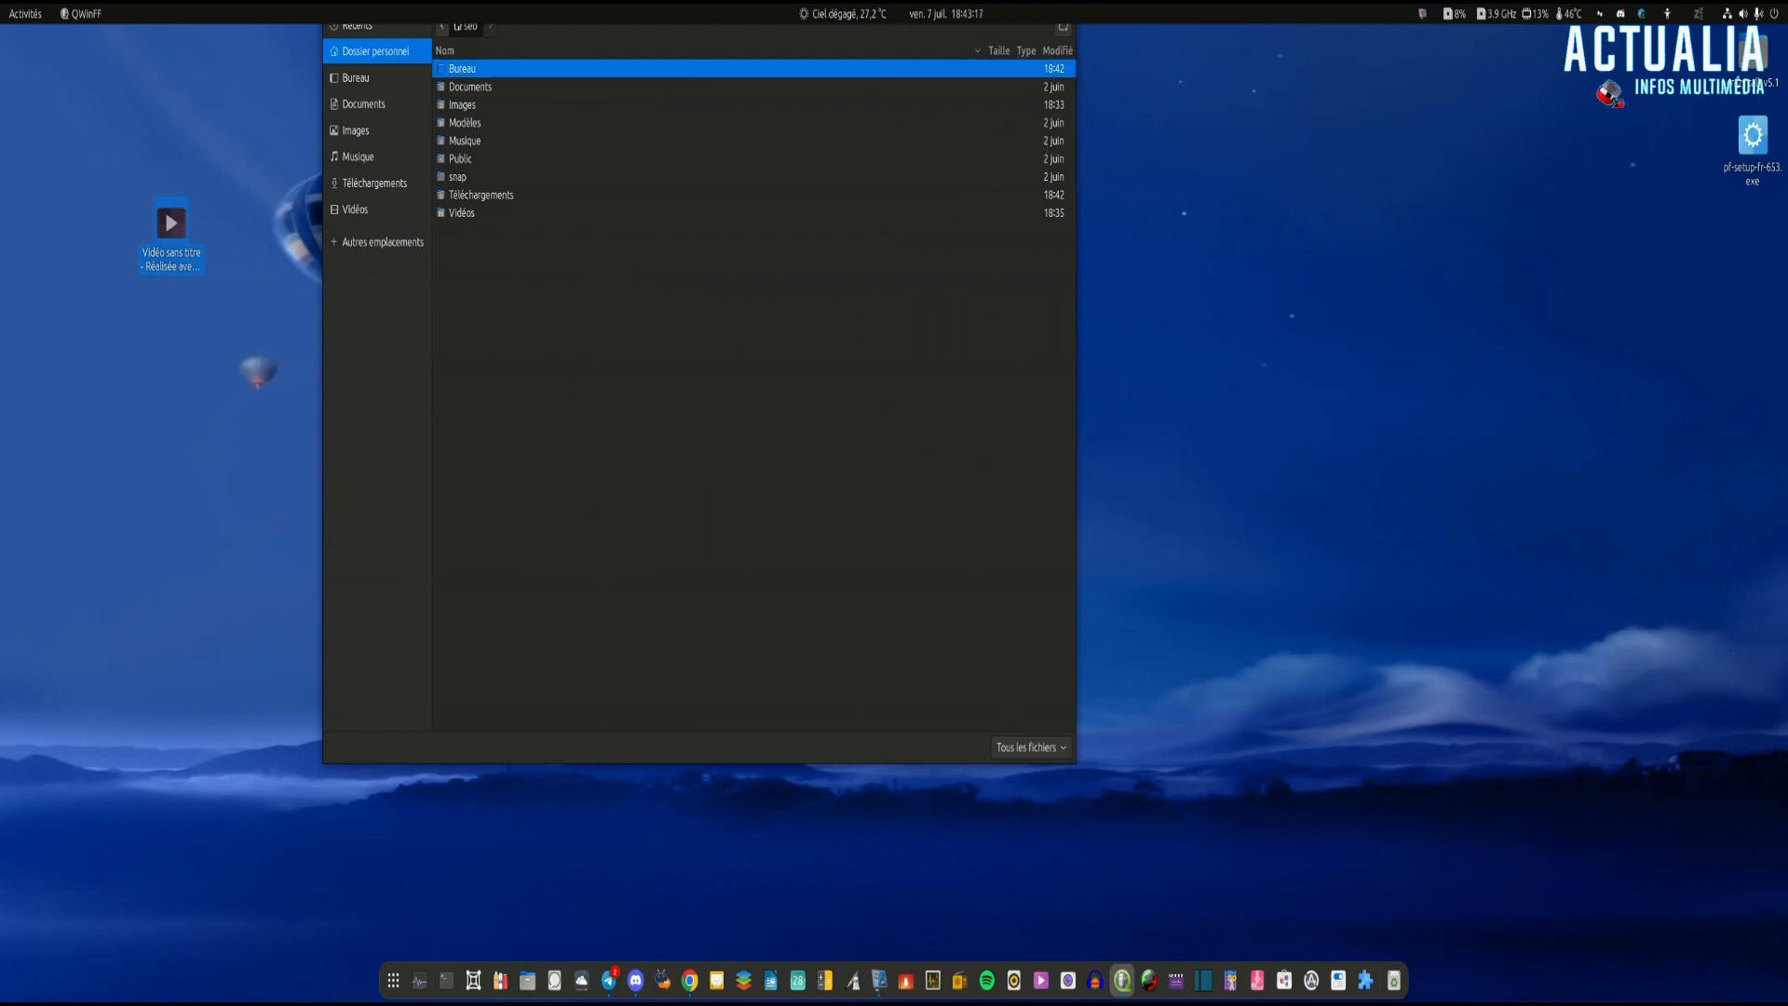
left_click_drag(476, 159, 517, 275)
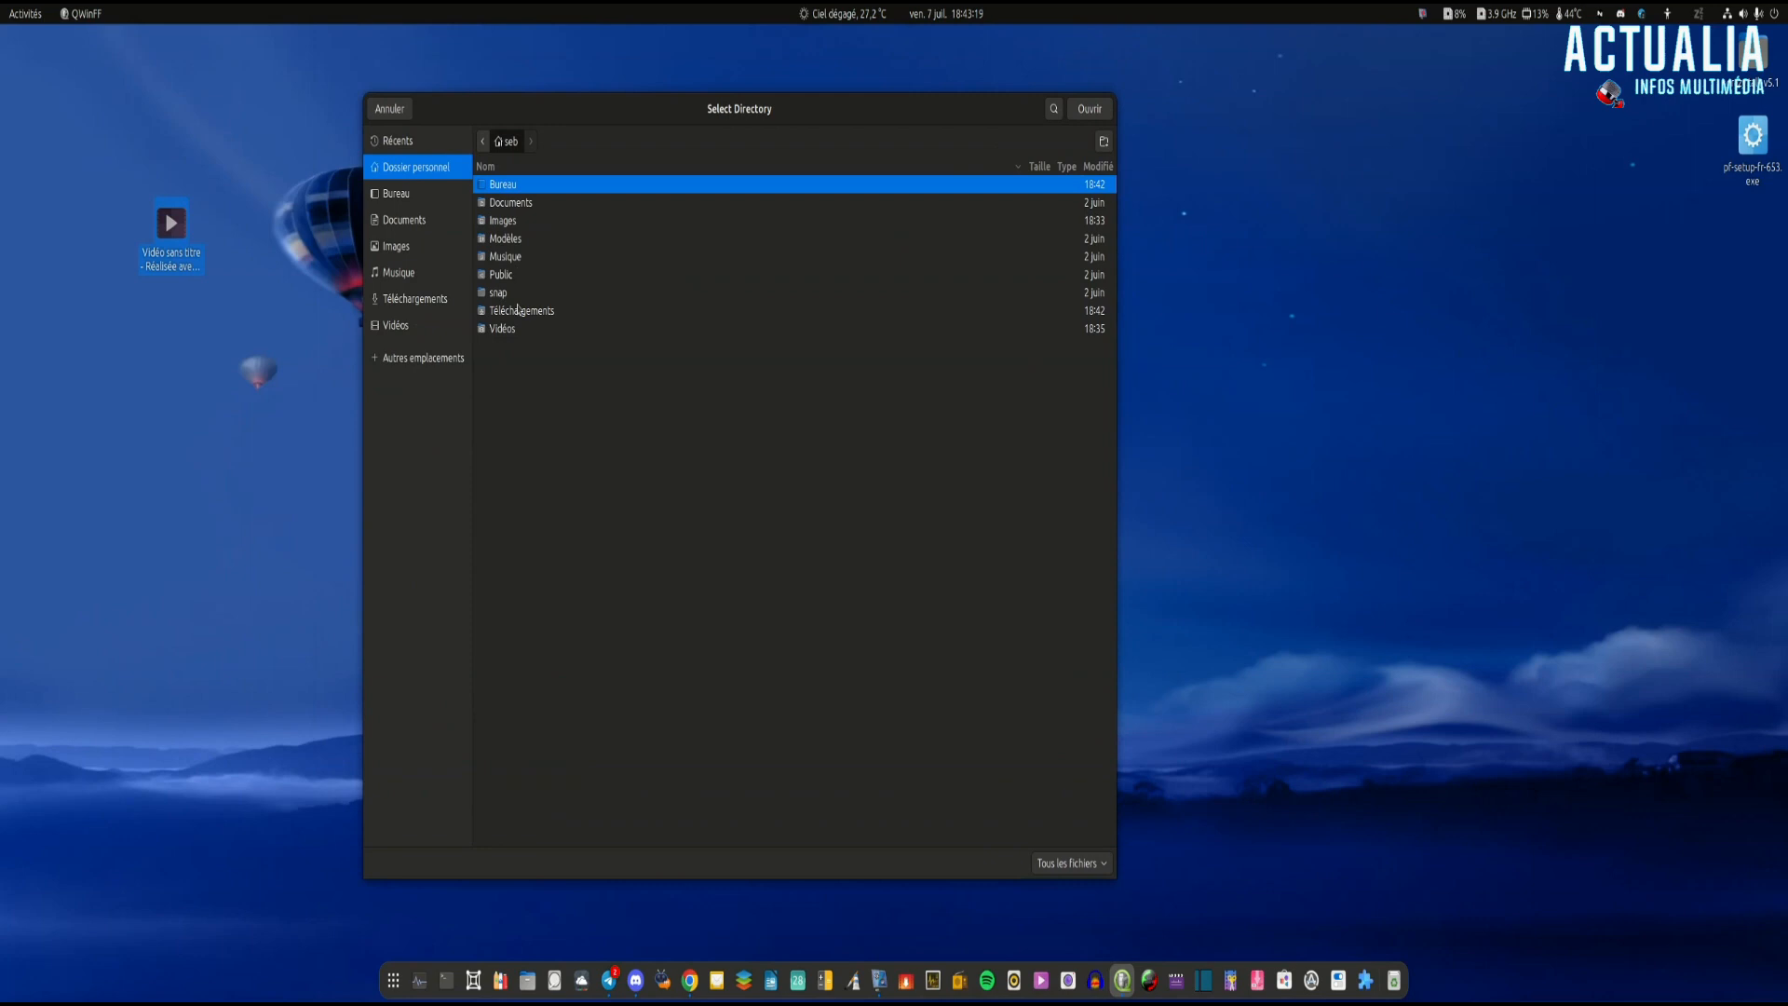
left_click(1087, 109)
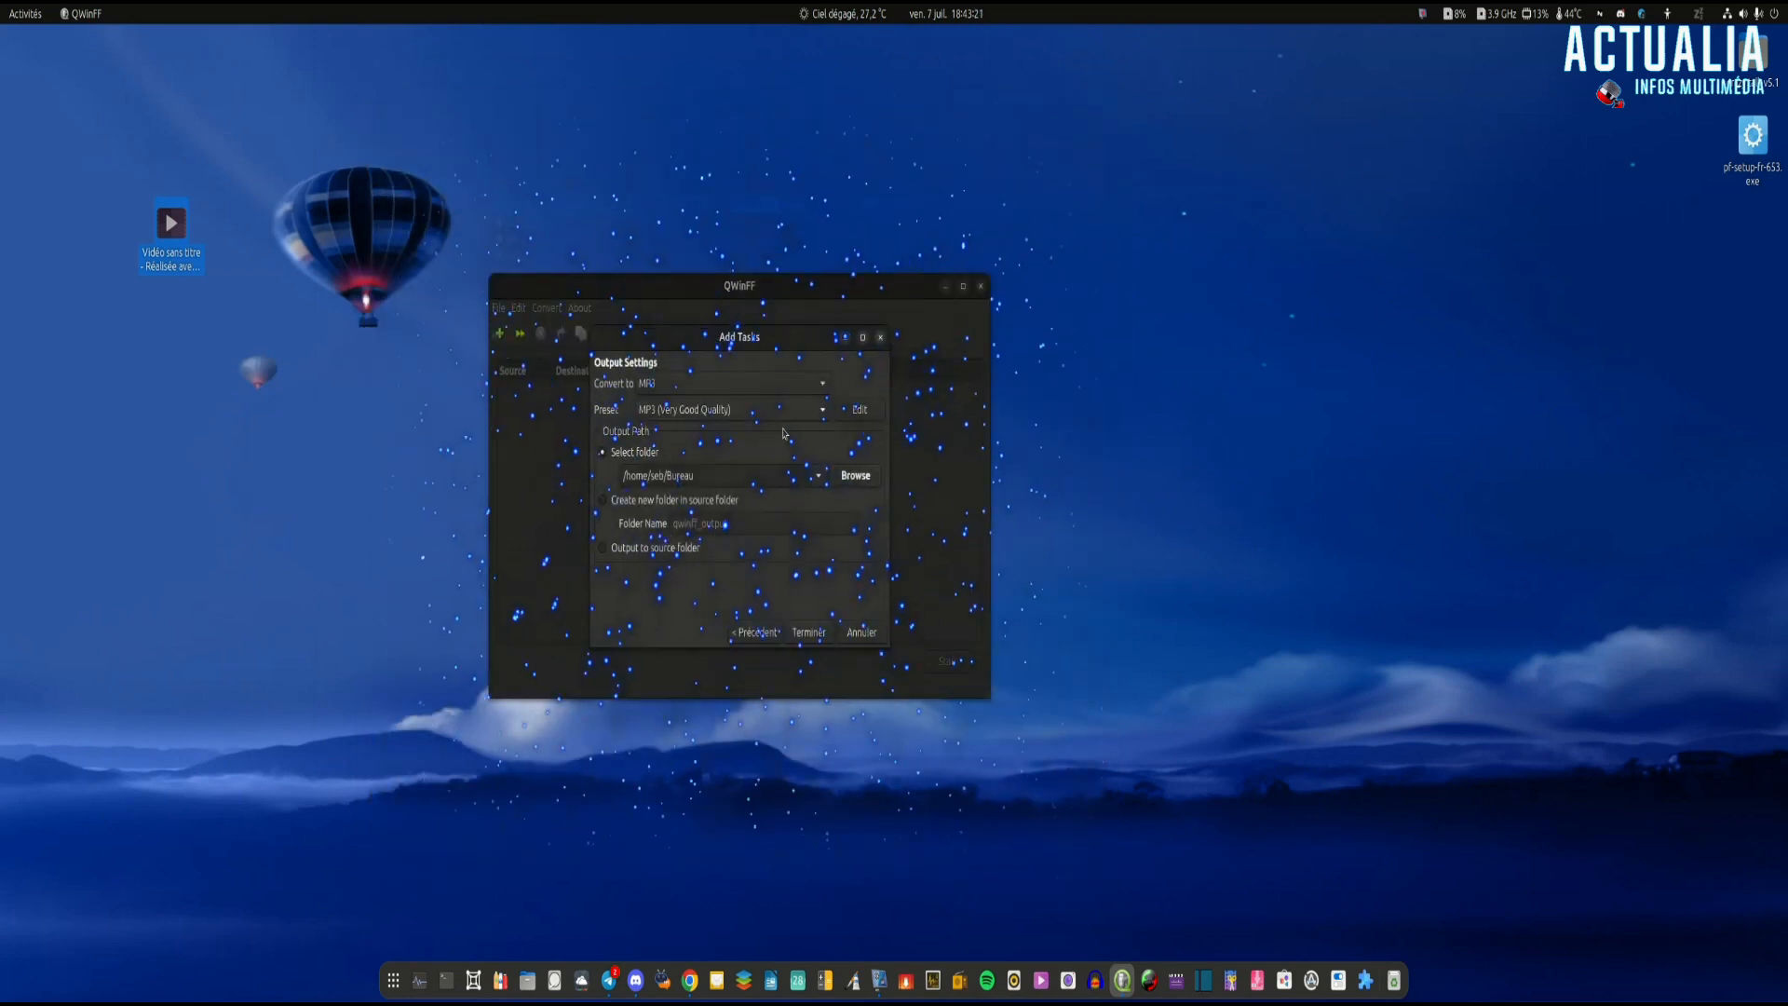
left_click(808, 633)
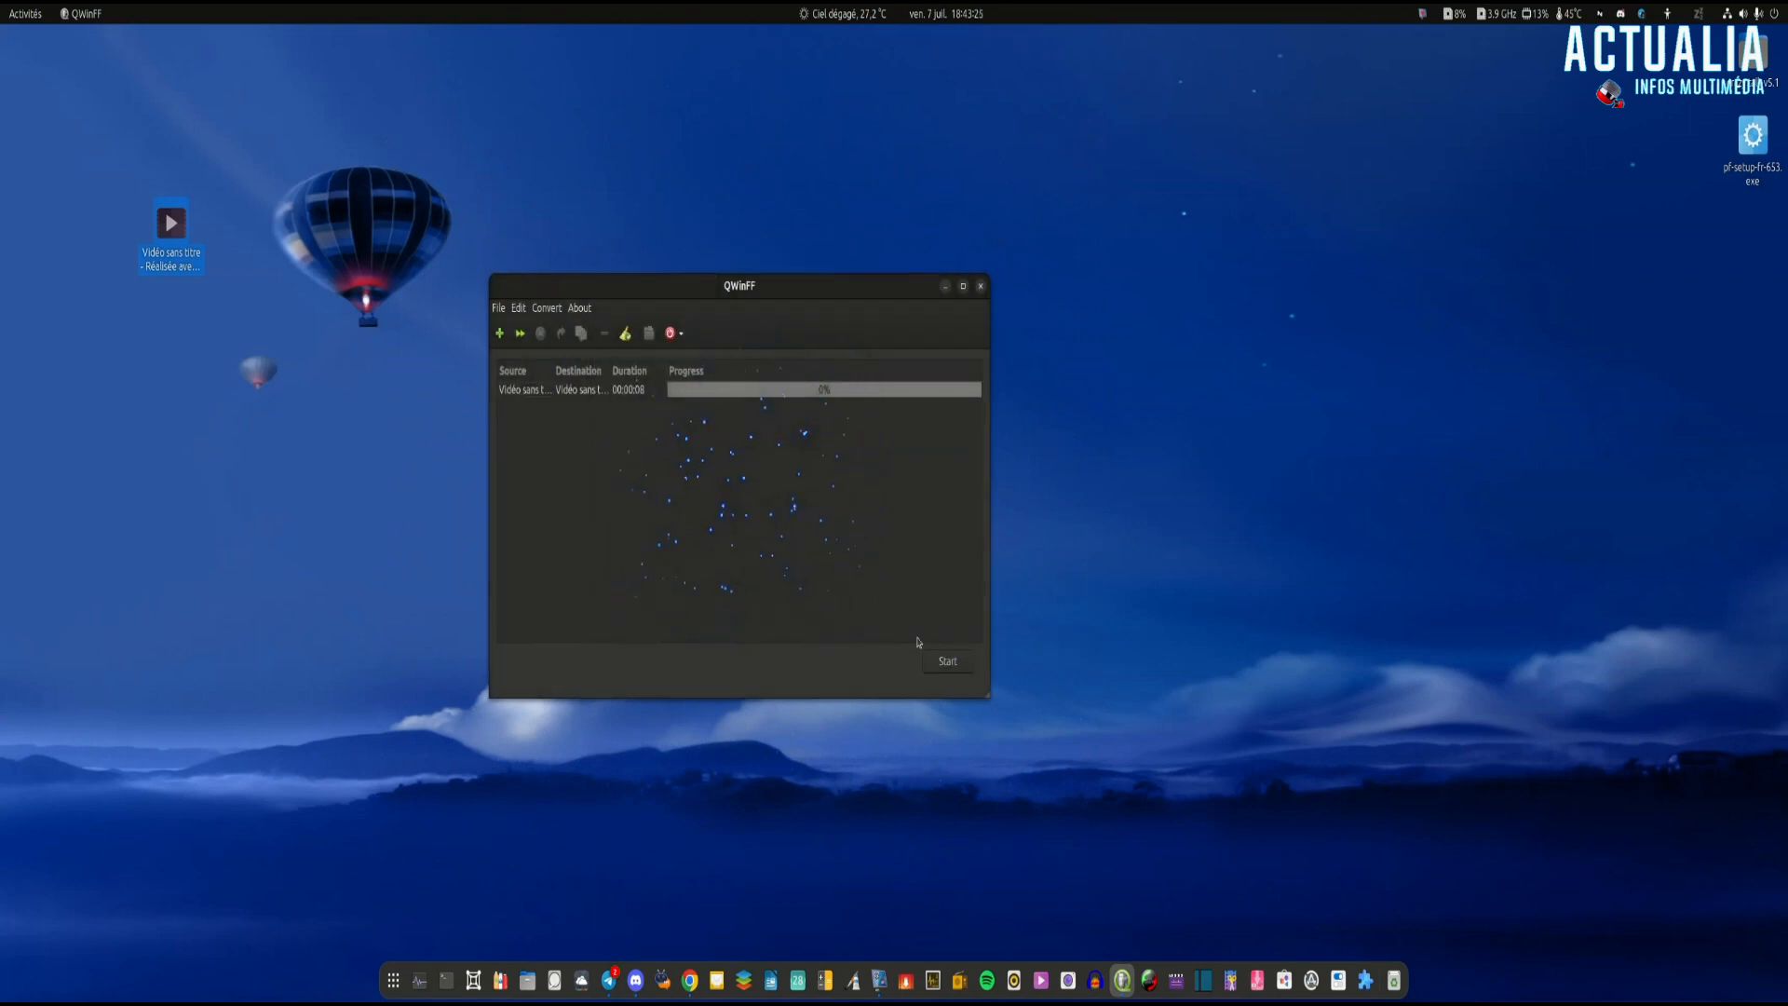
left_click(947, 665)
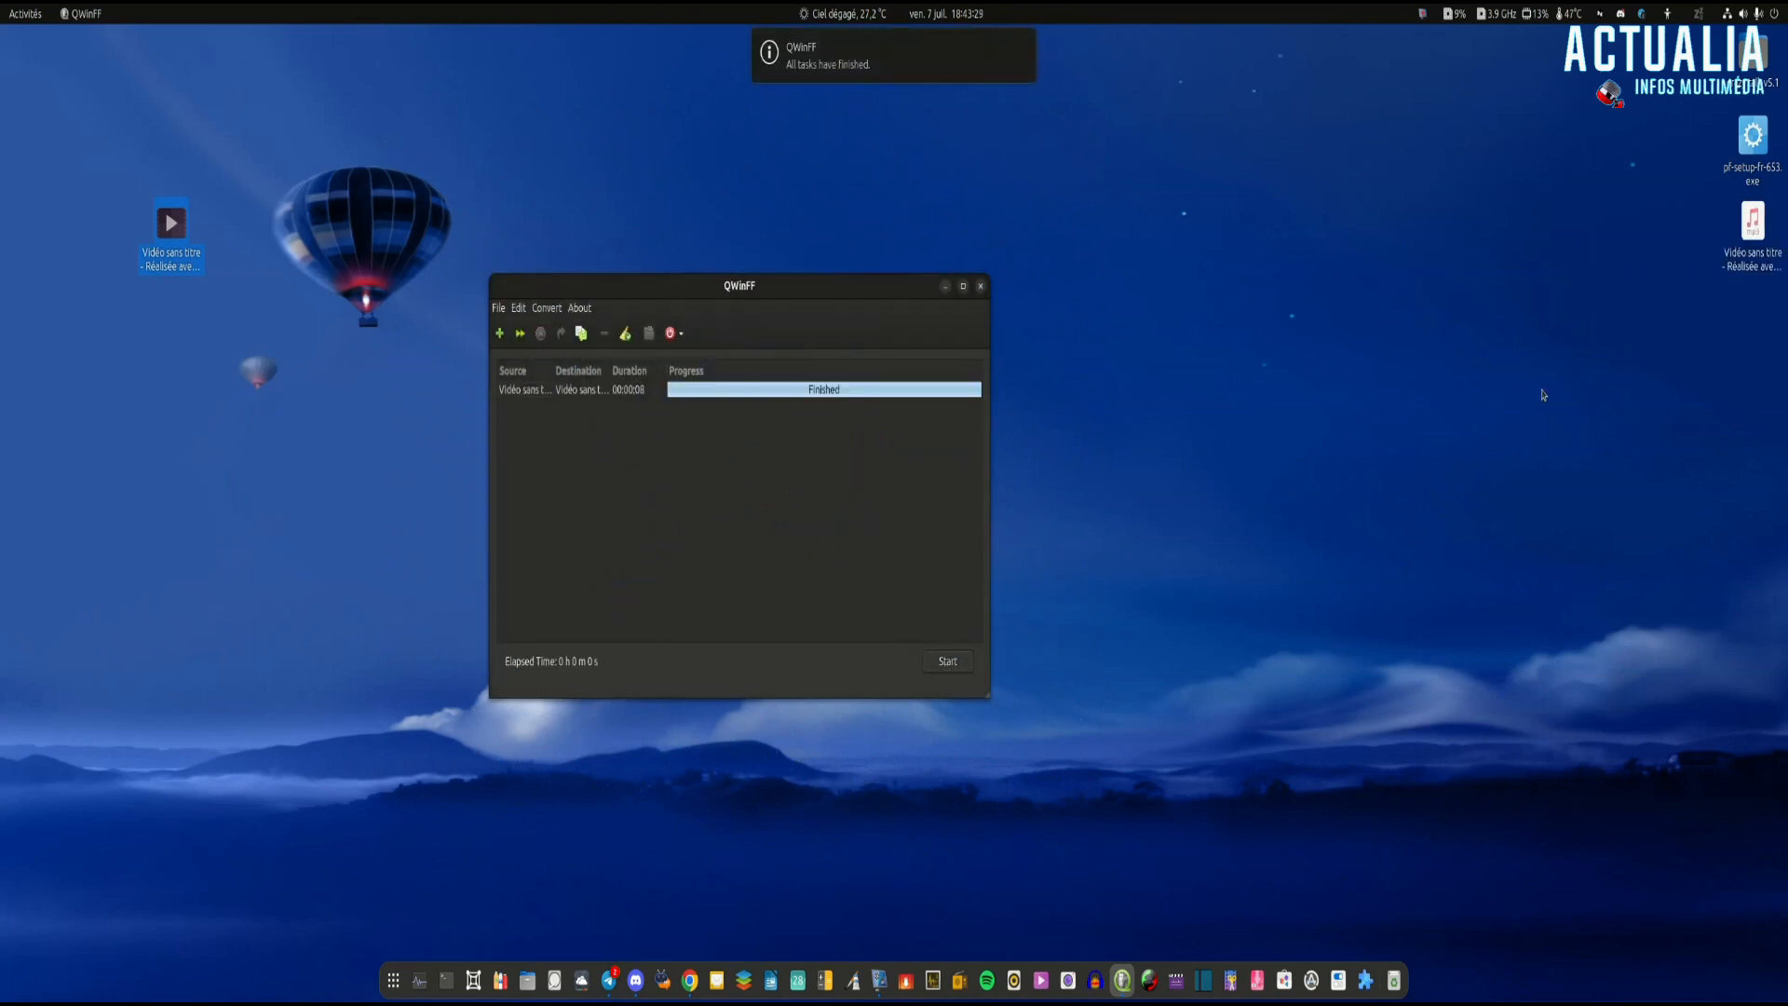
- Move the converted MP3 below the video file on the desktop, play it, and close the player and QWinFF
left_click_drag(1755, 237, 111, 419)
double_click(121, 414)
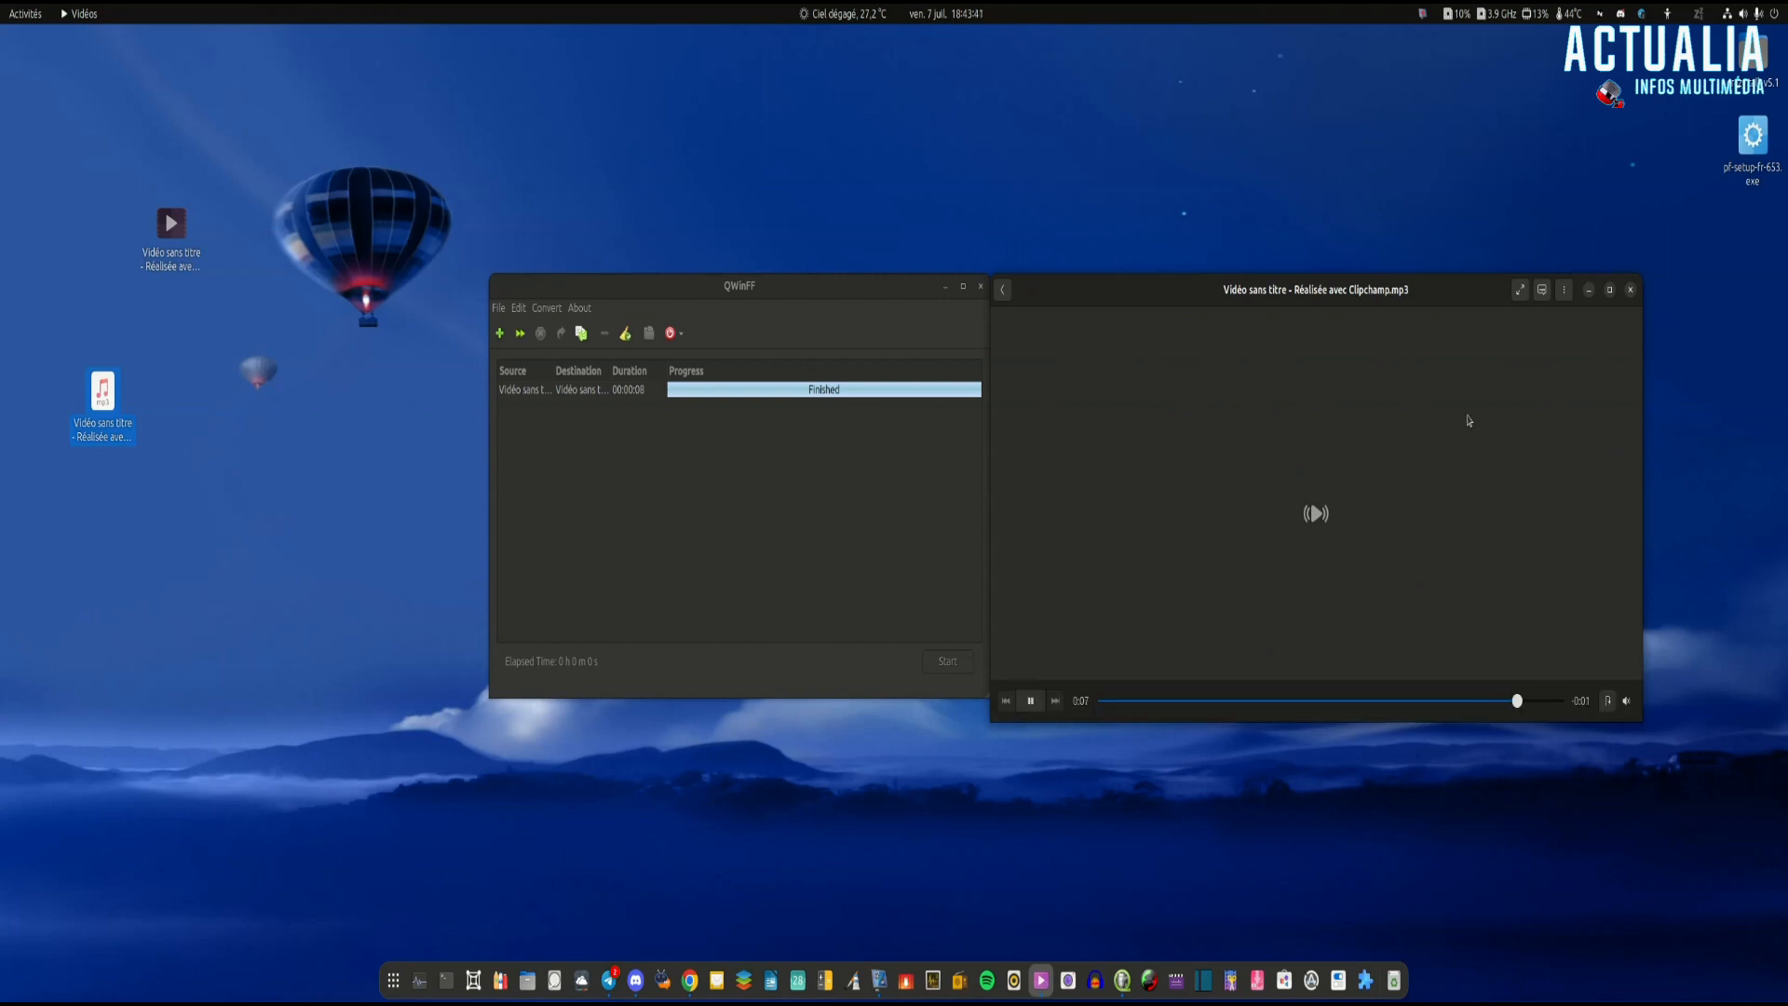
left_click(1630, 291)
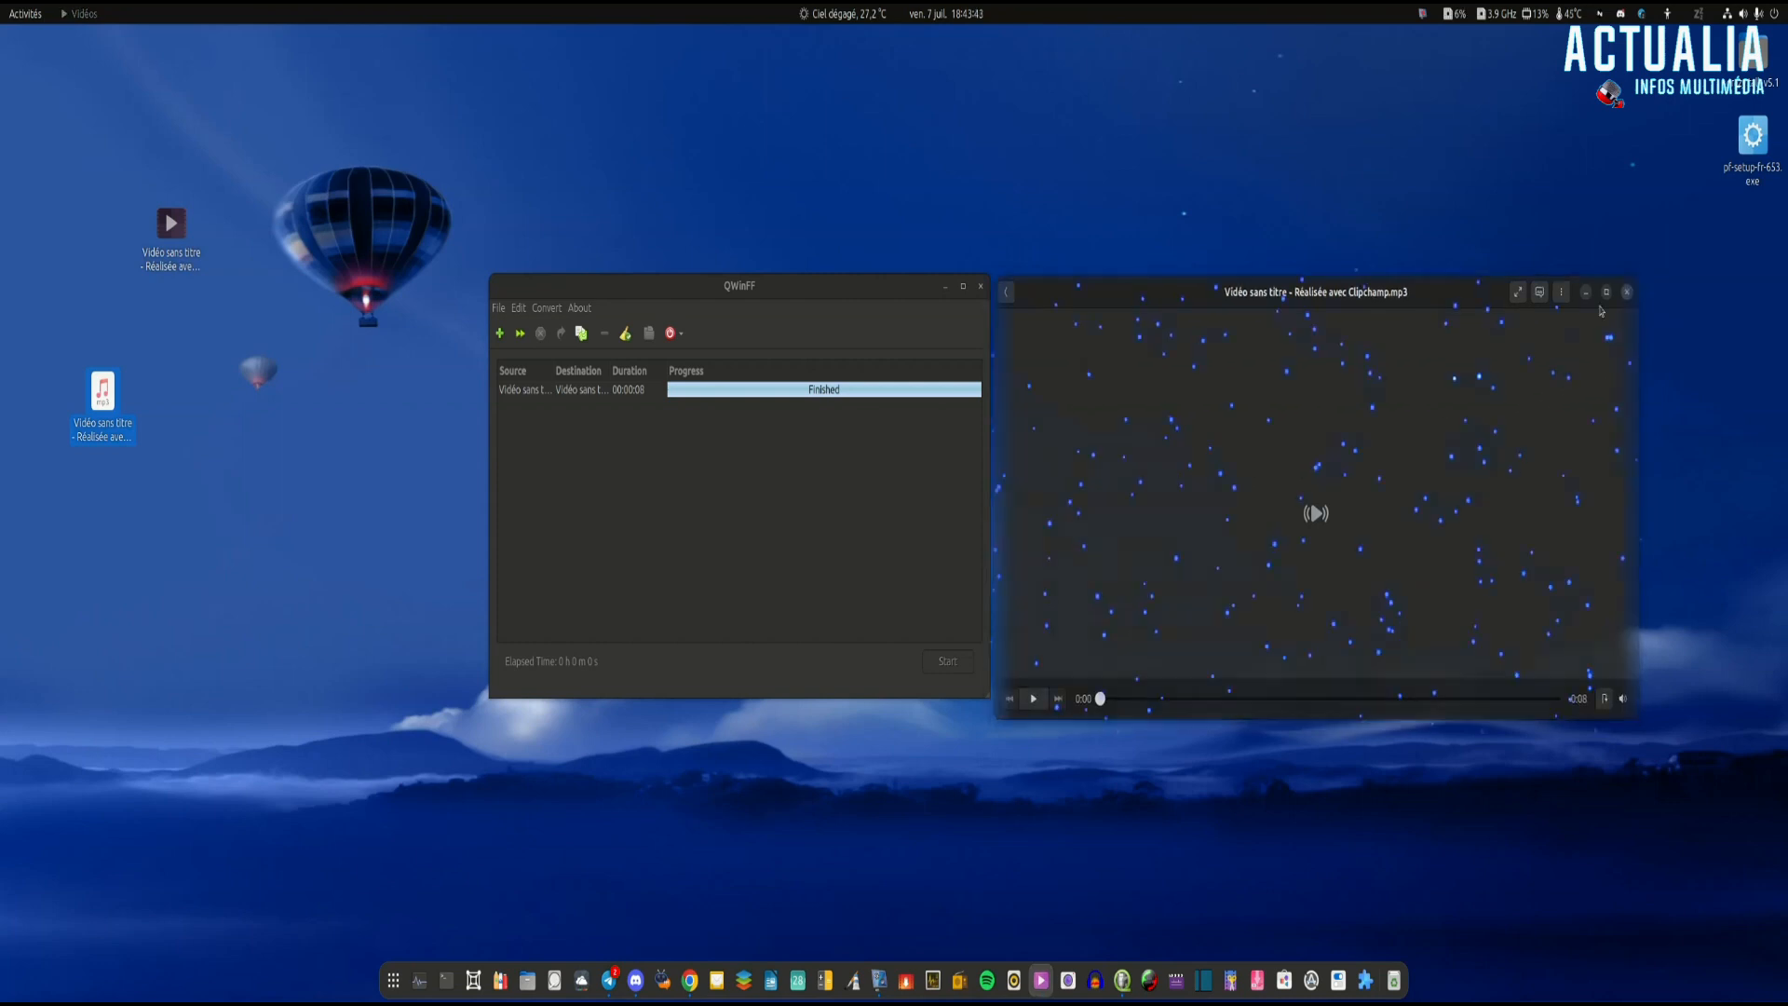
left_click(980, 287)
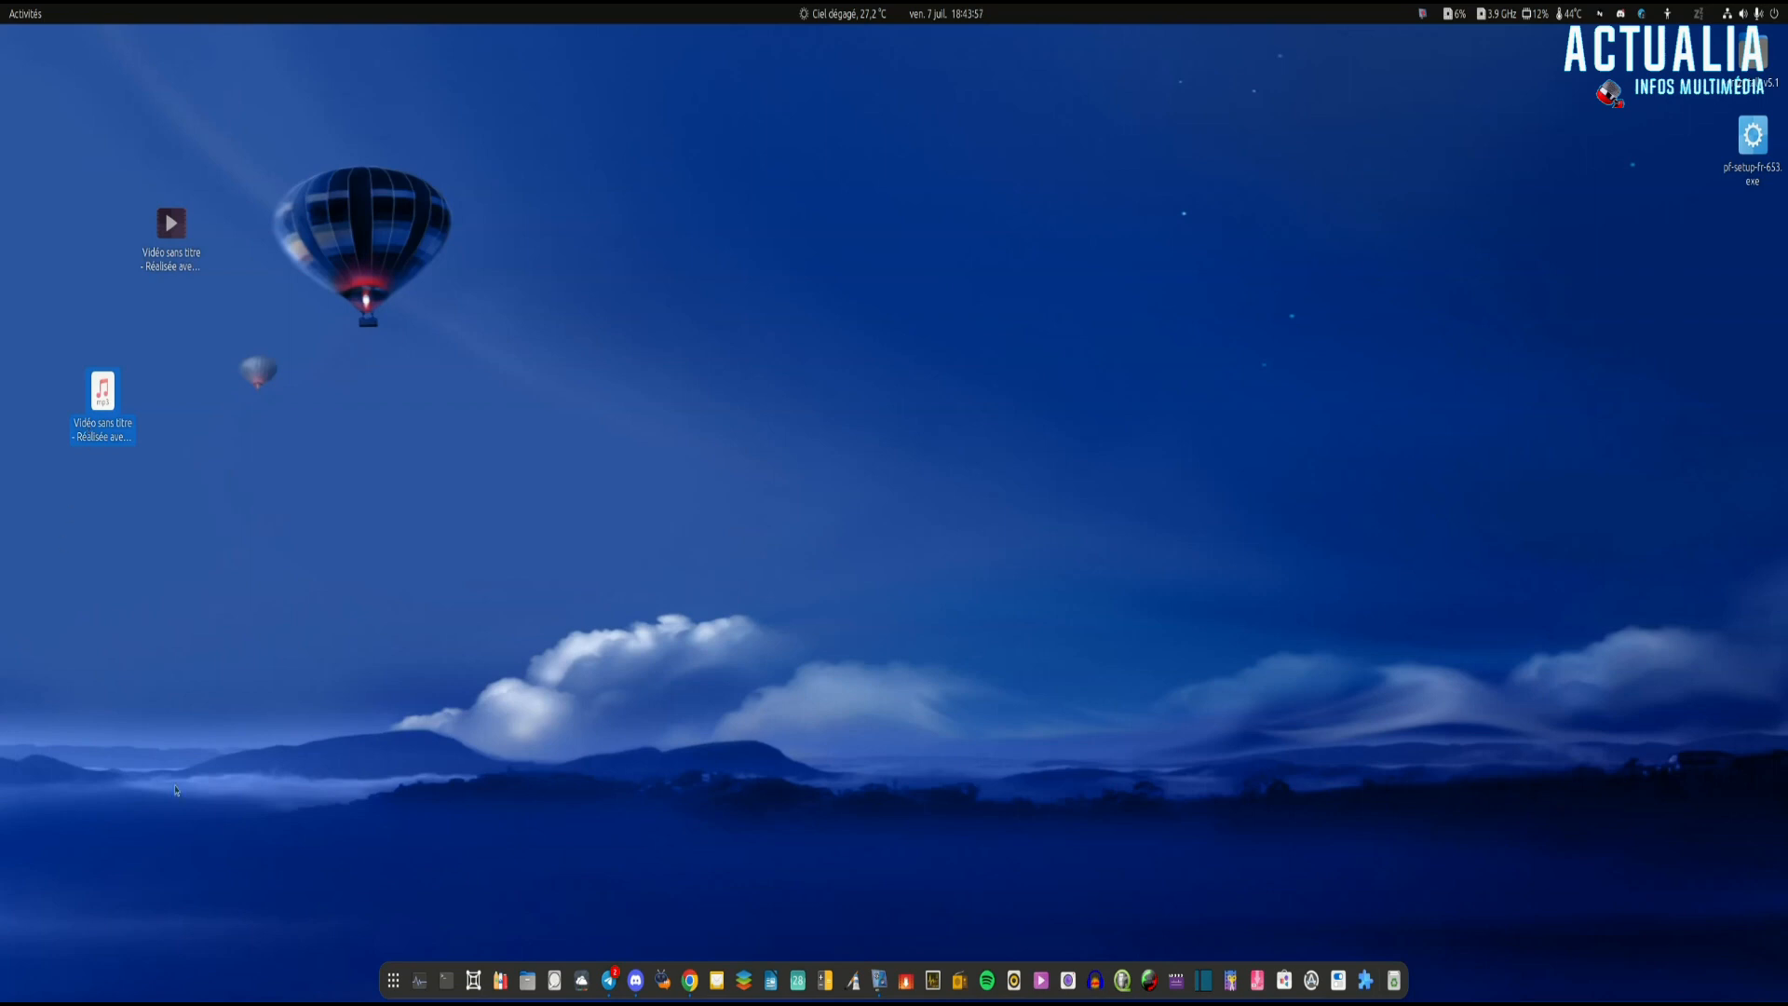
- Switch to Chrome, return from the Clipchamp export page to the video editor and dismiss the audio tip
left_click(690, 981)
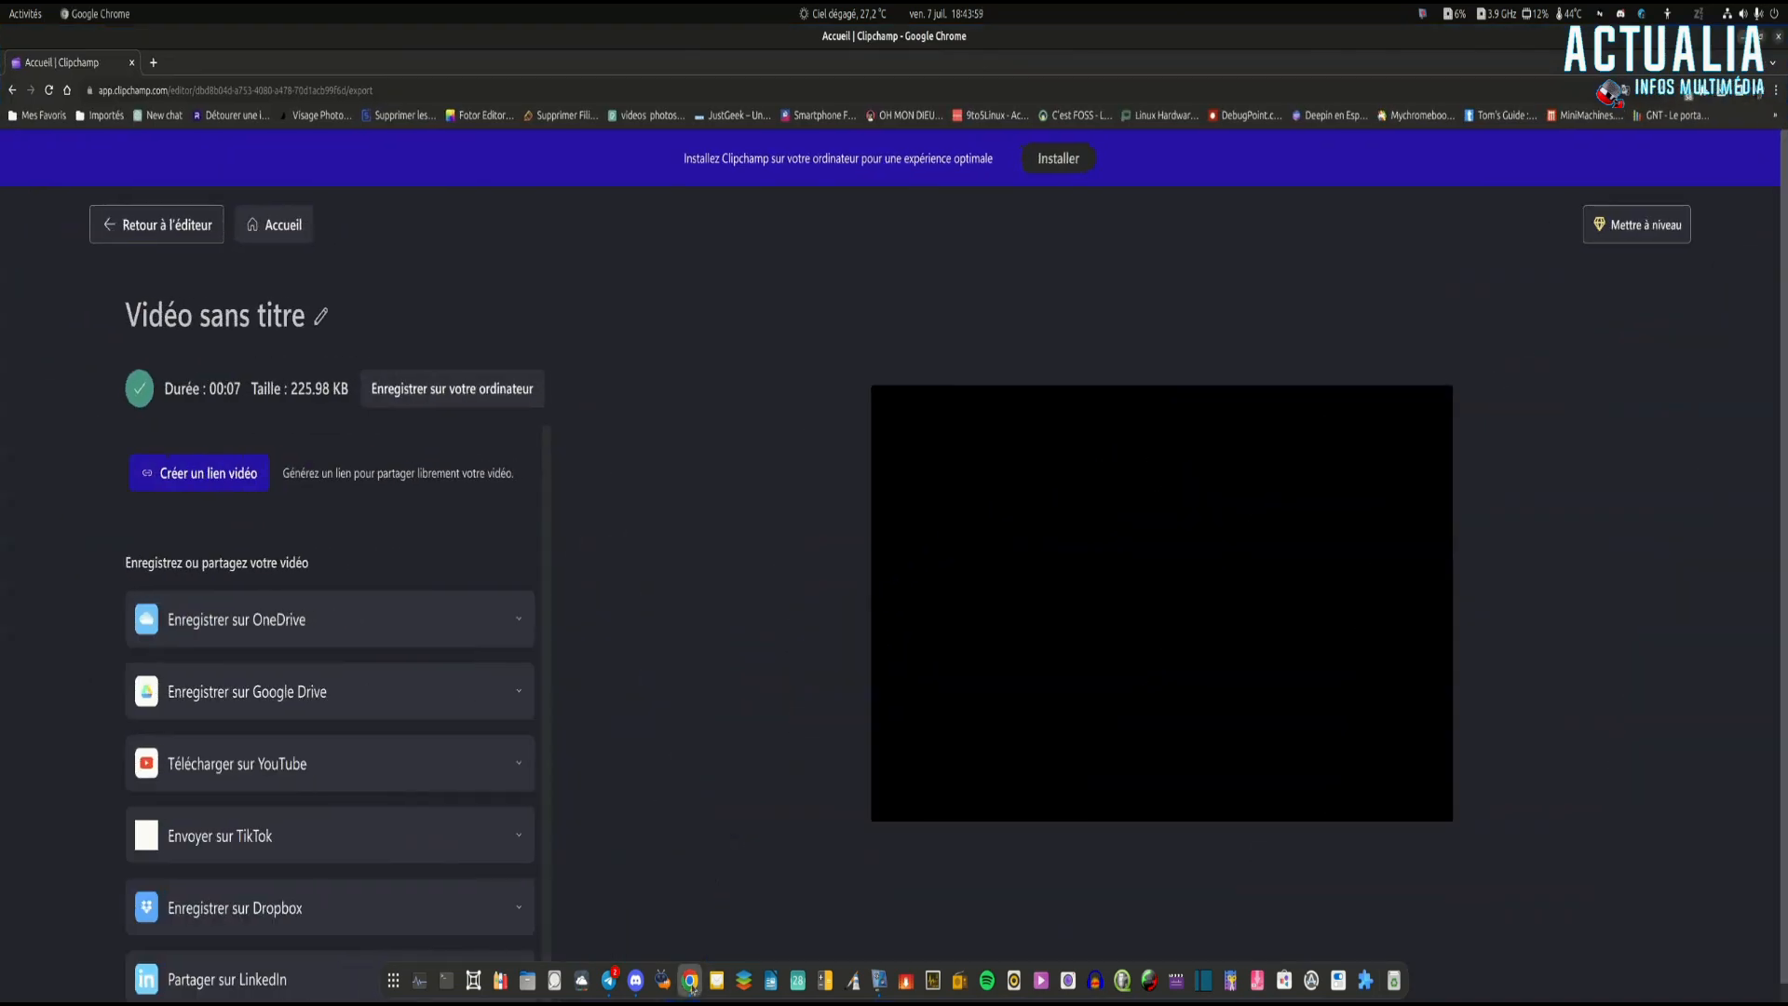
left_click(157, 224)
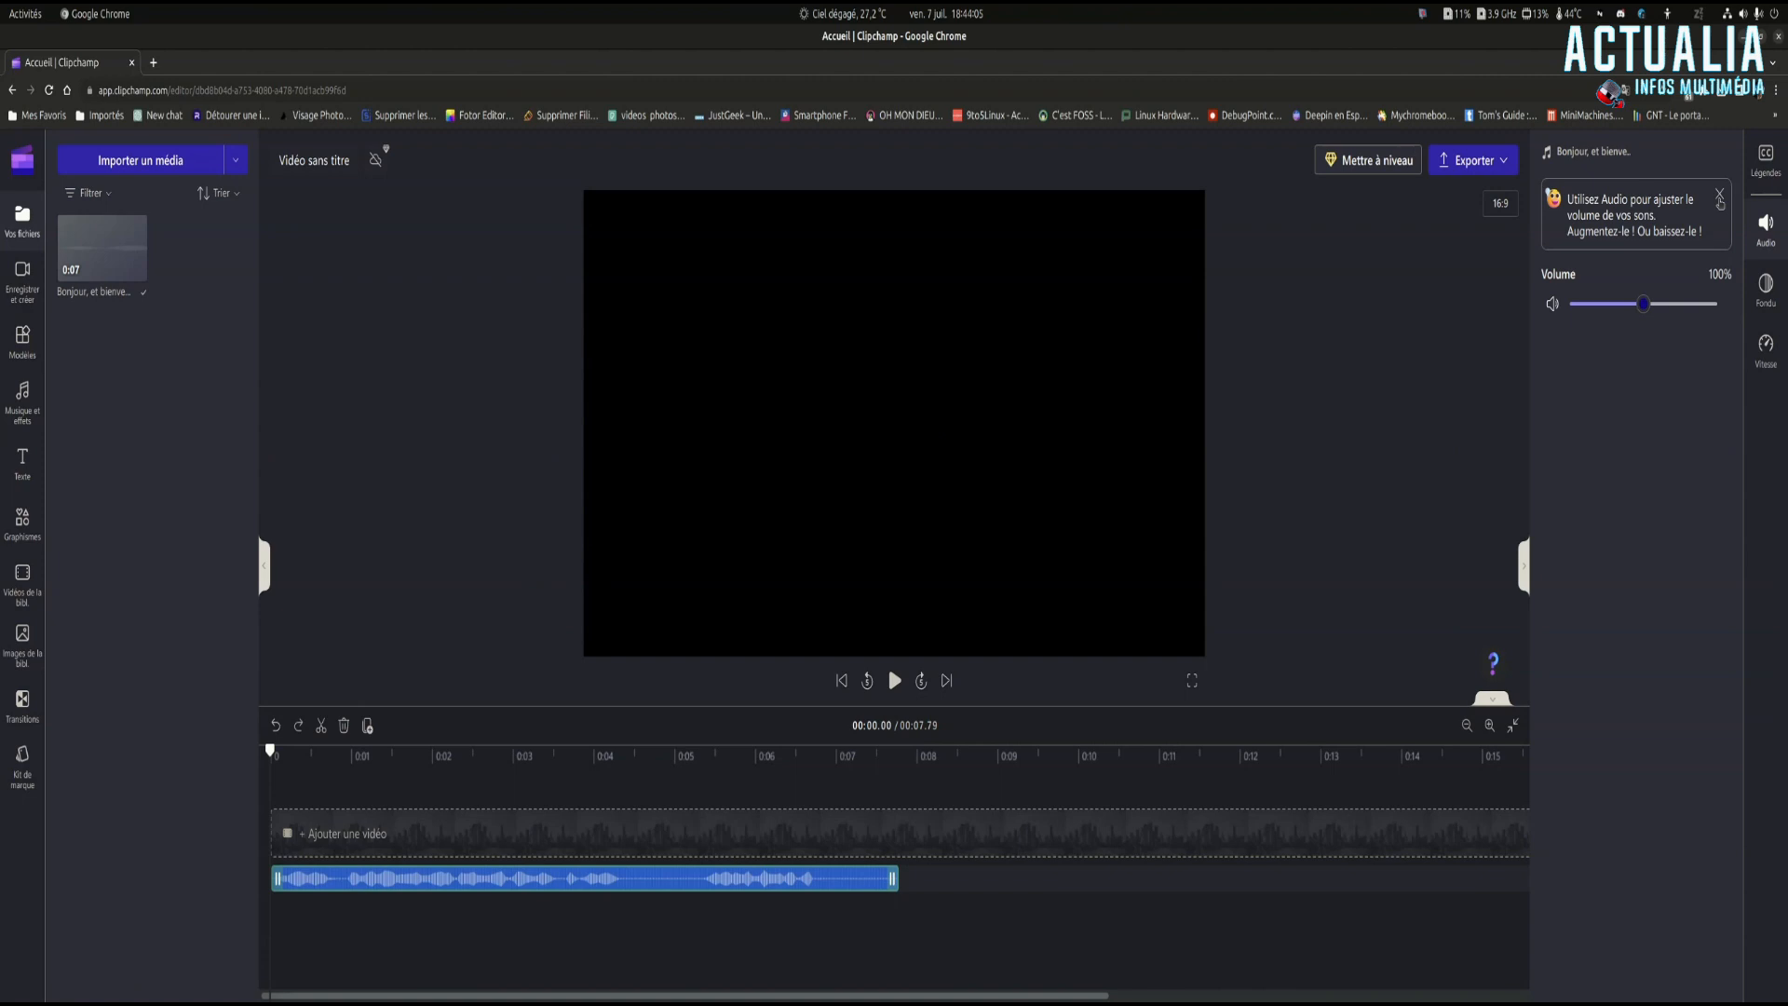
left_click(1719, 197)
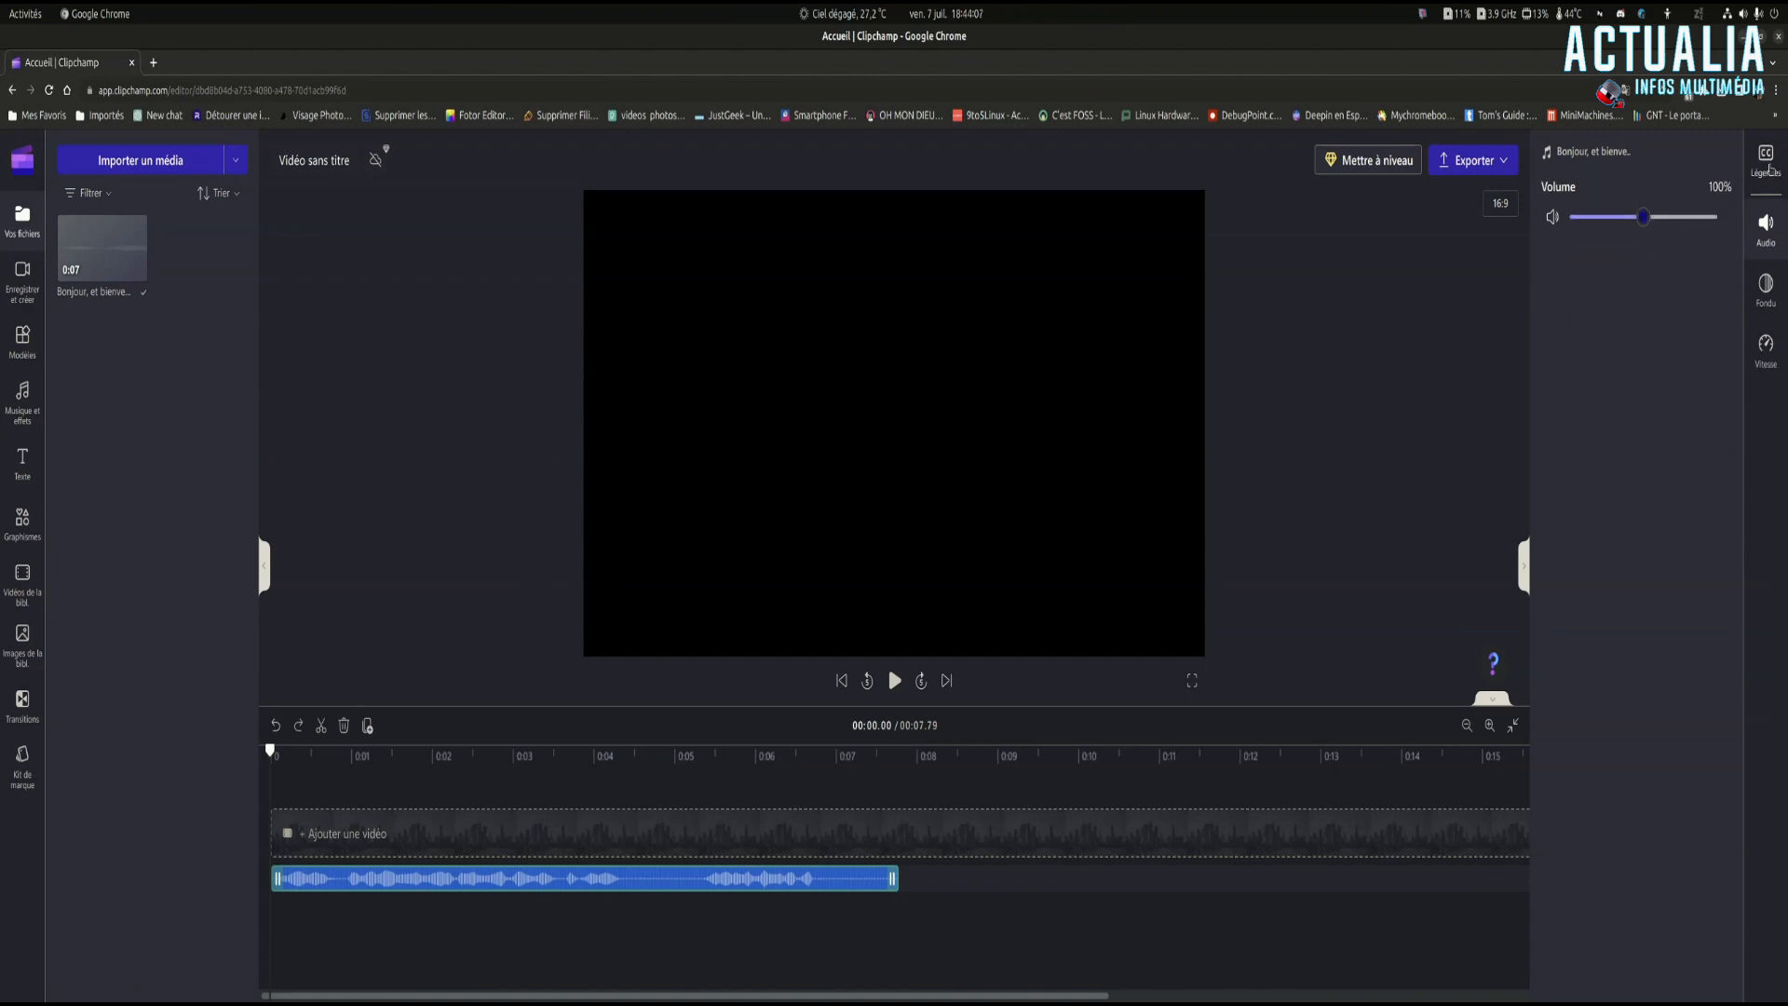
- Turn on automatic captions for the voice-over project with Français (France) as the recognition language
left_click(1768, 167)
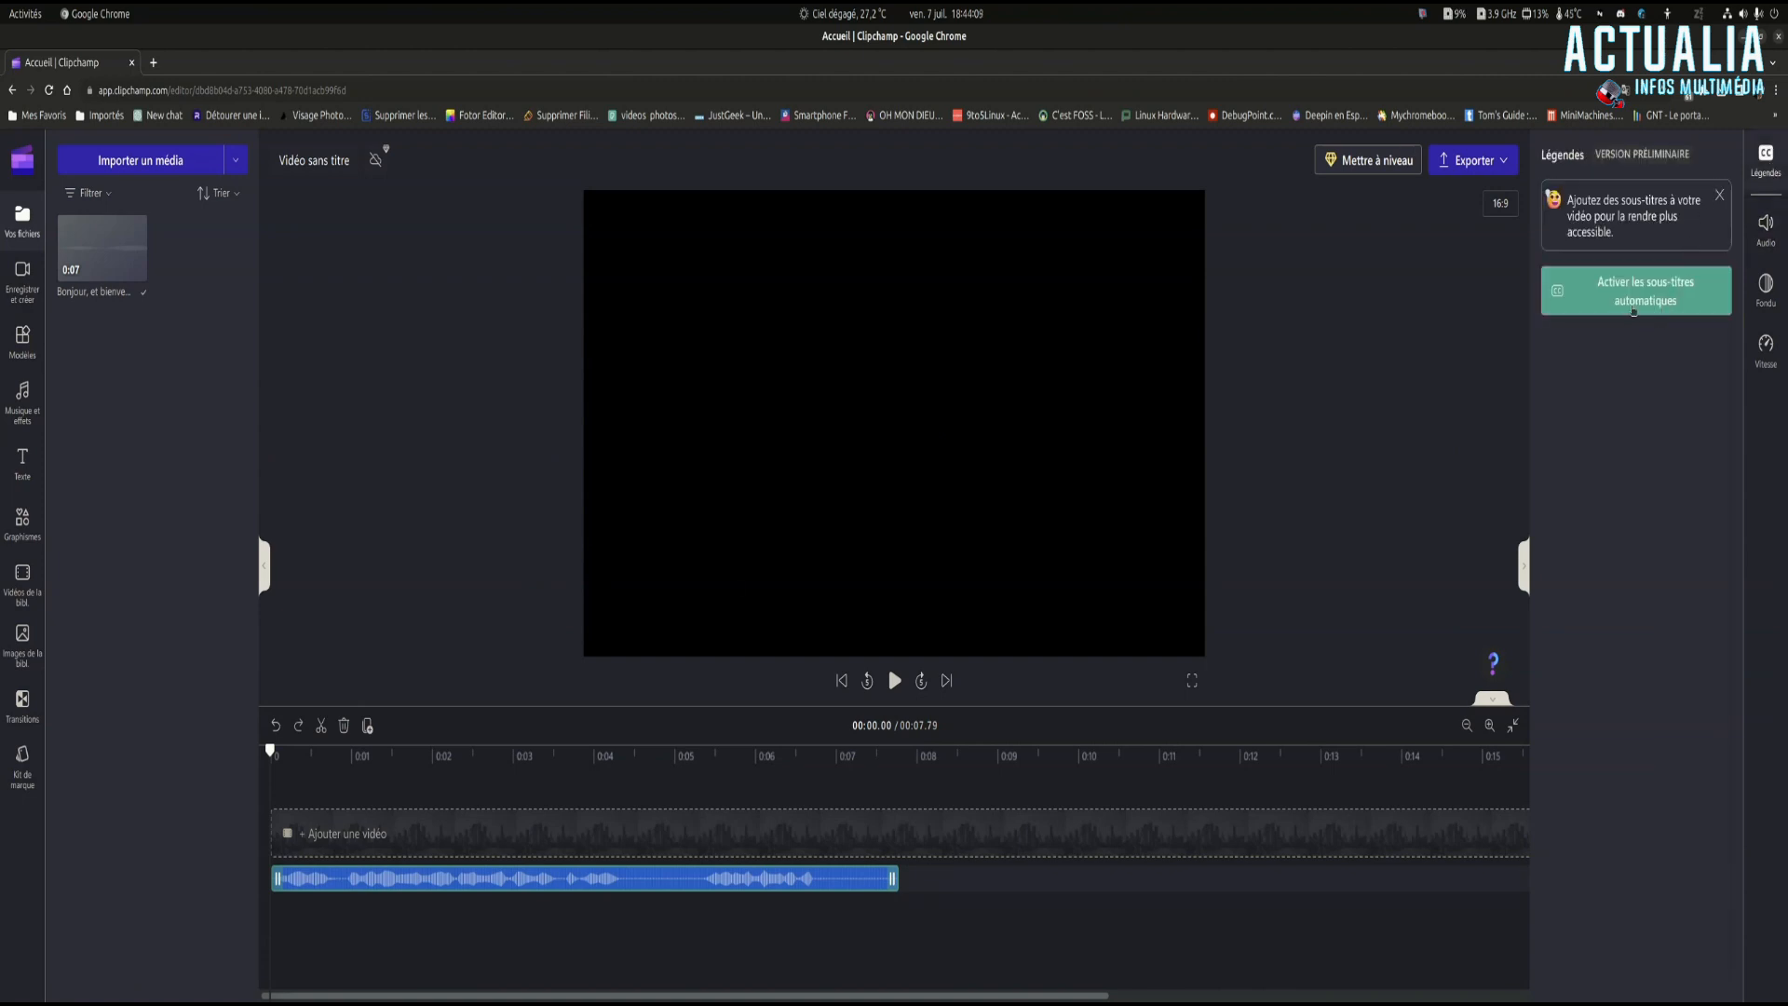
left_click(1634, 312)
left_click(820, 551)
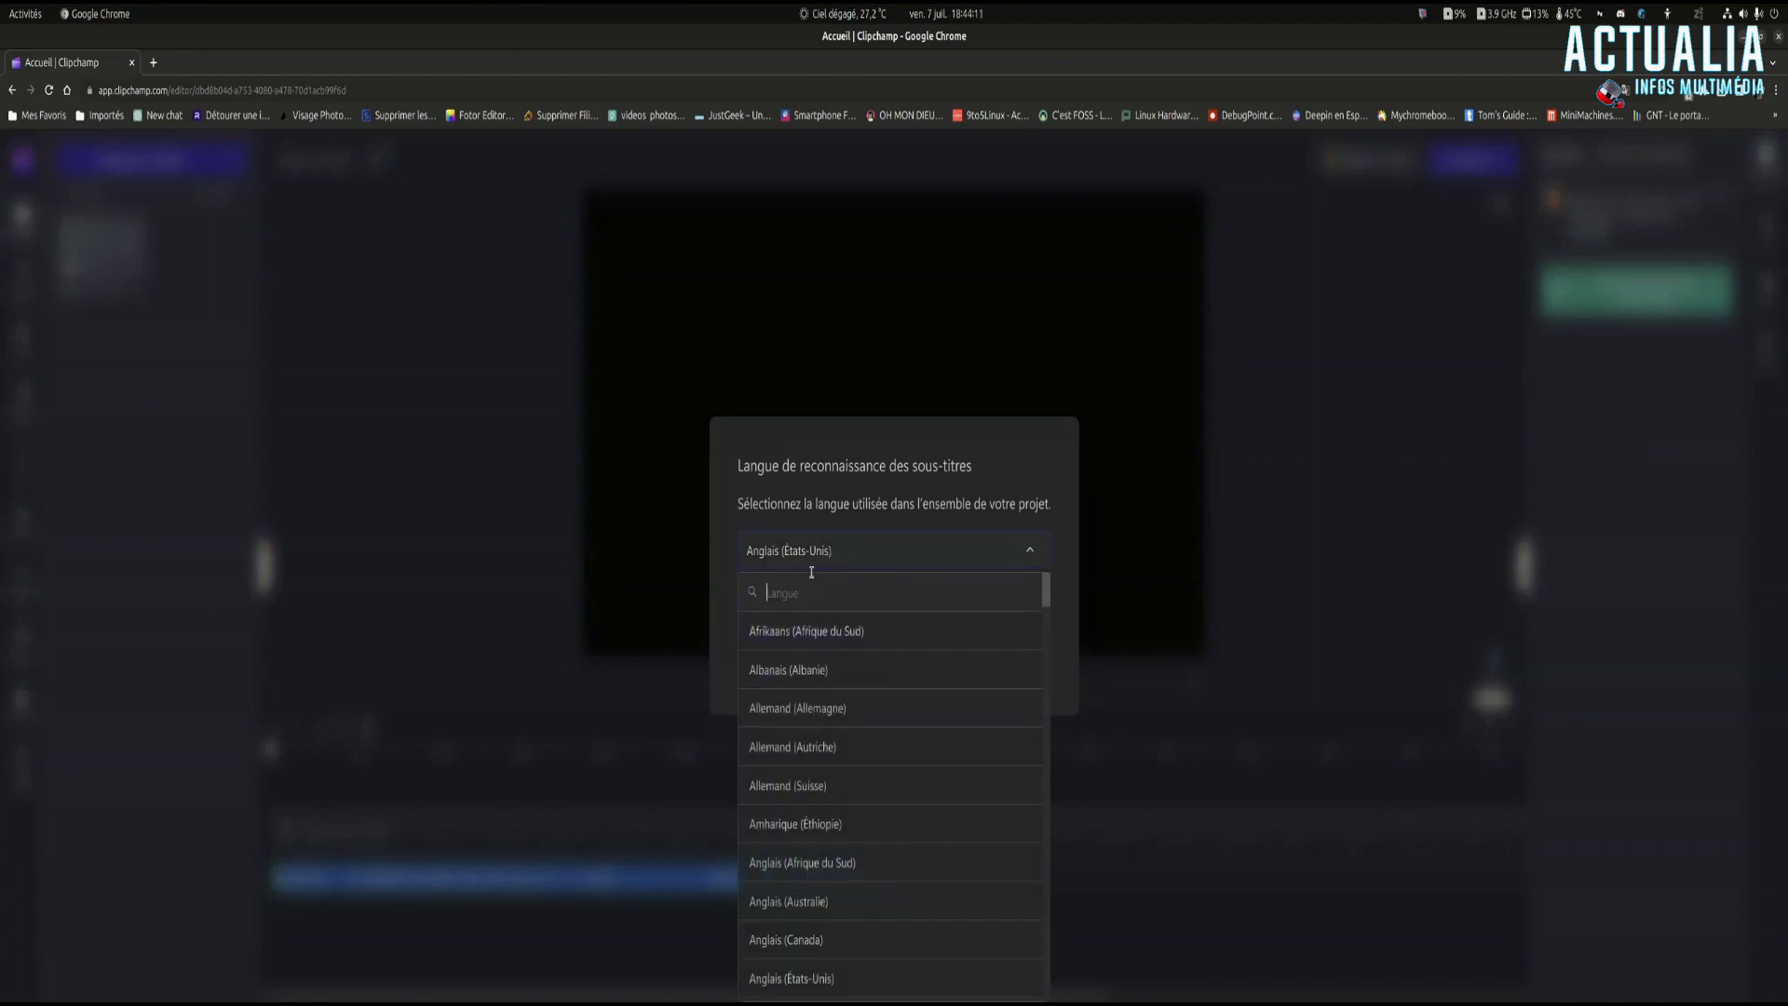
scroll(801, 731, "down", 10)
scroll(800, 731, "down", 15)
scroll(799, 731, "down", 6)
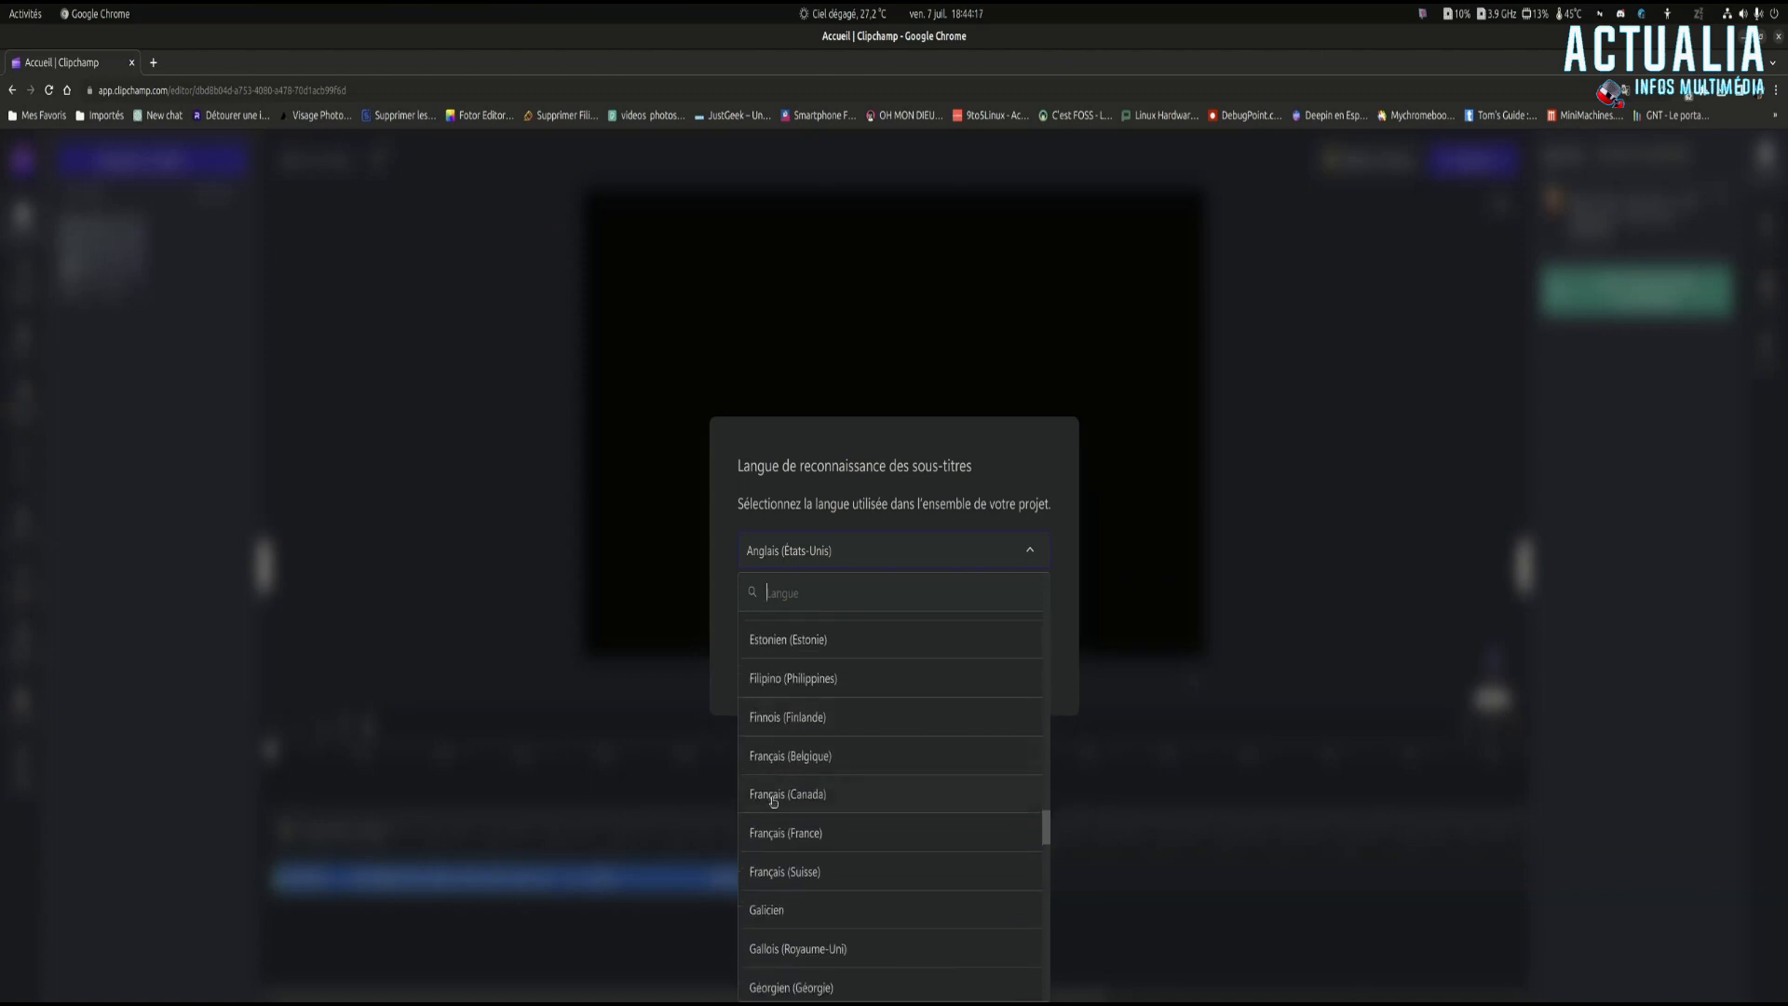
left_click(794, 838)
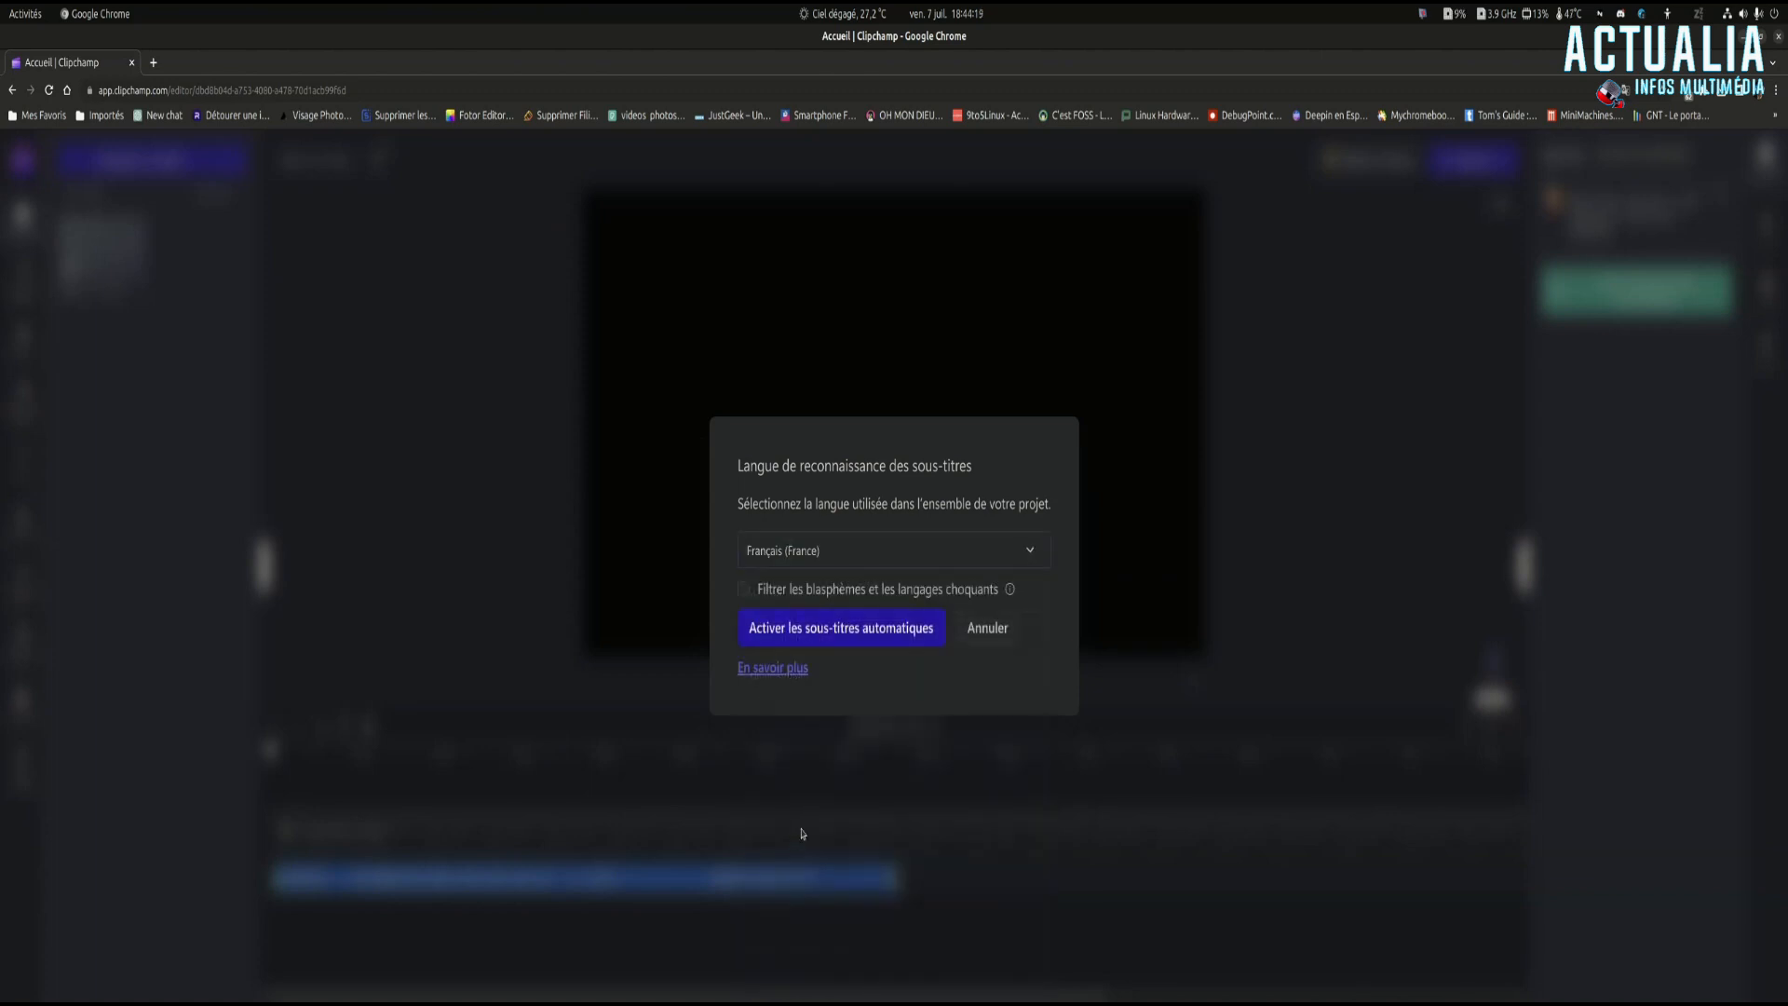
left_click(866, 634)
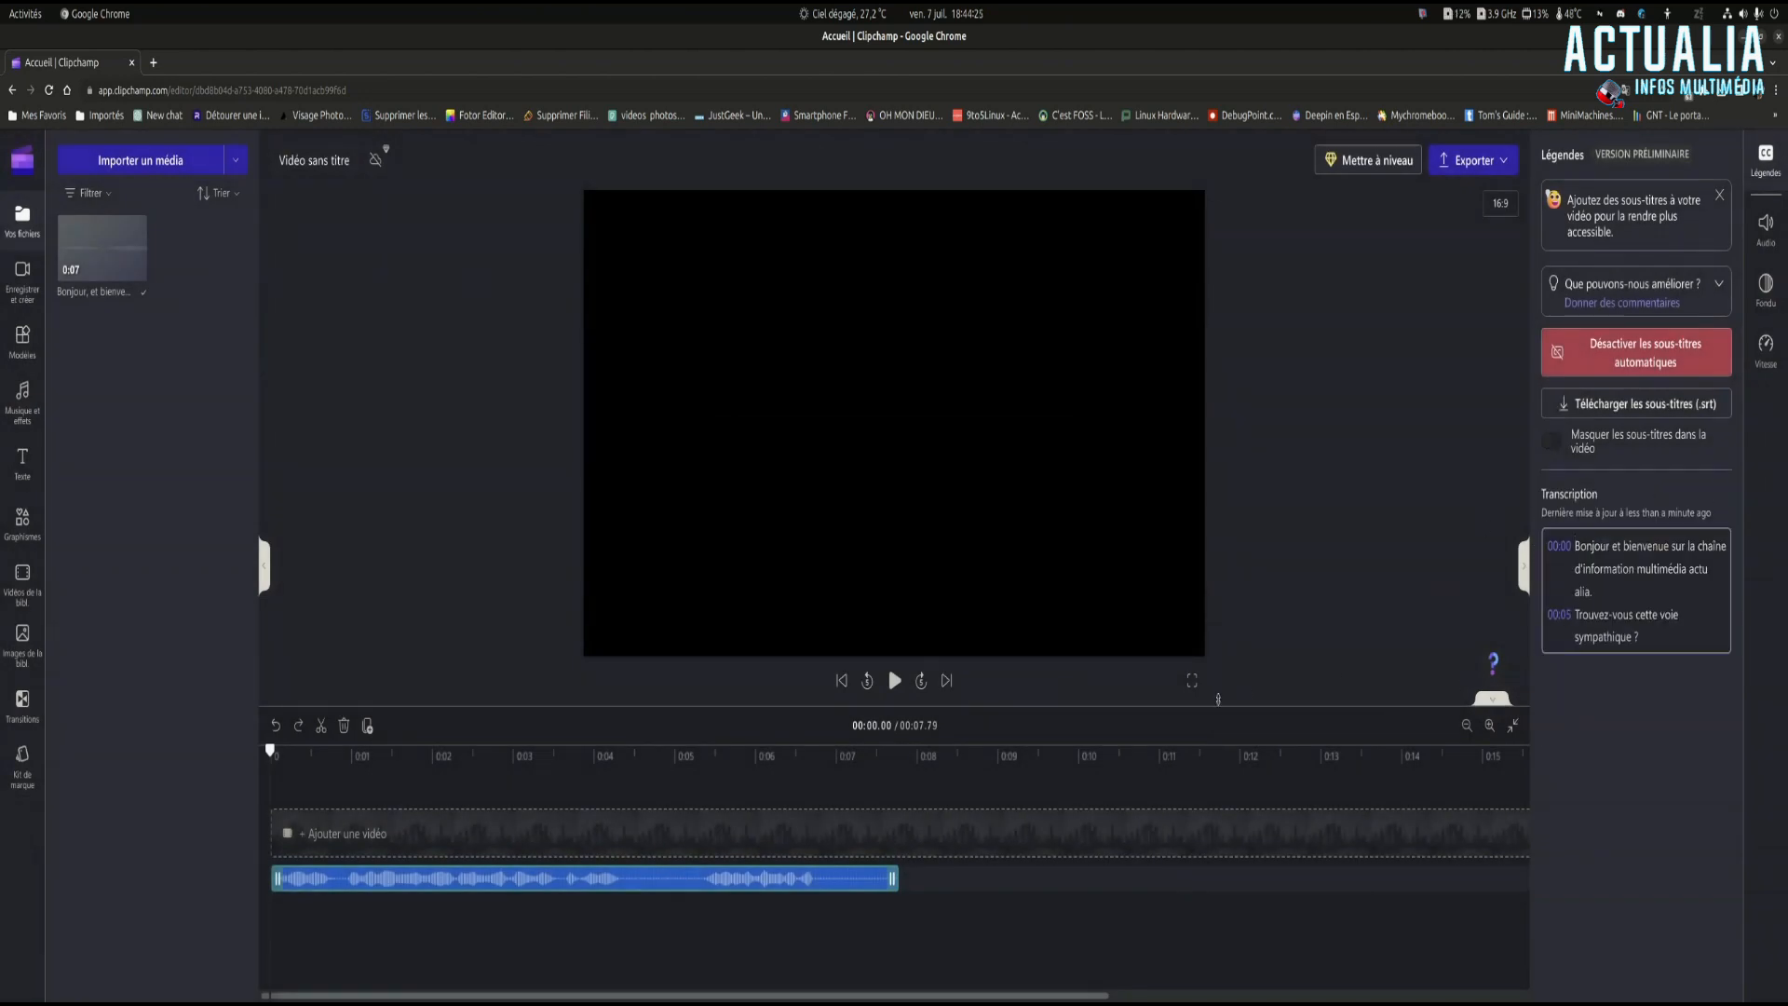
- Play the captioned project to its end and review the caption options and transcript in a full-screen browser view
left_click(894, 681)
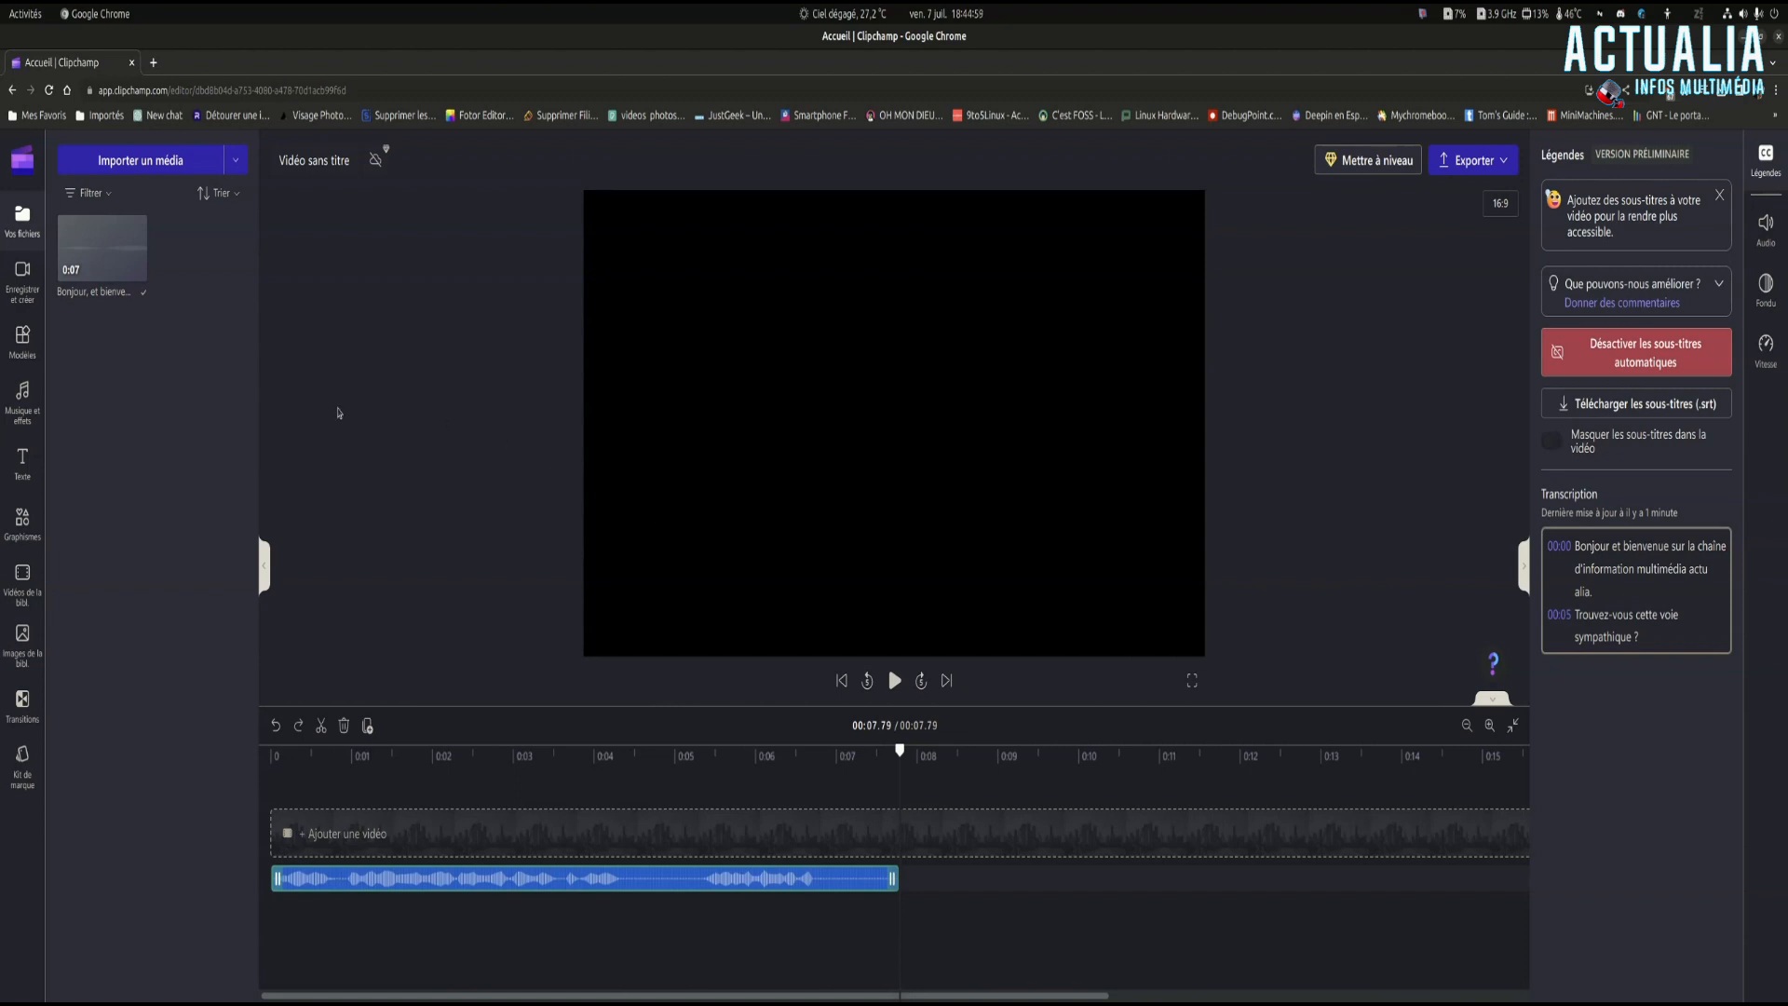
key("F11")
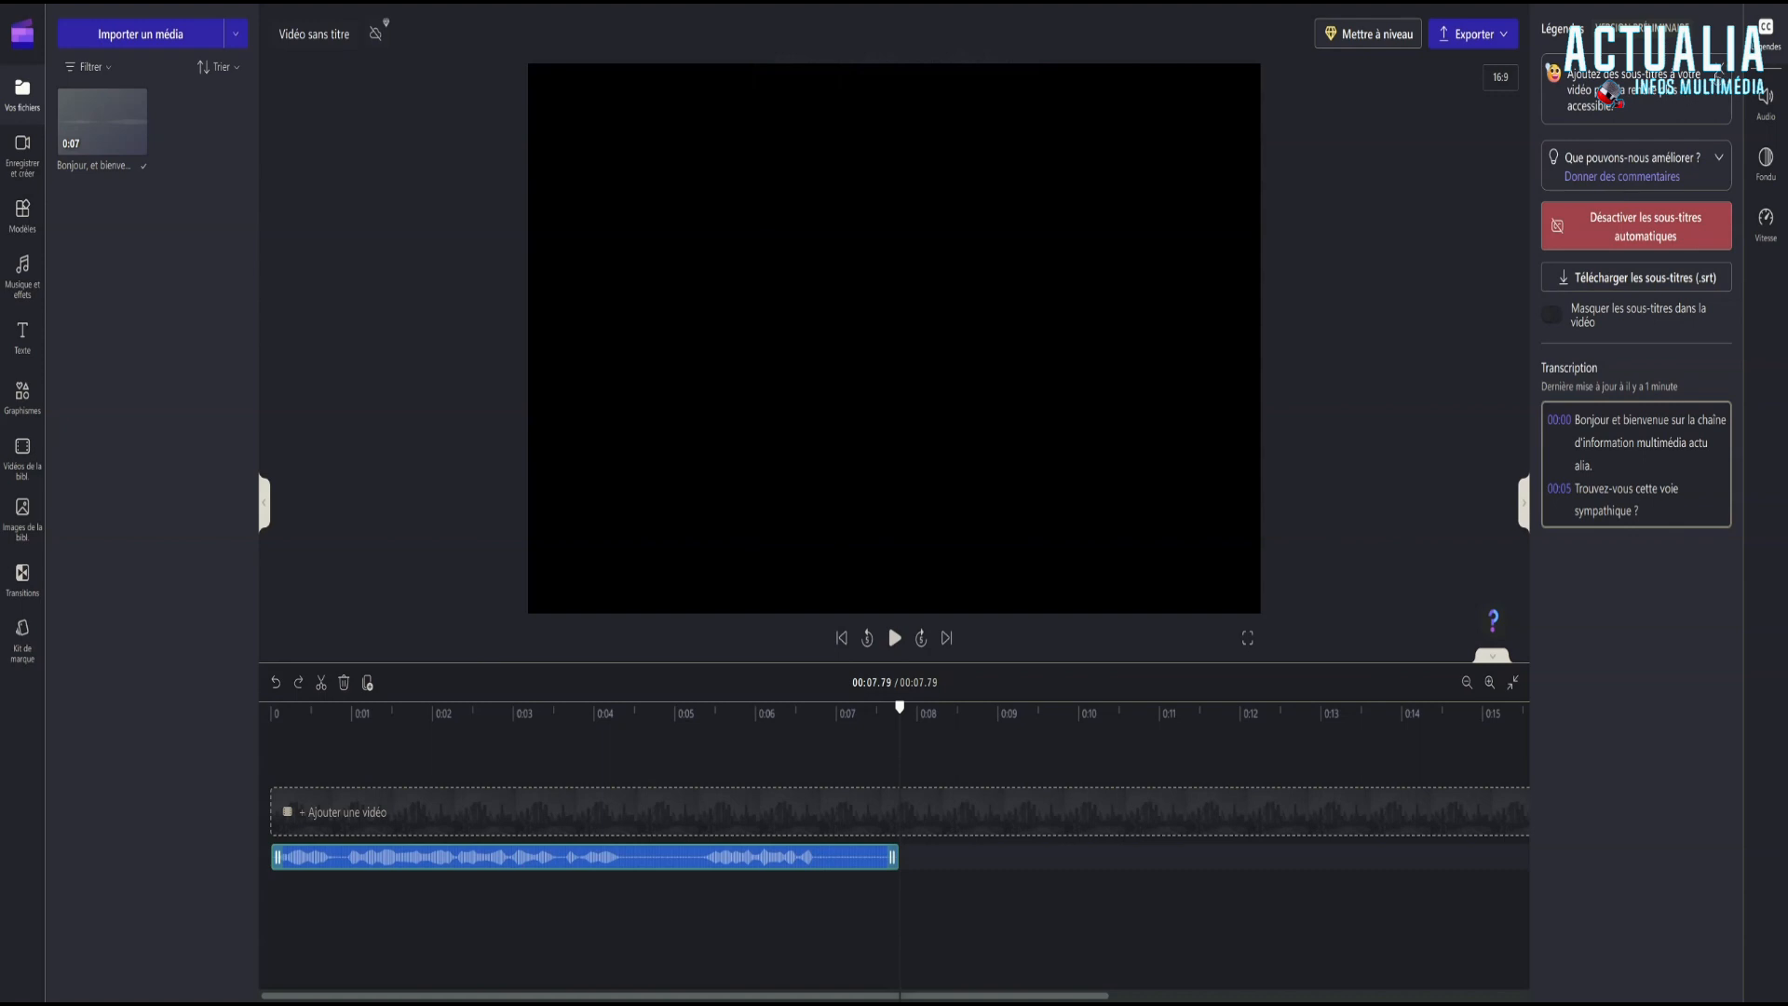
scroll(1636, 279, "down", 1)
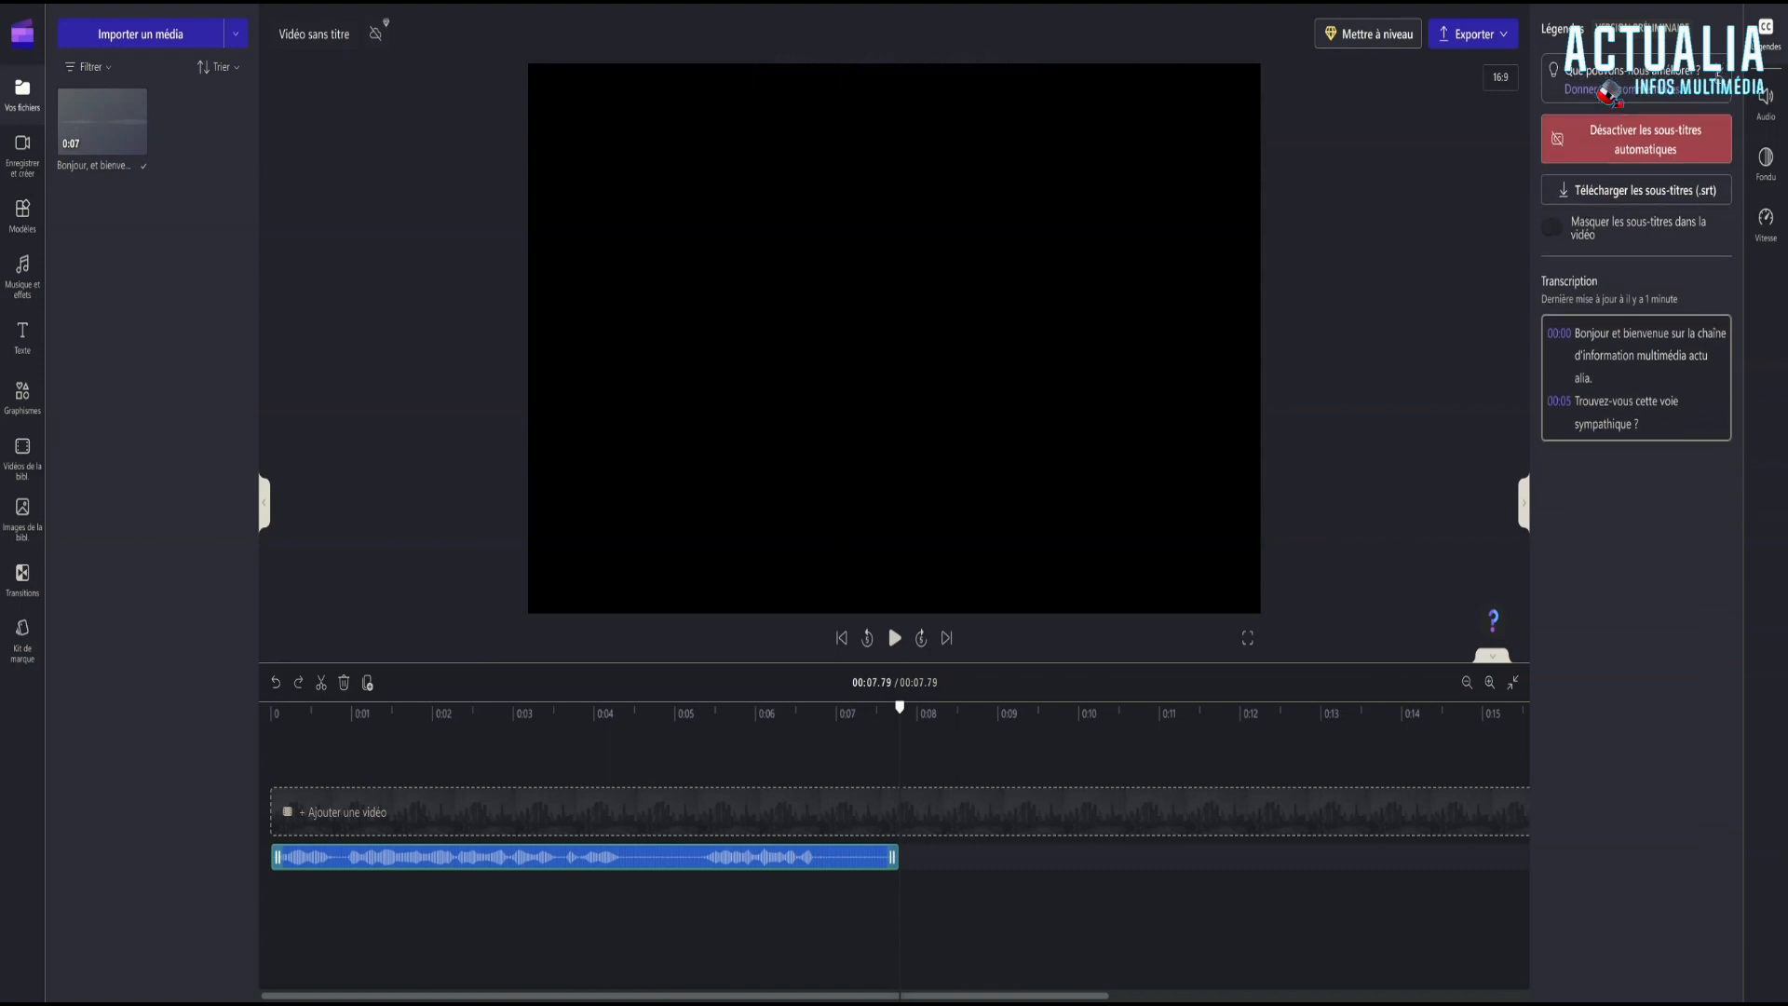
left_click(1371, 392)
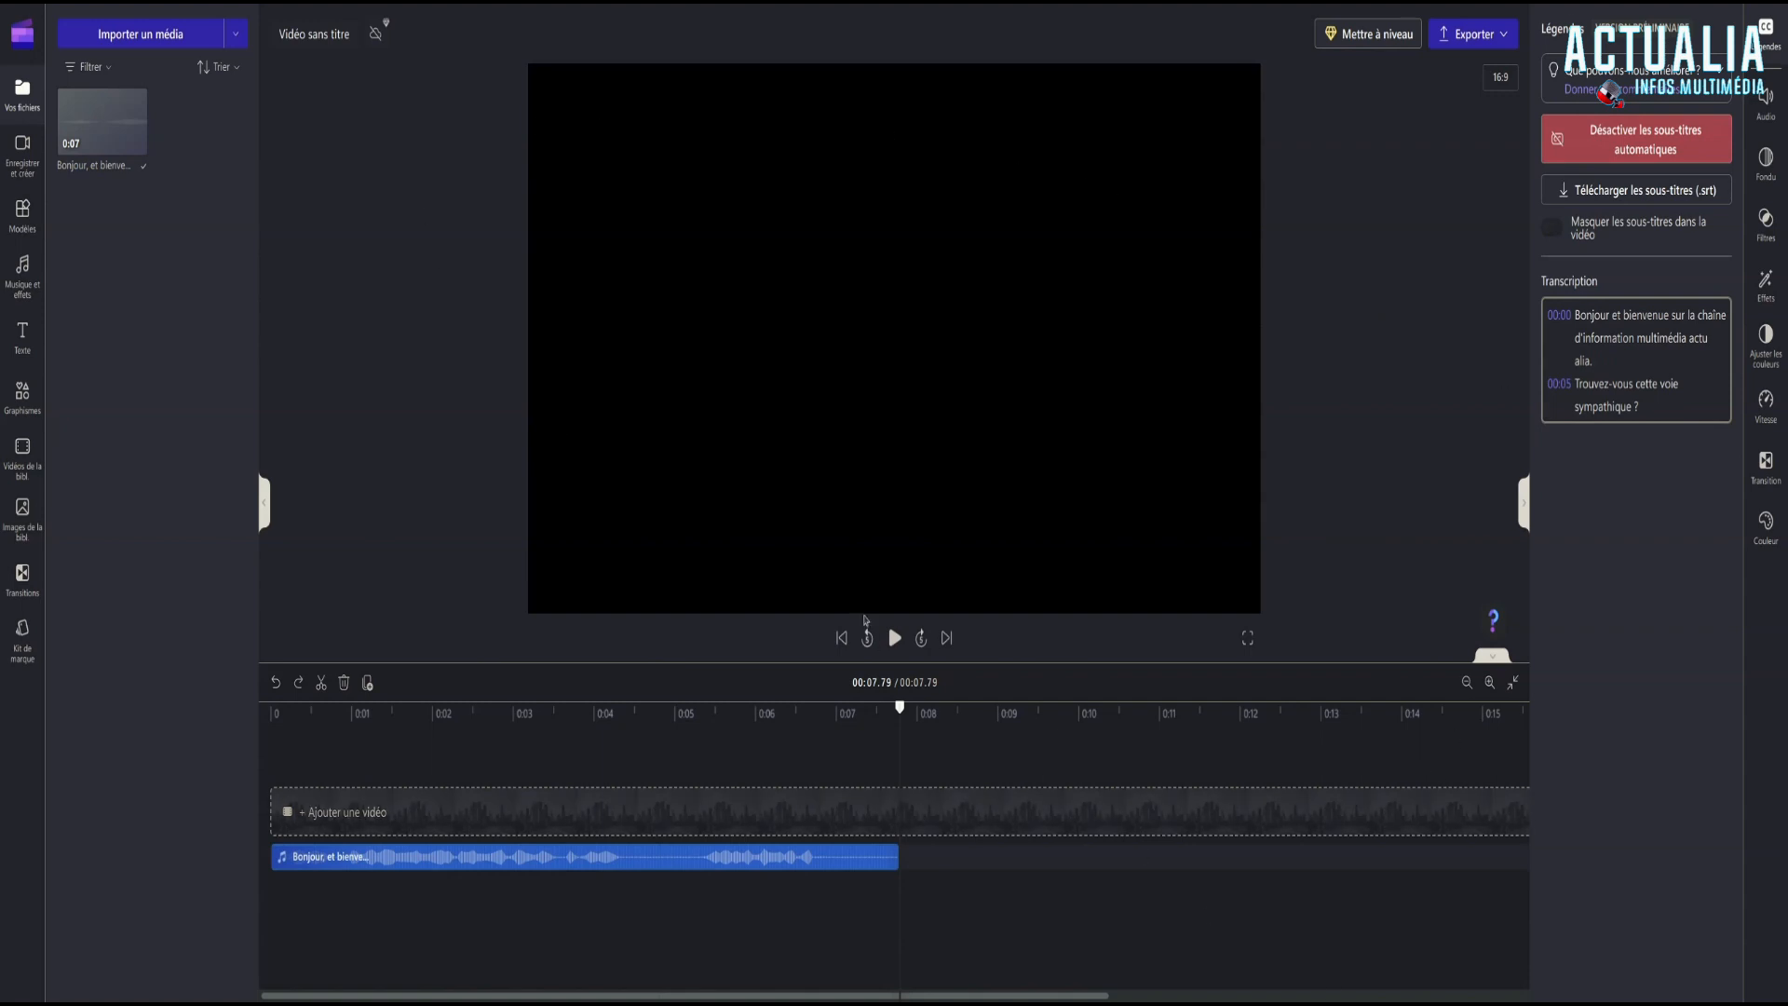
key("F11")
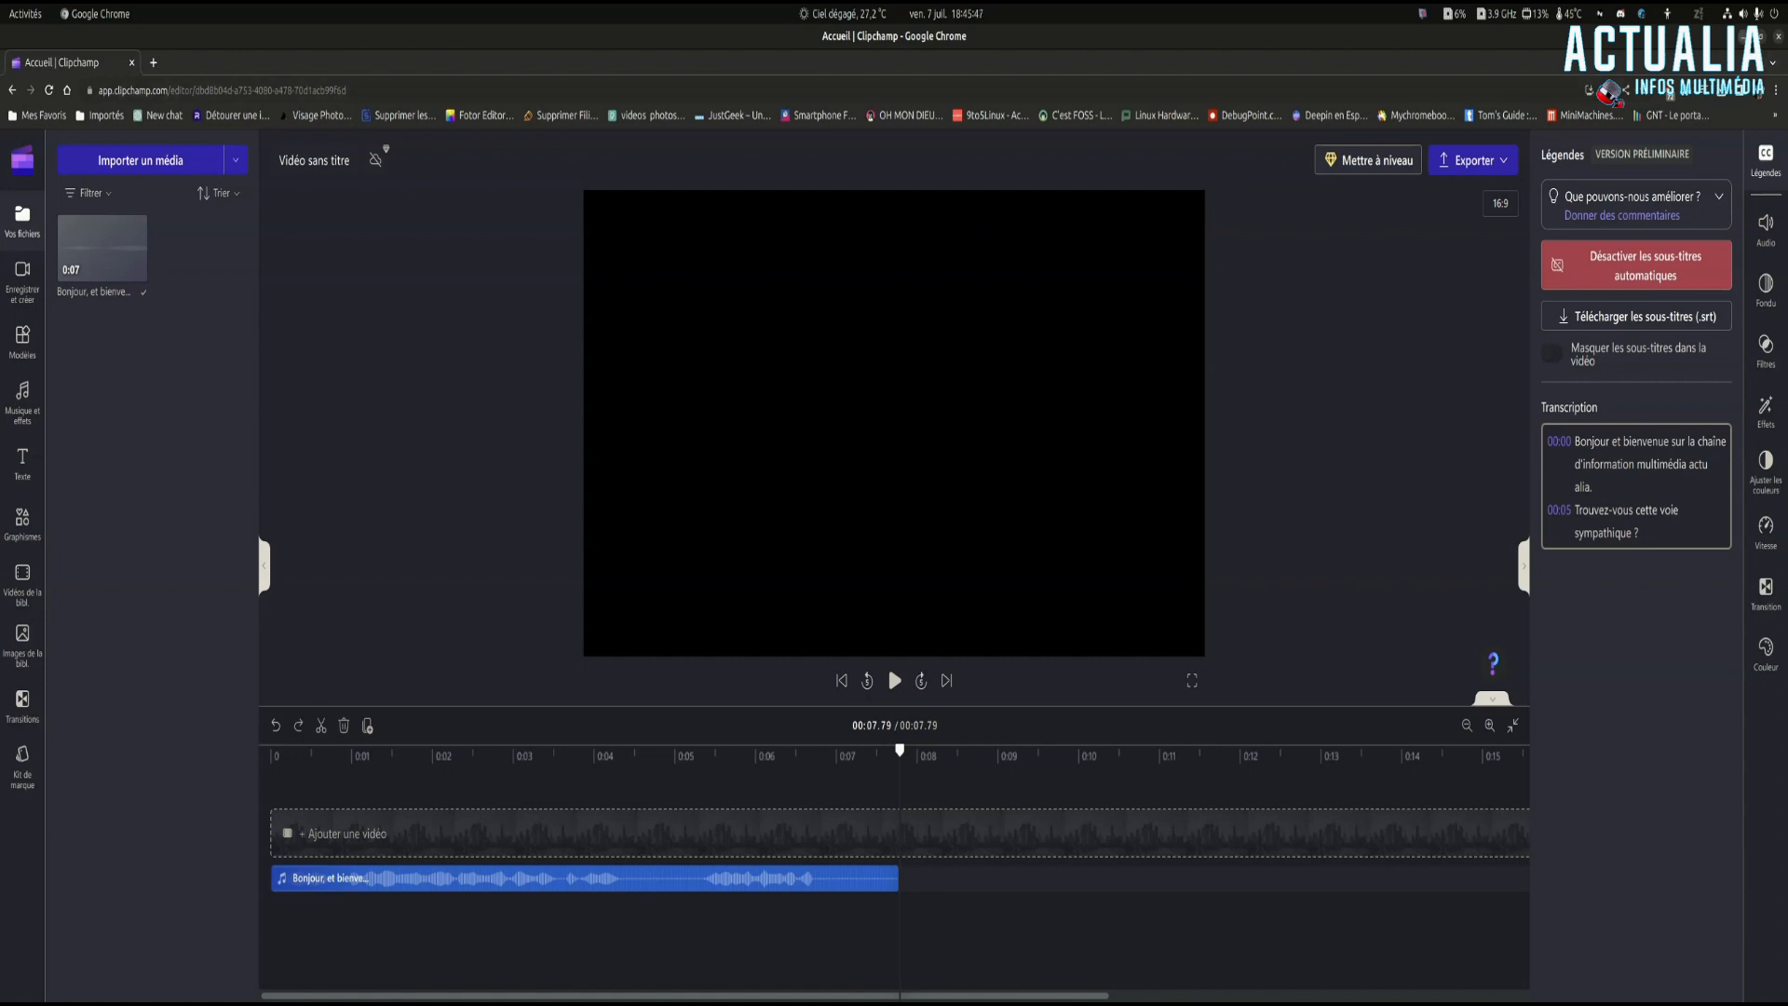
- Minimize the browser window and stop the vokoscreenNG screen recording
left_click(1740, 36)
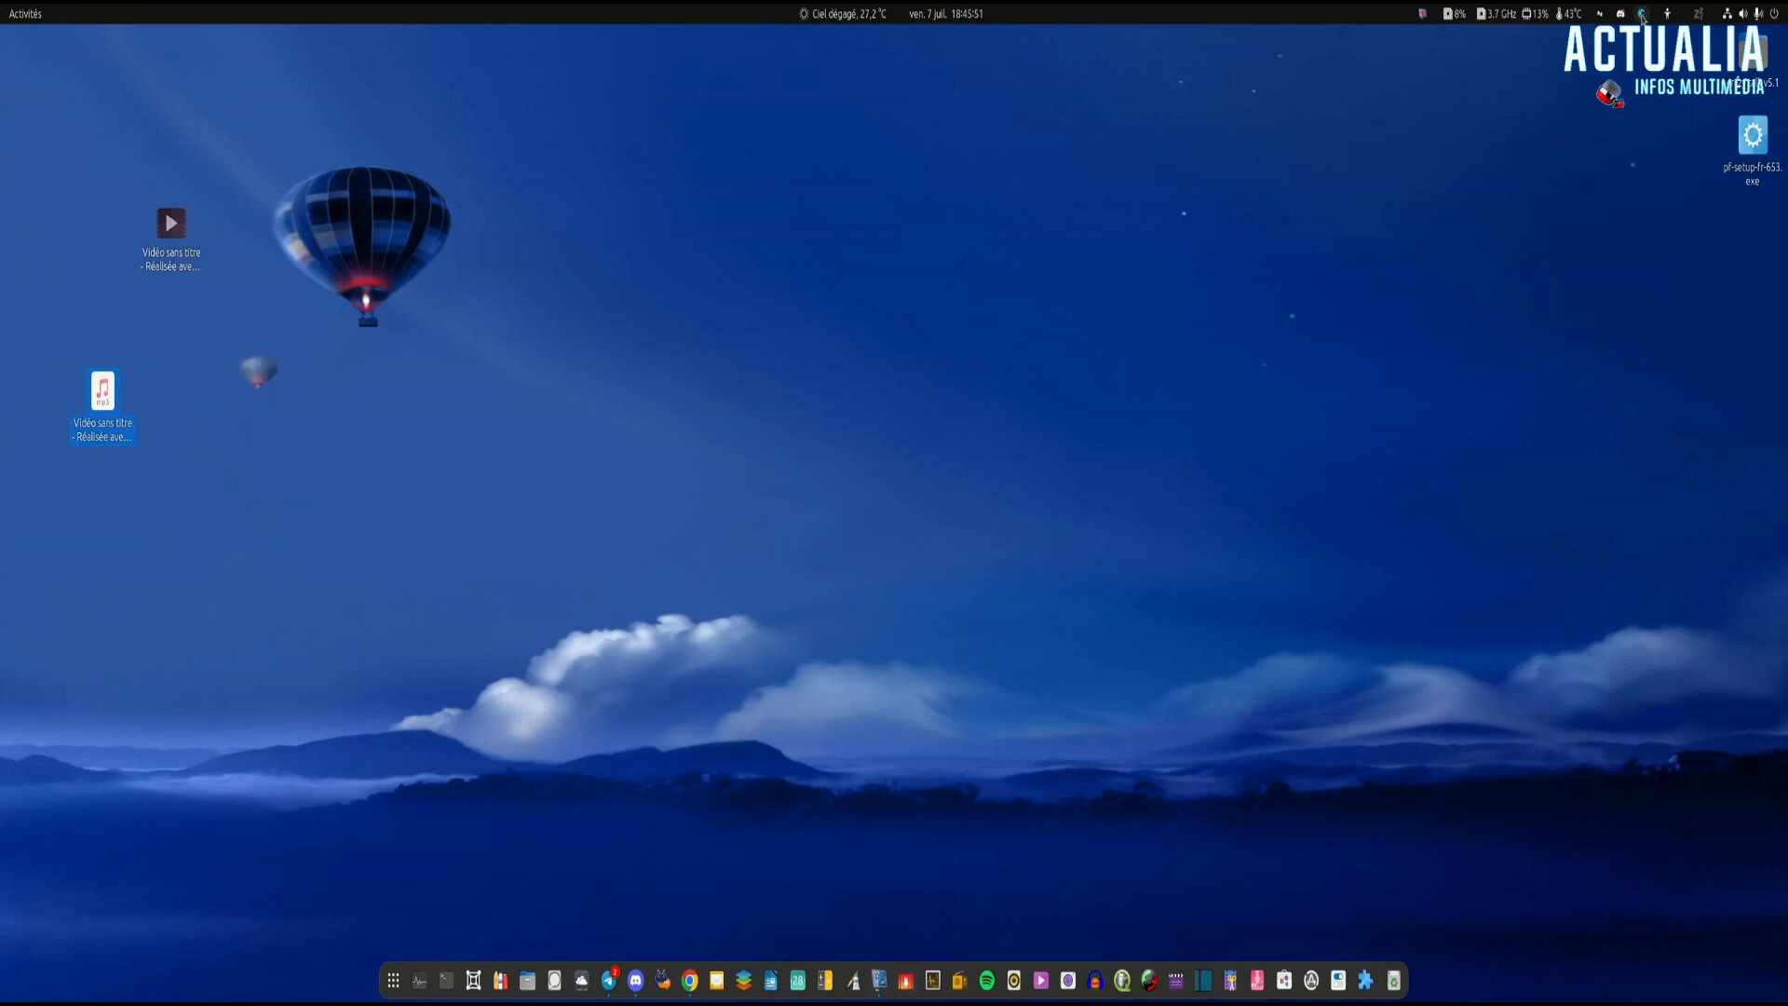
left_click(1419, 15)
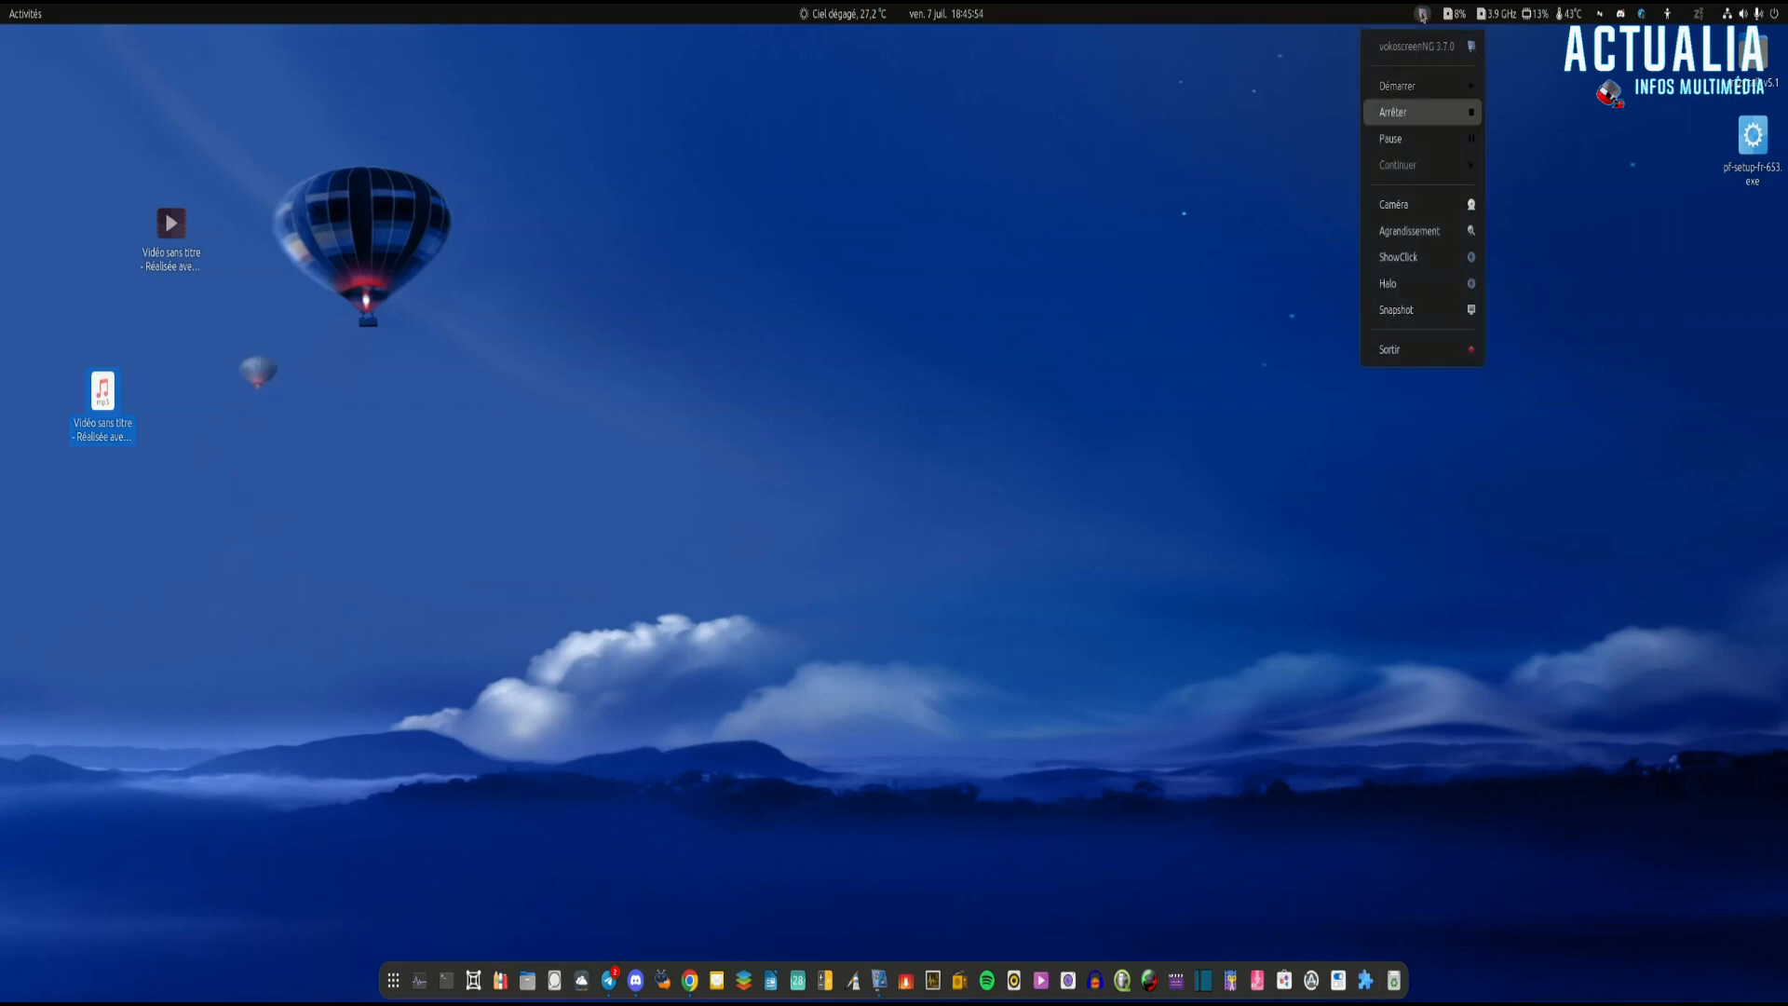
left_click(1391, 113)
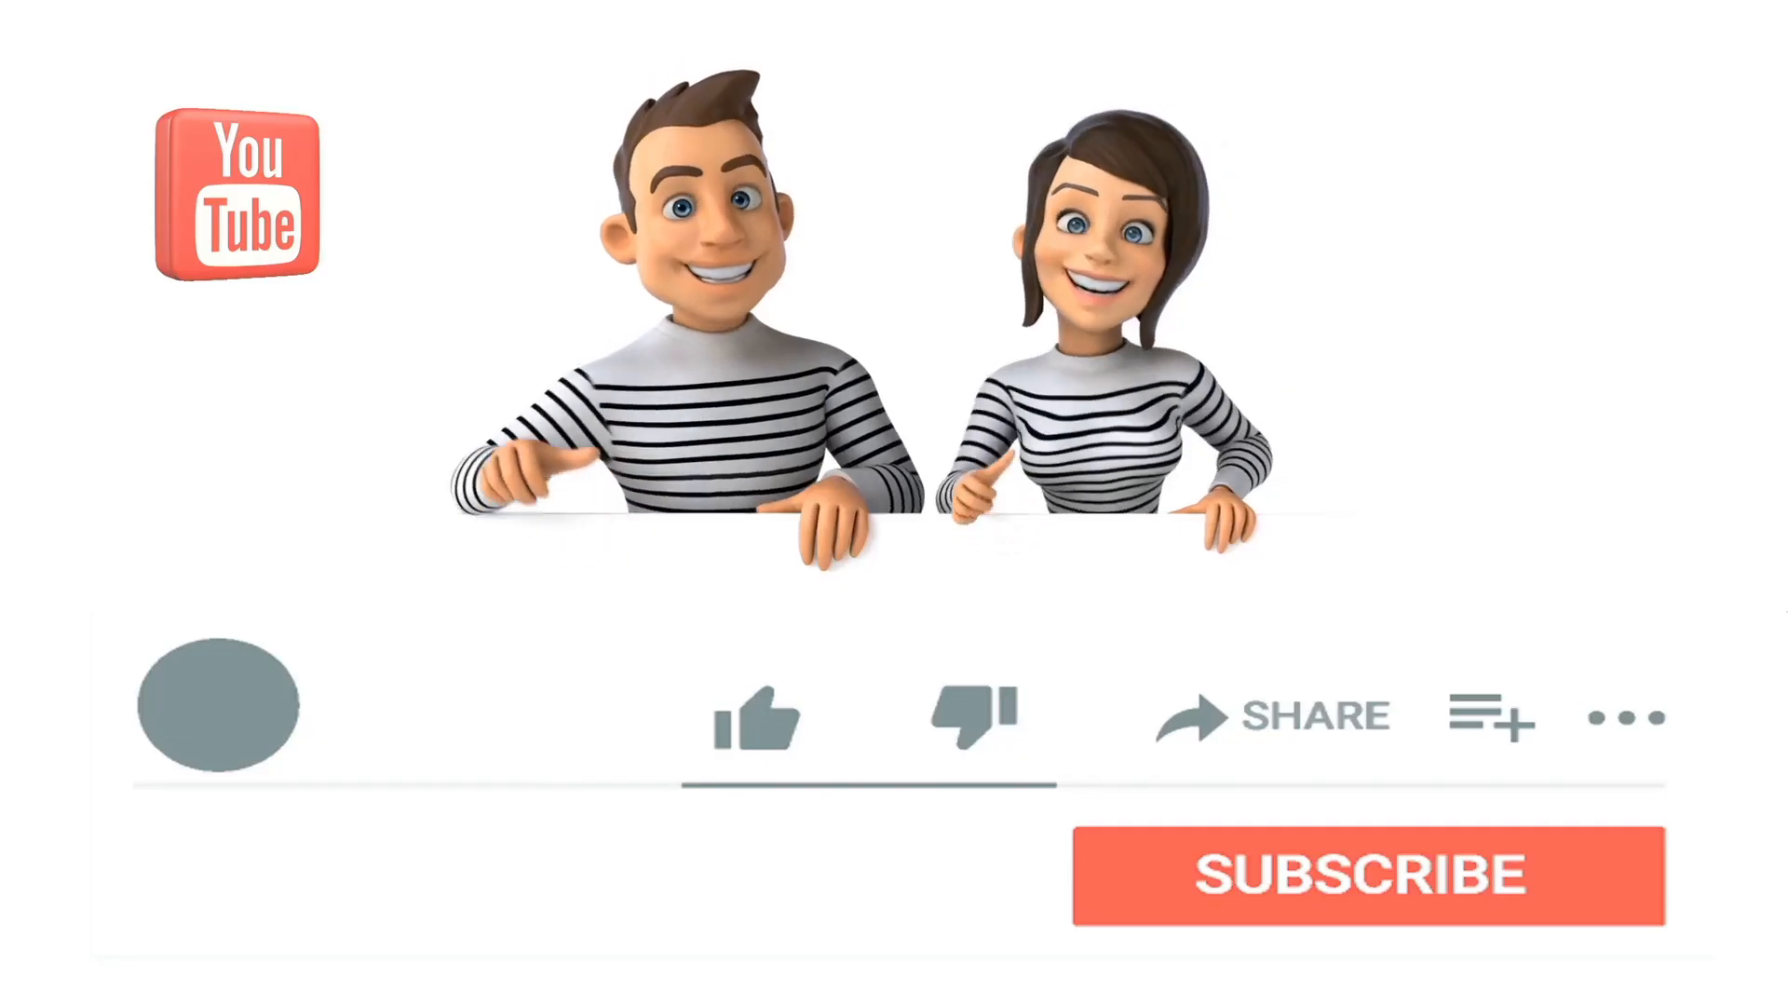